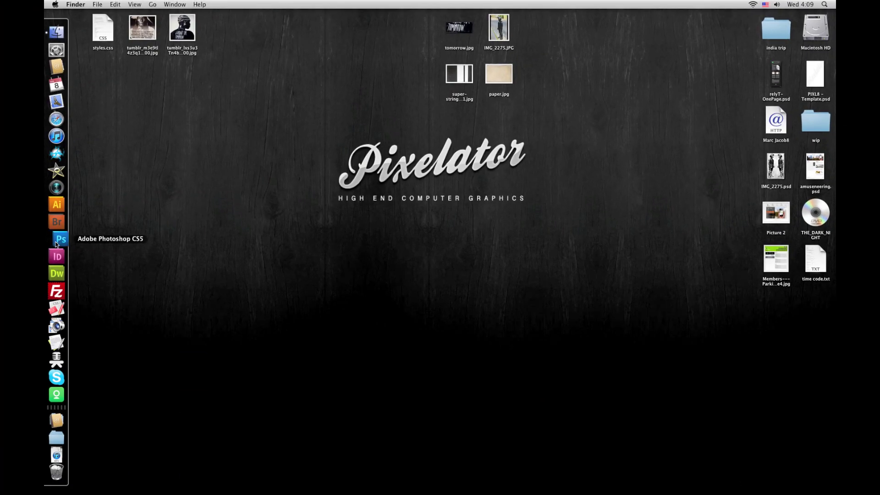
# Step: Launch Photoshop CS5 from the Dock, then bring the Finder desktop back to the front
pyautogui.click(55, 243)
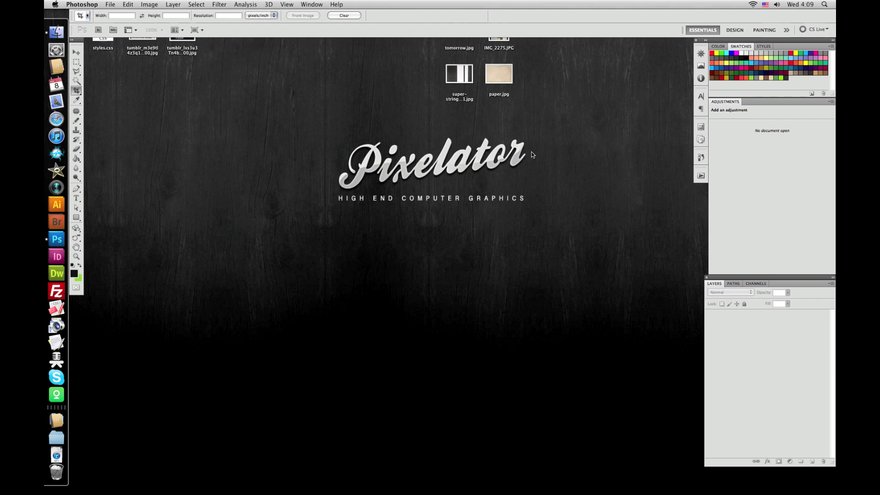
pyautogui.click(542, 149)
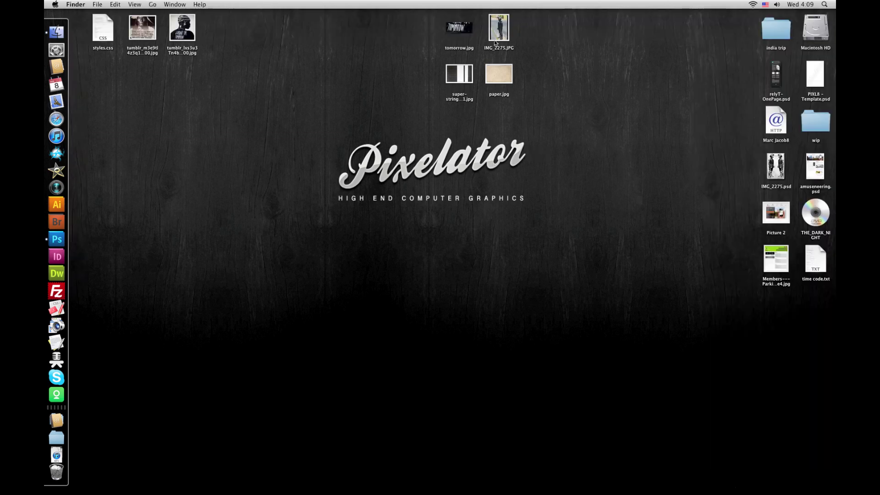
# Step: Open IMG_2275.JPG via Camera Raw, cropped to a narrow upright strip around the standing officer
pyautogui.moveTo(499, 44); pyautogui.dragTo(57, 239)
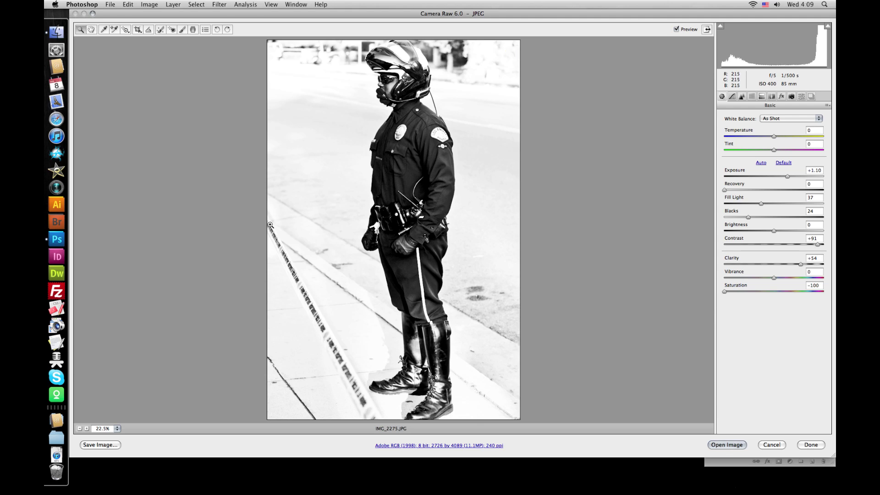
pyautogui.press('c')
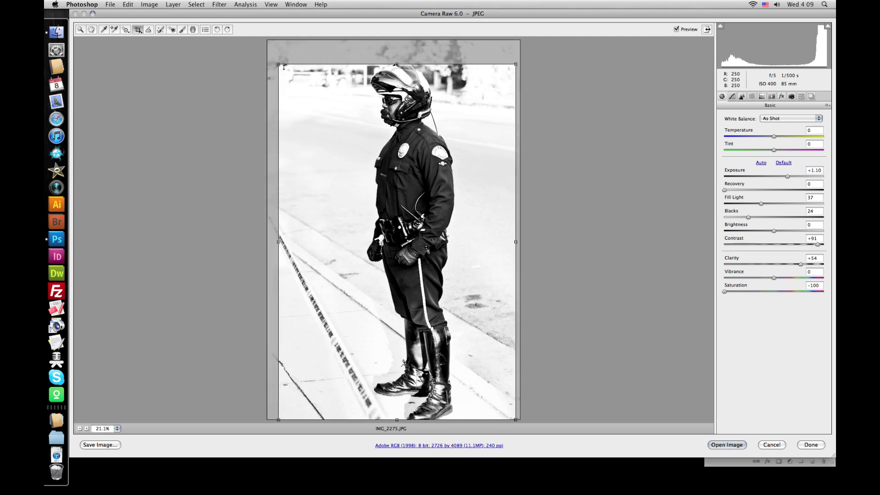
pyautogui.moveTo(278, 64); pyautogui.dragTo(274, 60)
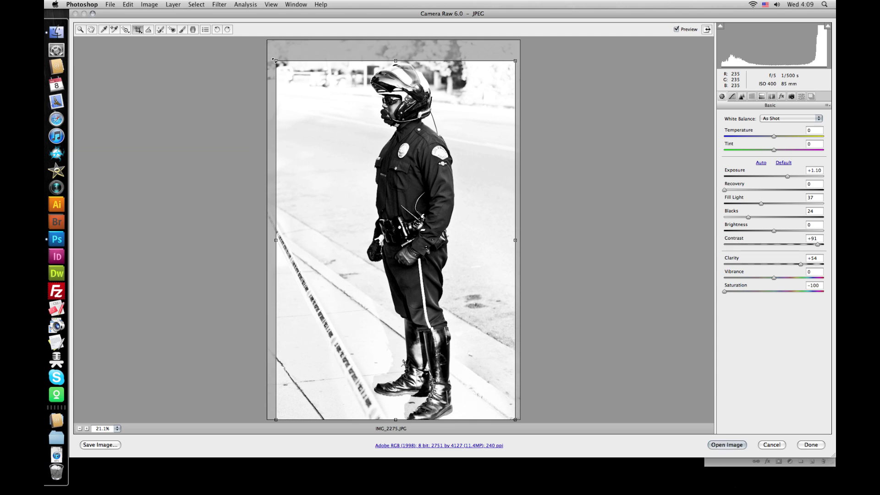
pyautogui.moveTo(276, 240); pyautogui.dragTo(333, 239)
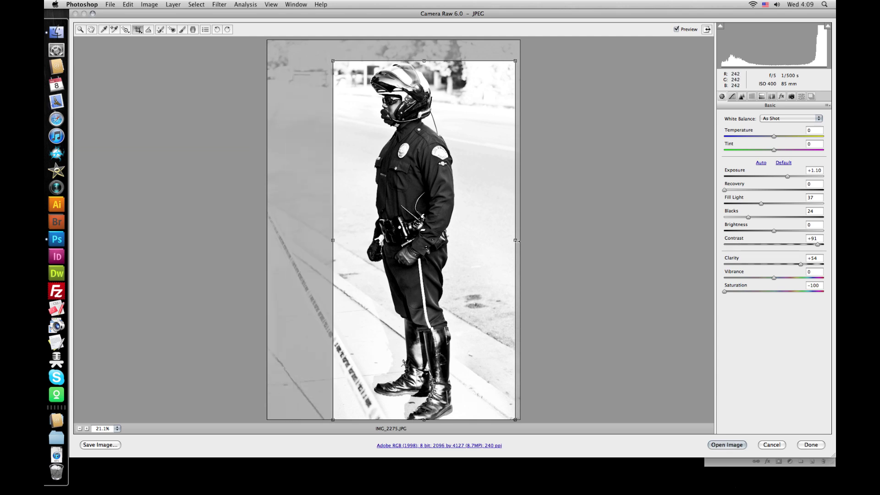
pyautogui.moveTo(516, 240); pyautogui.dragTo(474, 241)
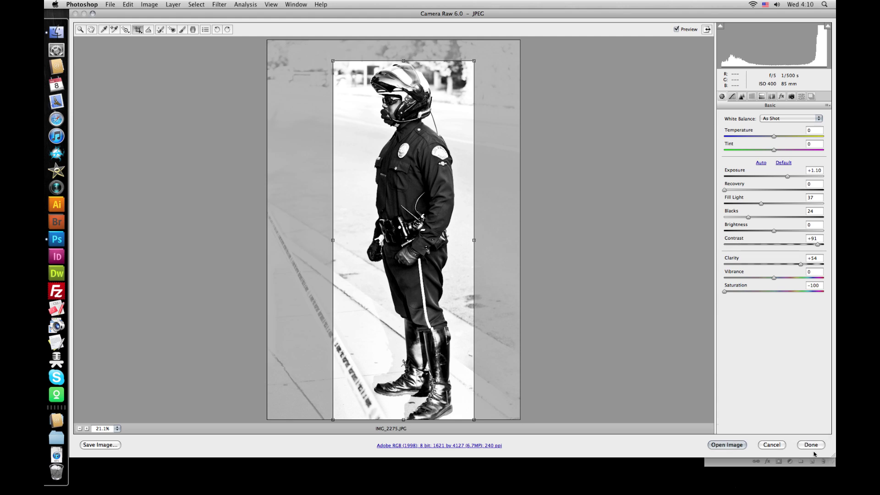
pyautogui.click(728, 444)
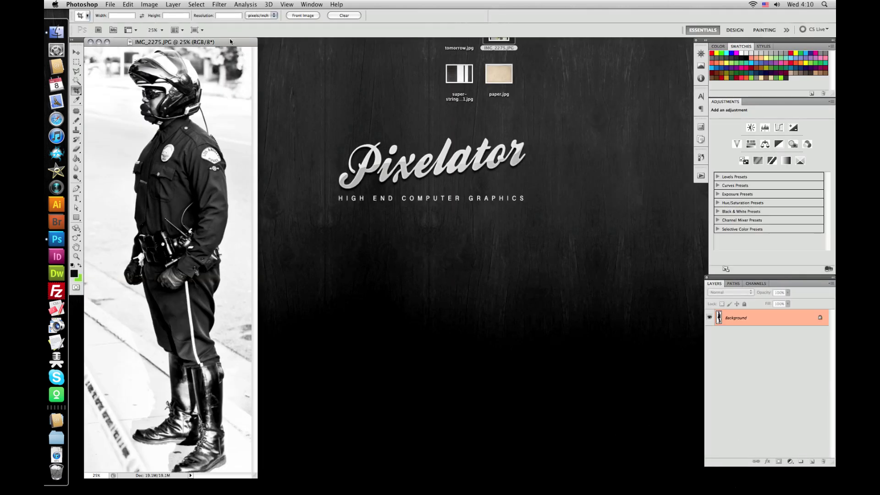
# Step: Center the document, duplicate the Background layer, and marquee-select the officer from helmet to shins
pyautogui.moveTo(232, 41); pyautogui.dragTo(499, 46)
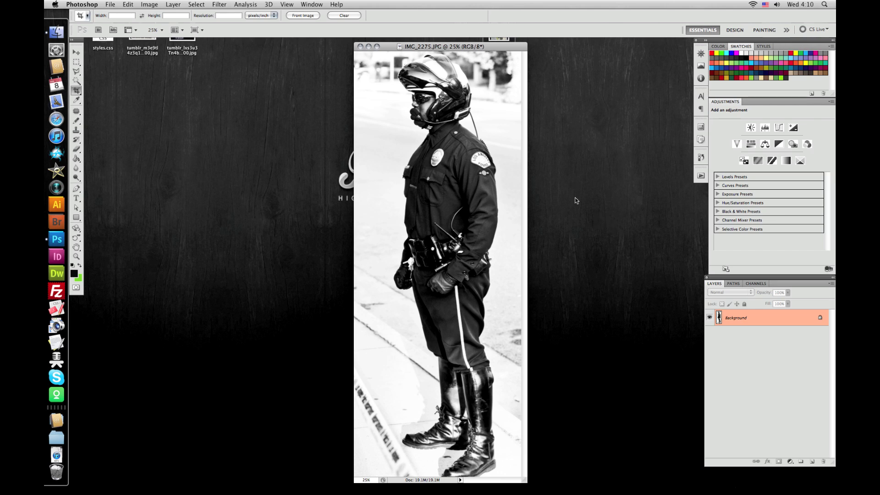
pyautogui.moveTo(762, 320); pyautogui.dragTo(810, 462)
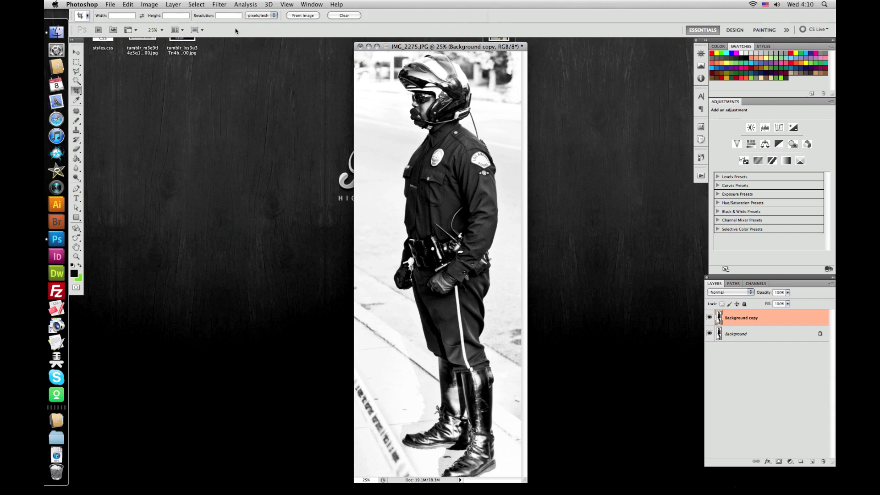
pyautogui.press('m')
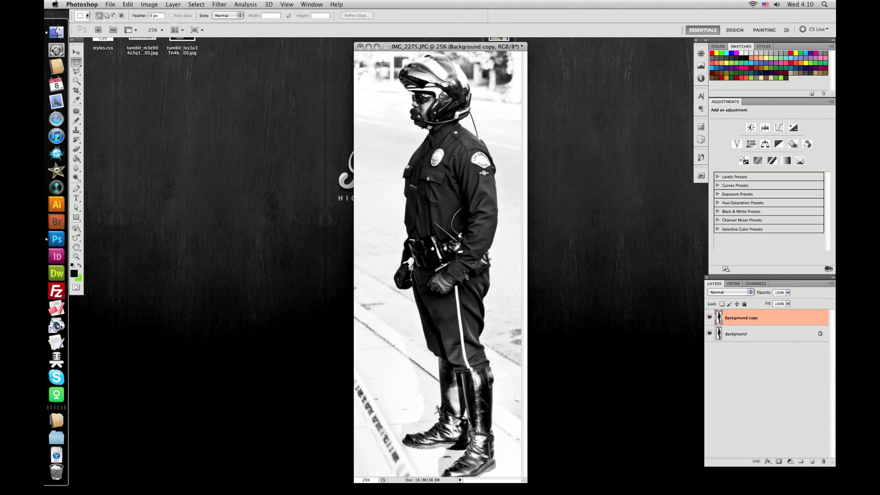
pyautogui.moveTo(470, 221); pyautogui.dragTo(519, 395)
pyautogui.click(220, 4)
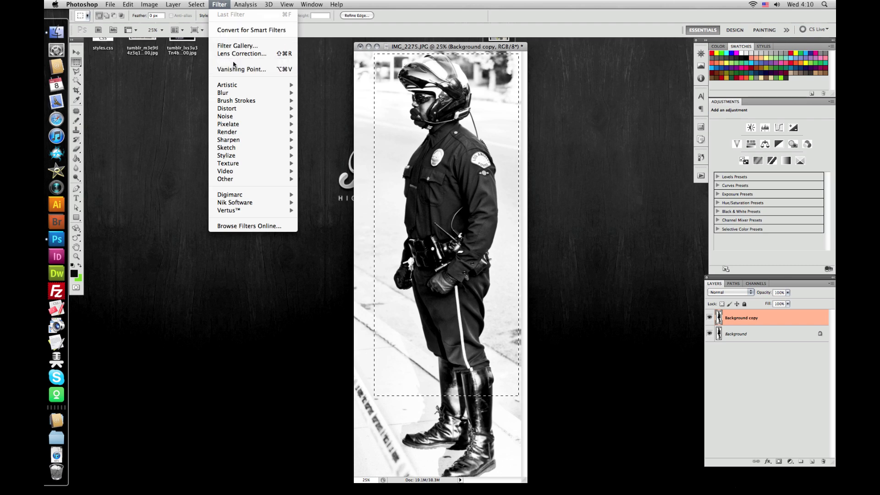
# Step: Liquify the officer's left hand, side and torso edge with brush sizes up to 827, undoing one stroke
pyautogui.click(320, 117)
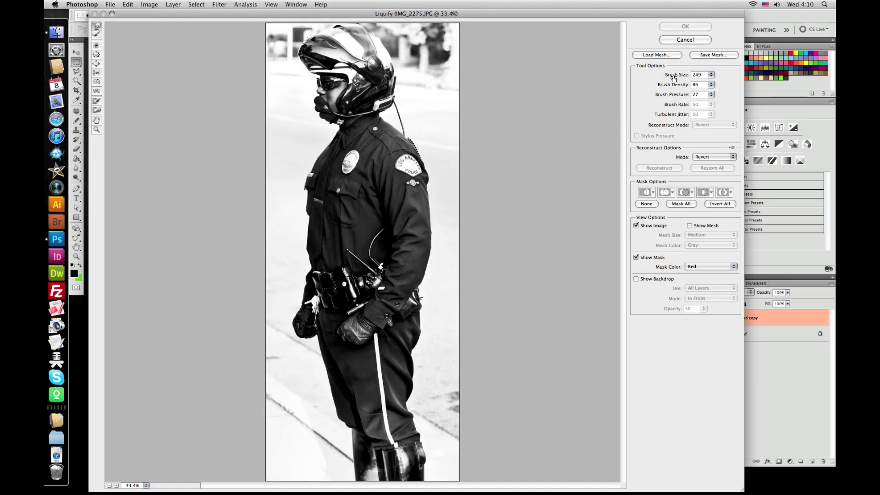
pyautogui.moveTo(673, 77); pyautogui.dragTo(697, 79)
pyautogui.moveTo(679, 76); pyautogui.dragTo(711, 78)
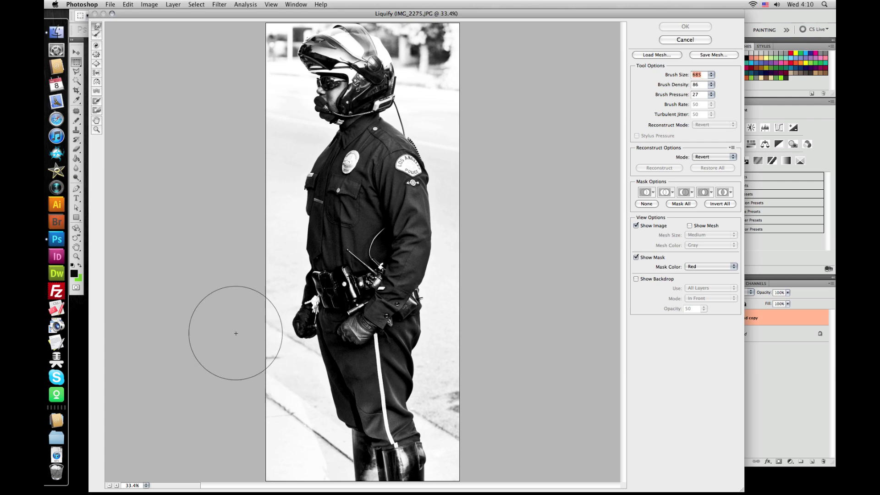
pyautogui.moveTo(294, 275)
pyautogui.mouseDown()
pyautogui.moveTo(290, 323)
pyautogui.moveTo(295, 314)
pyautogui.moveTo(312, 351)
pyautogui.moveTo(302, 394)
pyautogui.moveTo(328, 377)
pyautogui.moveTo(296, 367)
pyautogui.moveTo(304, 311)
pyautogui.moveTo(316, 326)
pyautogui.moveTo(300, 284)
pyautogui.moveTo(304, 259)
pyautogui.moveTo(334, 225)
pyautogui.mouseUp()
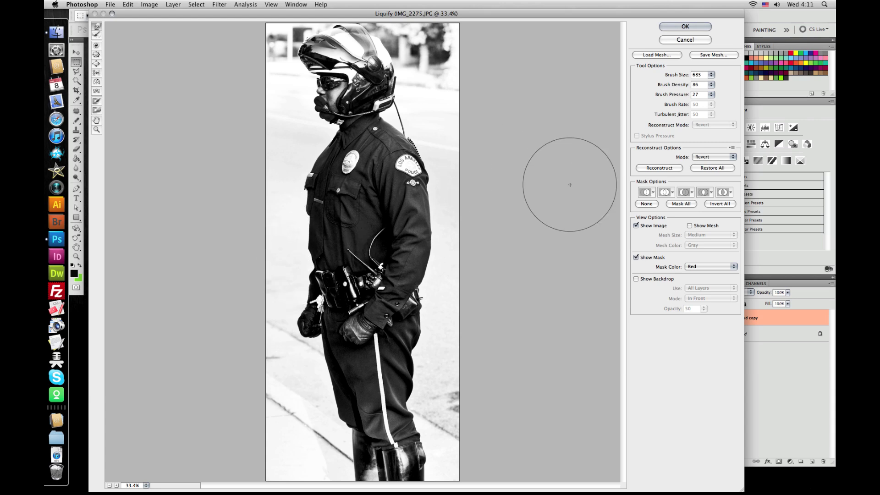
pyautogui.moveTo(670, 75); pyautogui.dragTo(701, 76)
pyautogui.moveTo(307, 285); pyautogui.dragTo(288, 291)
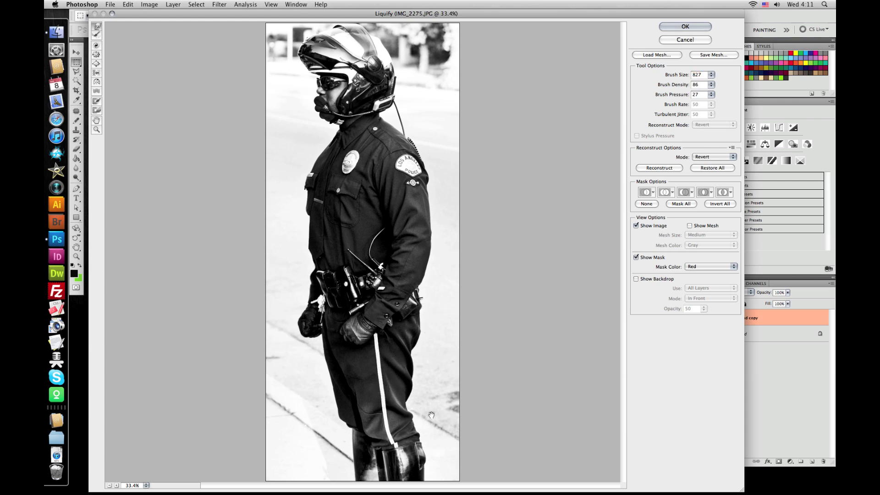
pyautogui.moveTo(305, 304); pyautogui.dragTo(295, 304)
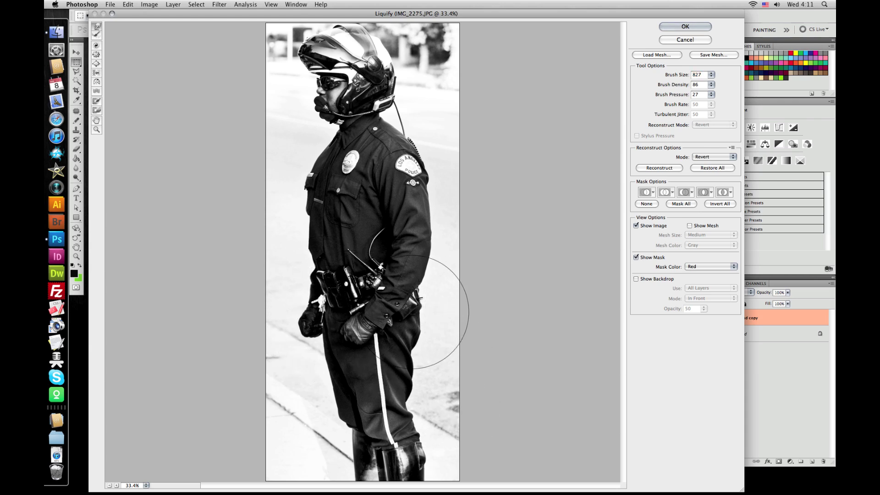
pyautogui.press('super+z')
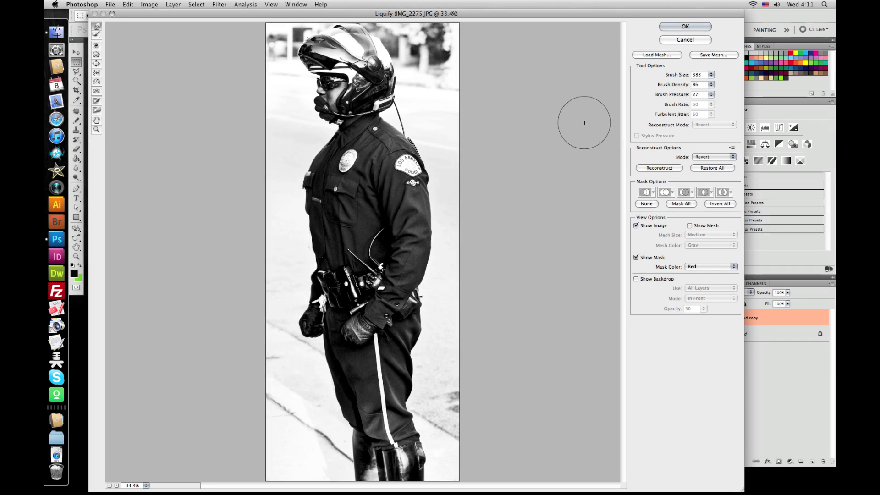
pyautogui.click(690, 27)
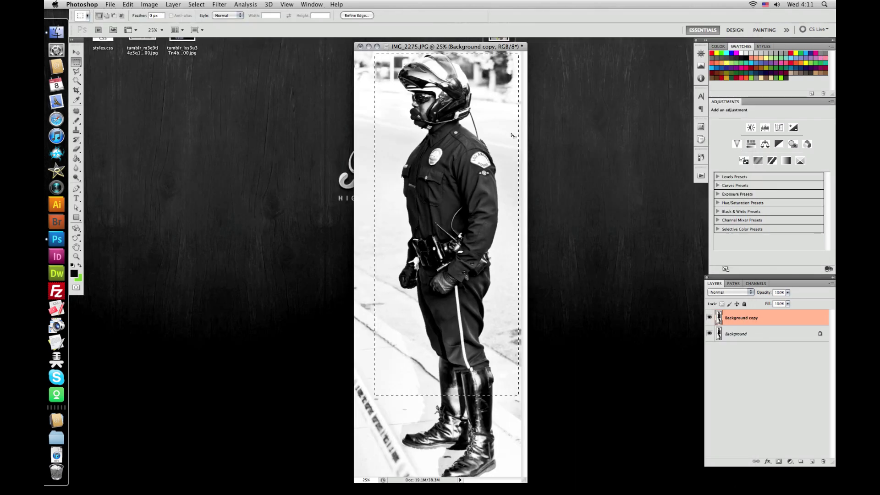
# Step: Toggle the Background copy layer's visibility to compare the warp, then deselect the rectangle
pyautogui.click(709, 318)
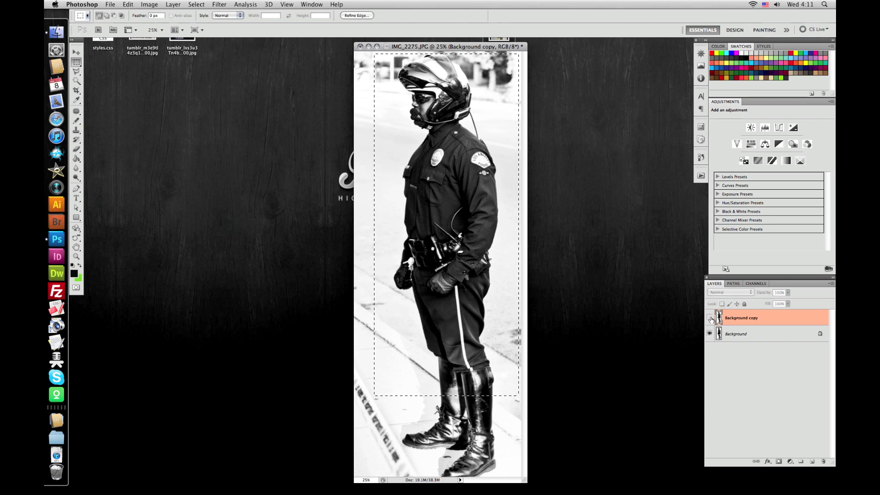
pyautogui.click(708, 317)
pyautogui.click(710, 318)
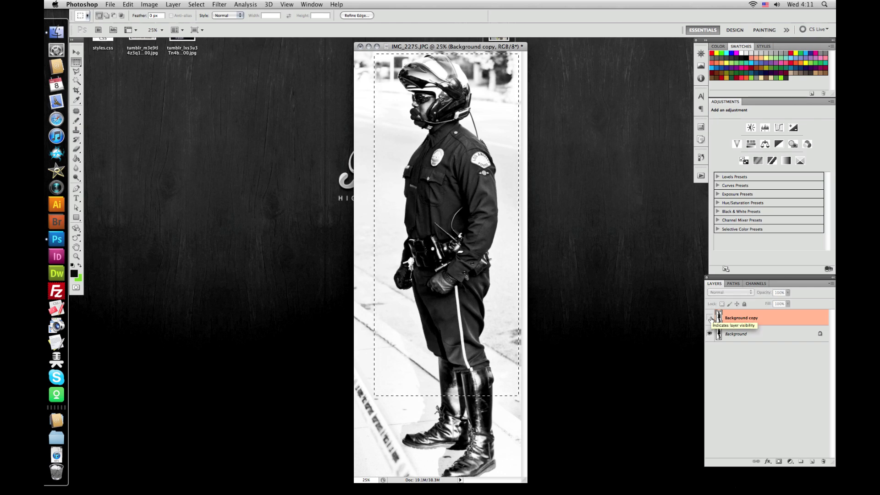
pyautogui.click(709, 318)
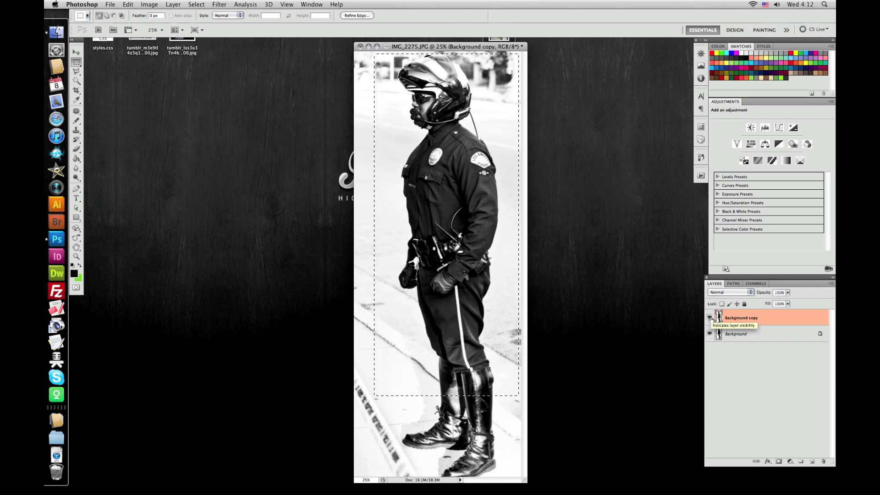
pyautogui.press('super+d')
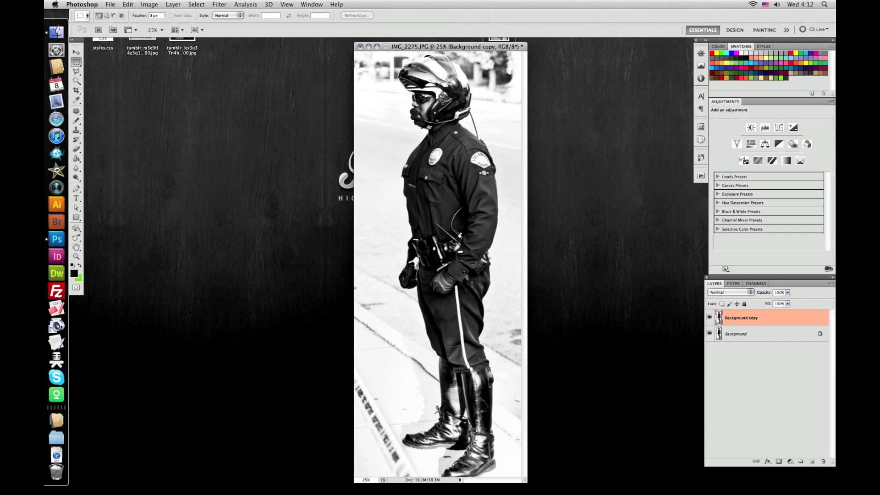
# Step: Cancel the green Halftone Pattern preview and reset the colours to default black and white
pyautogui.click(213, 4)
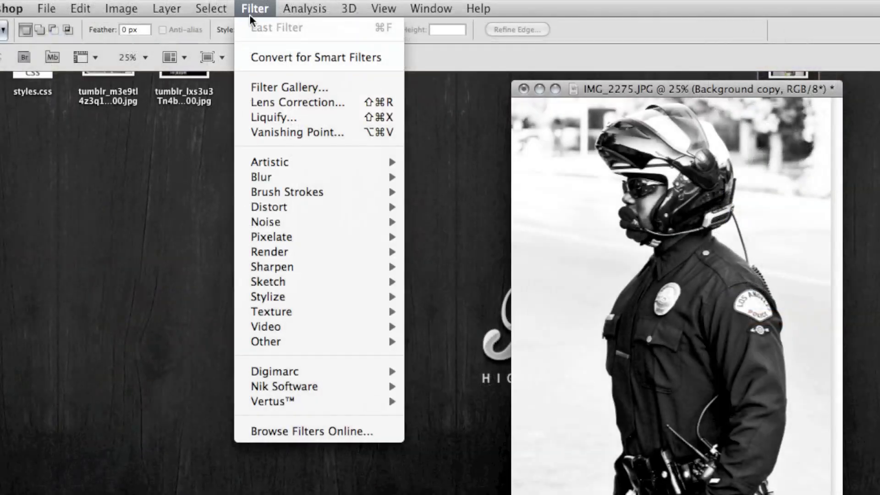
pyautogui.moveTo(232, 148)
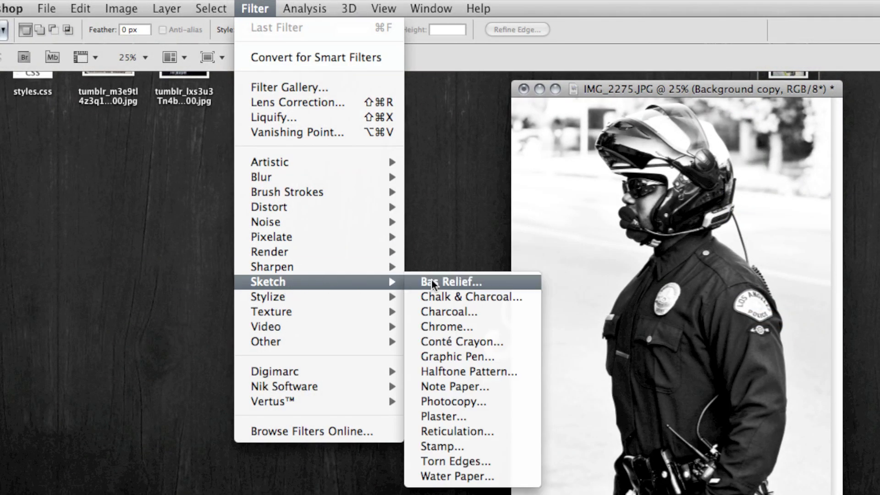
pyautogui.click(497, 372)
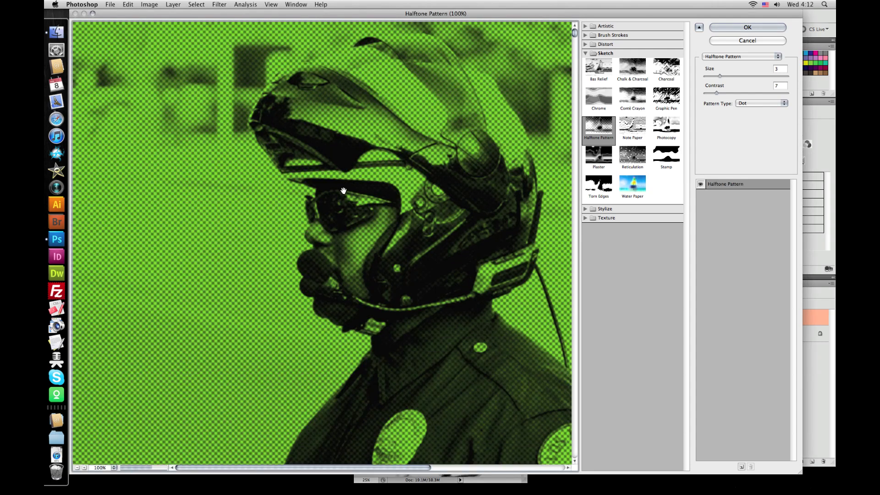
pyautogui.click(743, 42)
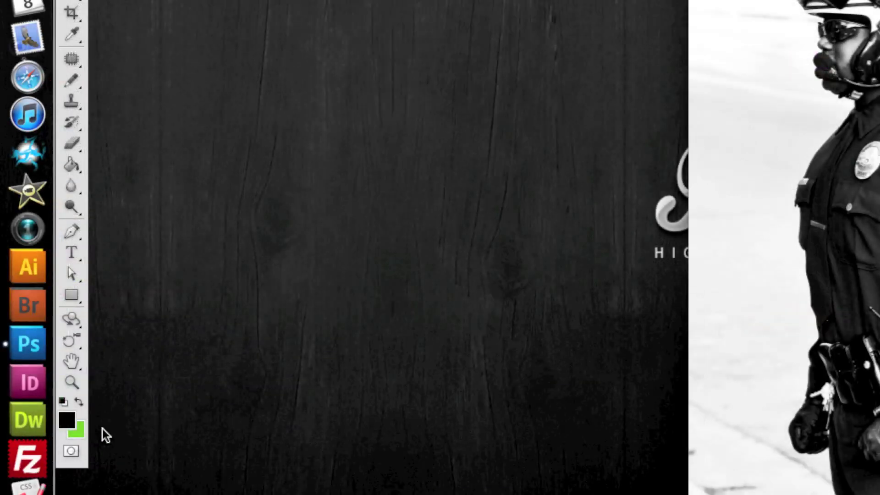
pyautogui.click(63, 401)
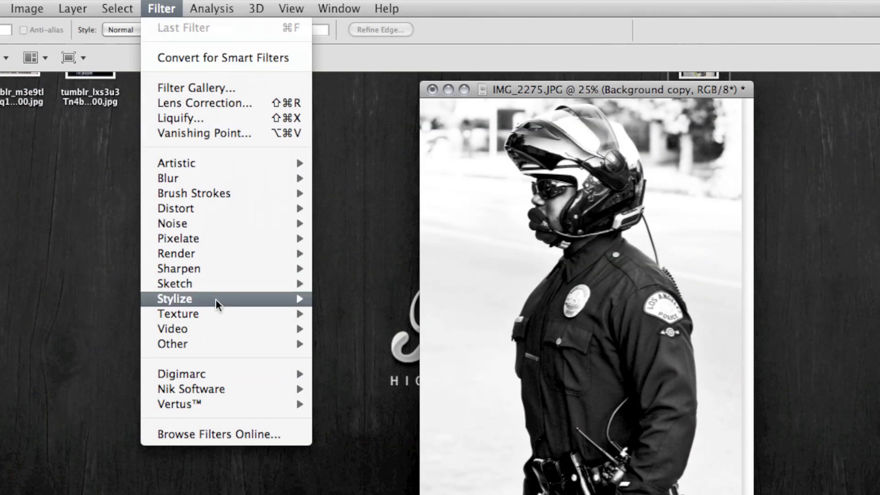
# Step: In Filter Gallery's Halftone Pattern, set Dot type and Size 2, trying contrast 50 and 9
pyautogui.moveTo(217, 284)
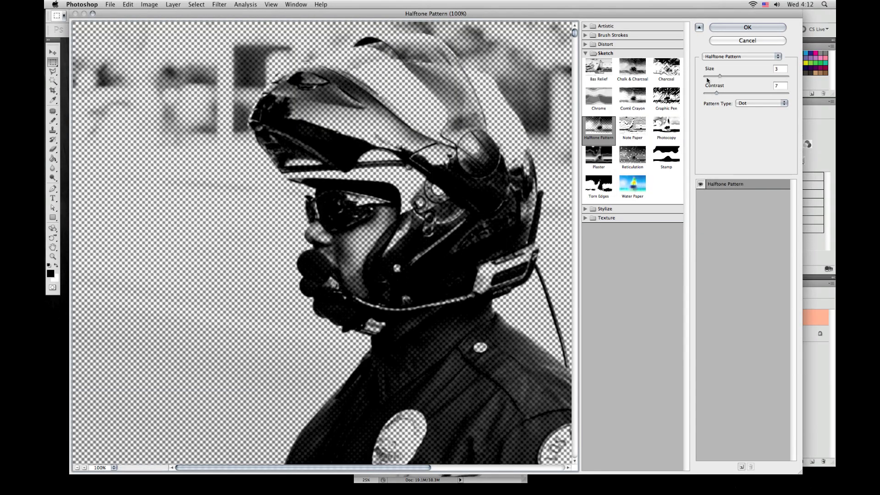
pyautogui.moveTo(468, 288); pyautogui.dragTo(376, 277)
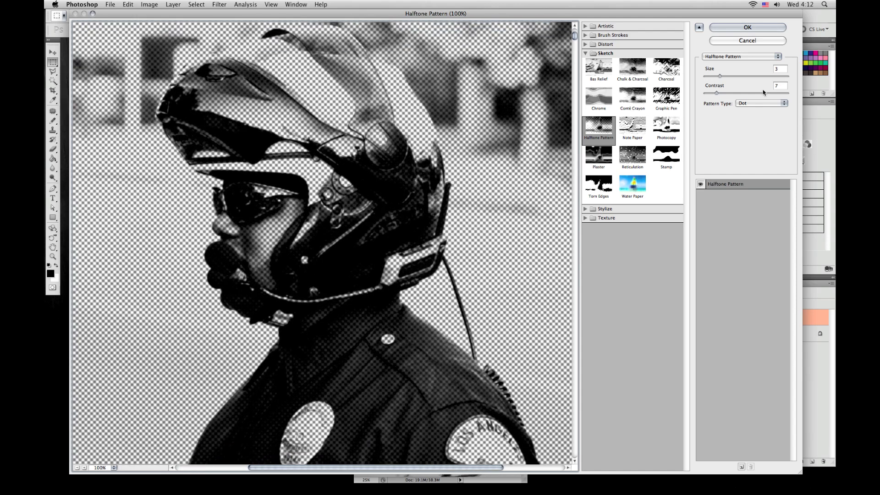
pyautogui.moveTo(741, 96); pyautogui.dragTo(788, 94)
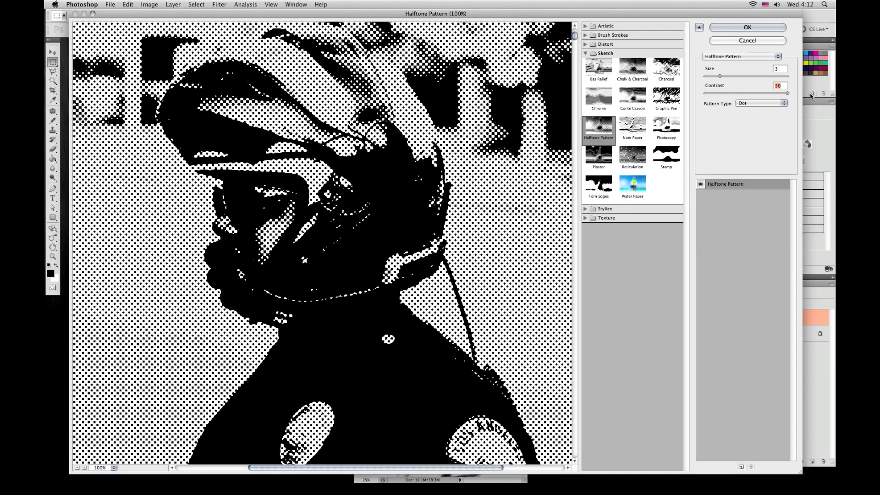
pyautogui.scroll(-10, 486, 271)
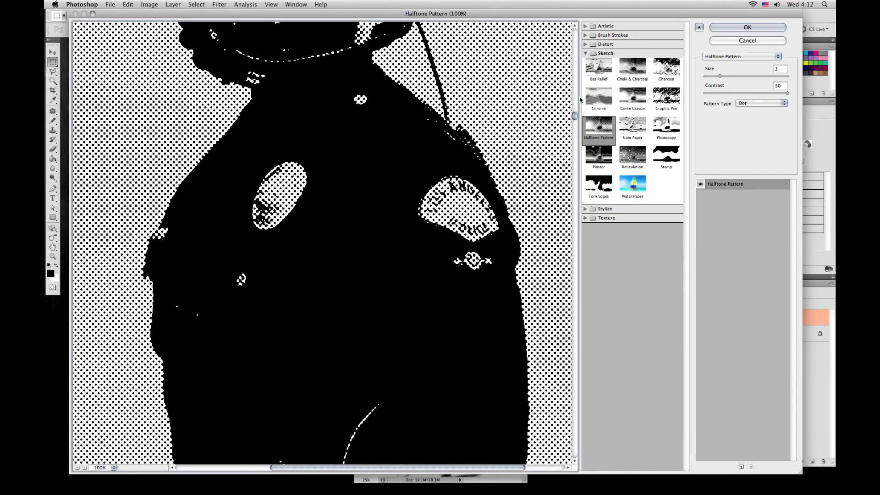
pyautogui.scroll(-1, 573, 100)
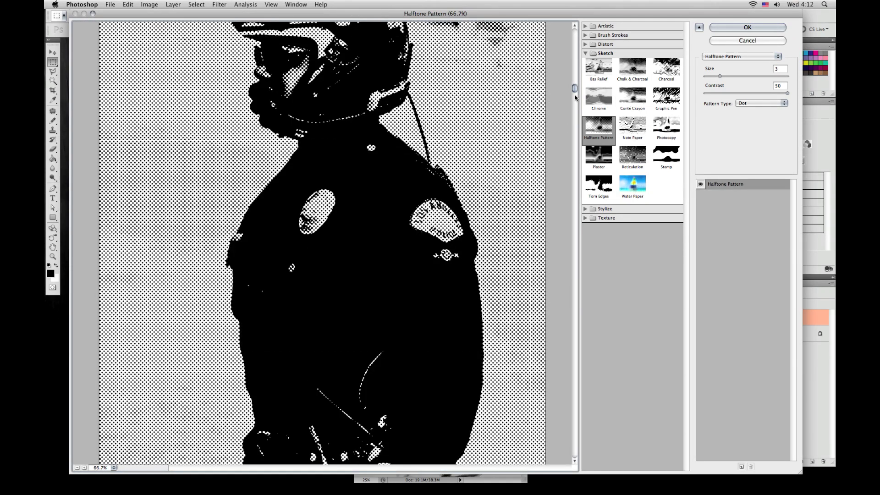
pyautogui.click(719, 93)
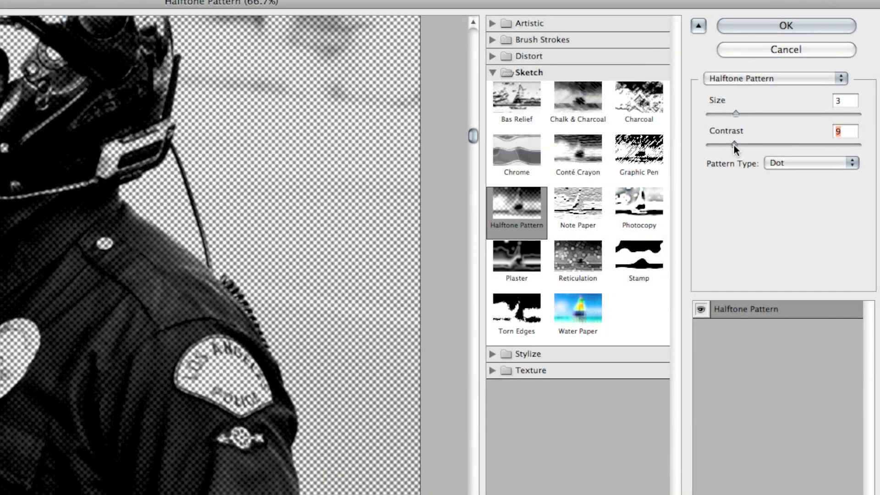
pyautogui.moveTo(736, 114)
pyautogui.mouseDown()
pyautogui.moveTo(744, 115)
pyautogui.moveTo(729, 118)
pyautogui.mouseUp()
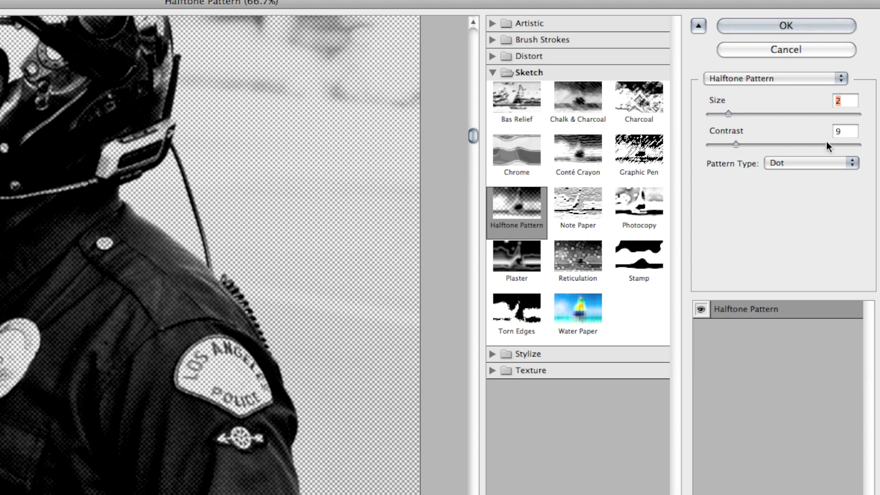
# Step: Settle the halftone contrast at 7 and apply the Halftone Pattern filter
pyautogui.moveTo(826, 143); pyautogui.dragTo(857, 144)
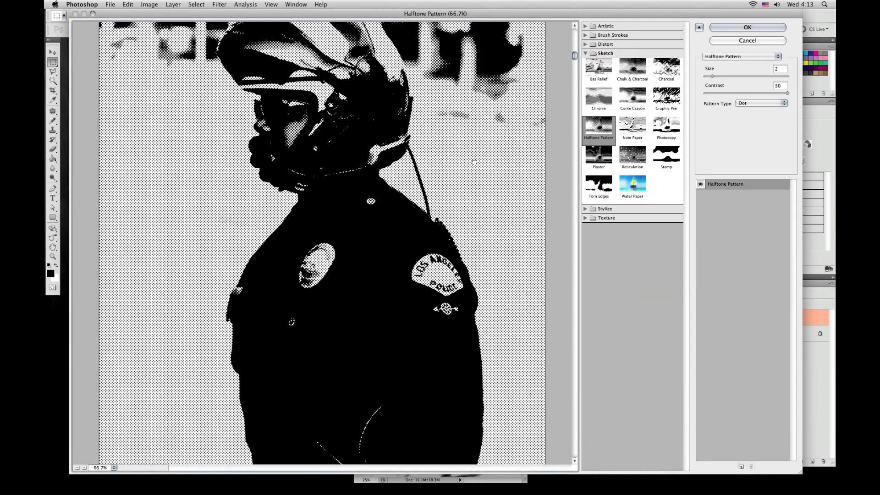
pyautogui.moveTo(474, 162); pyautogui.dragTo(473, 192)
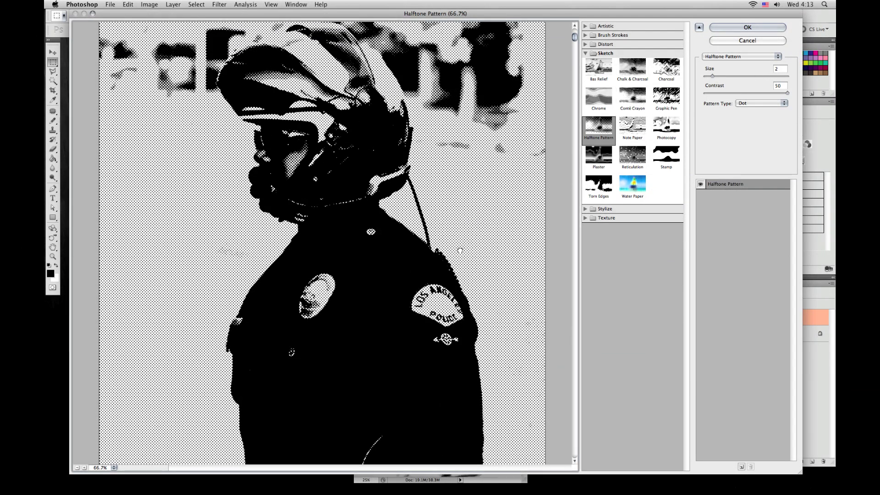
pyautogui.scroll(-10, 459, 251)
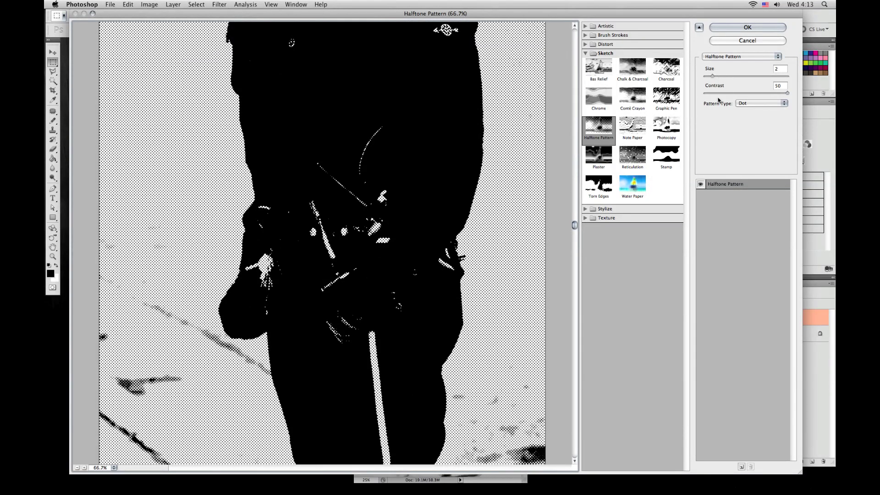
pyautogui.click(719, 93)
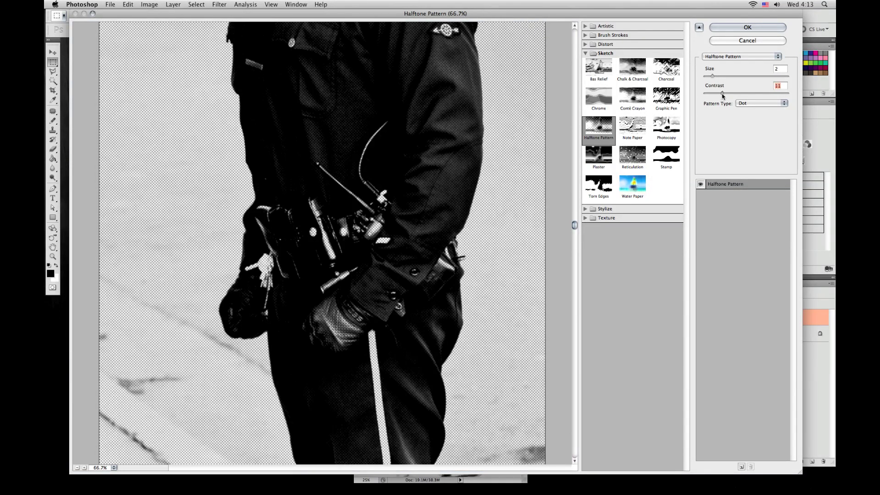
pyautogui.moveTo(723, 93); pyautogui.dragTo(718, 96)
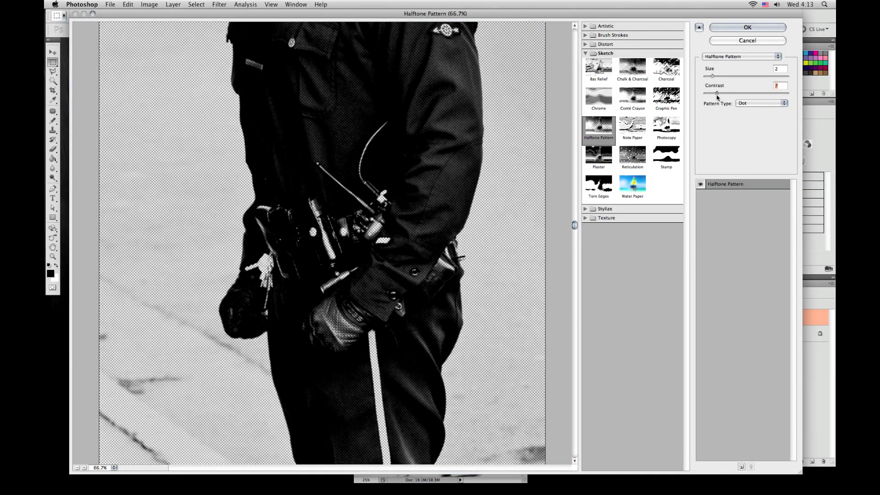
pyautogui.click(746, 28)
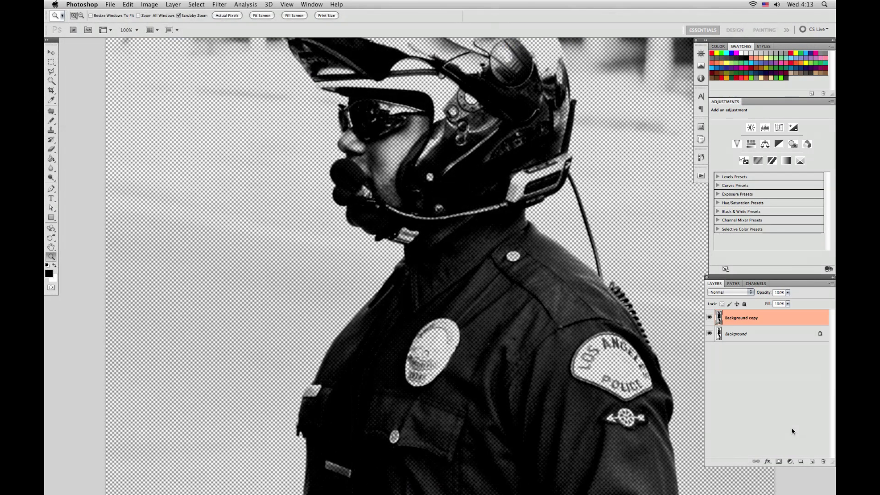
# Step: Add a Threshold adjustment layer and set its level to 24
pyautogui.click(790, 462)
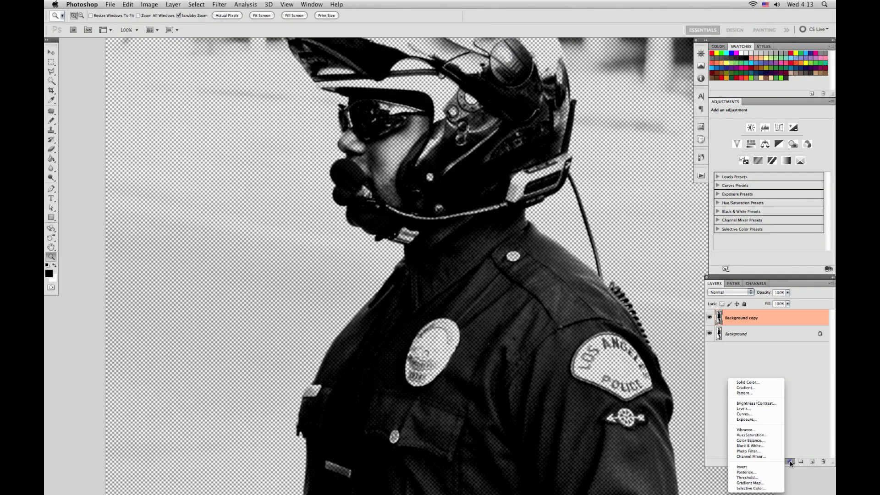
pyautogui.click(761, 478)
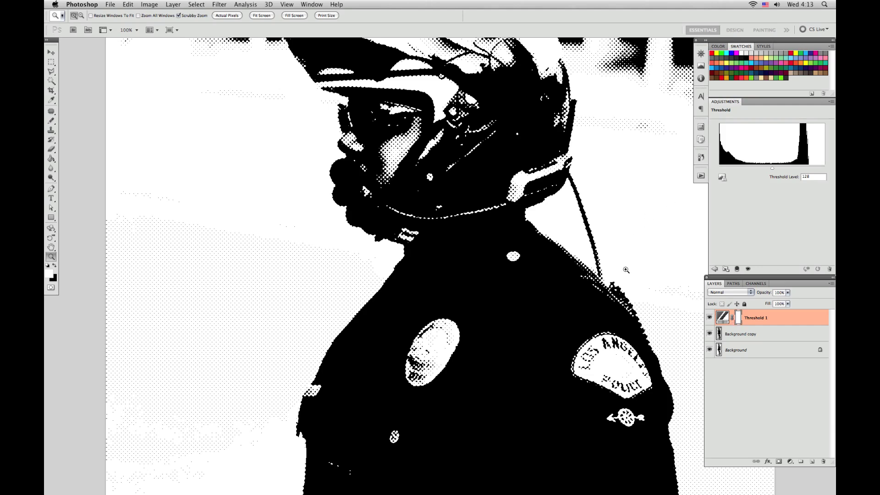
pyautogui.click(709, 319)
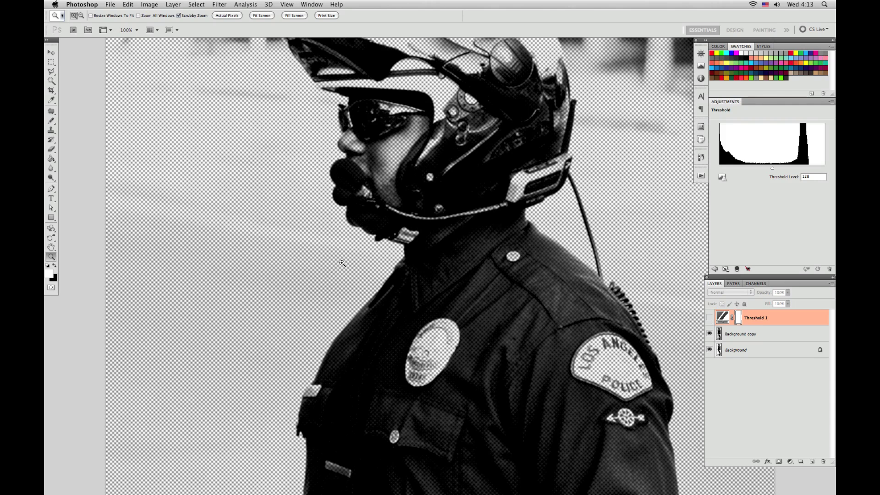
pyautogui.click(709, 317)
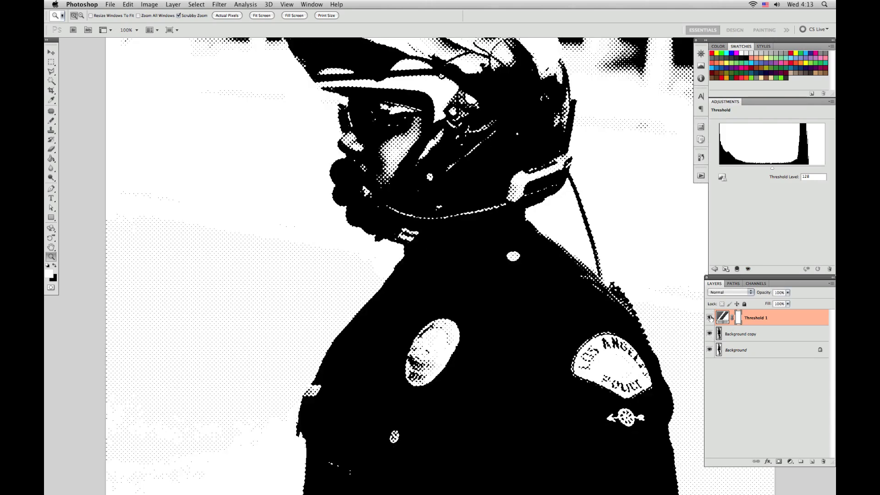
pyautogui.moveTo(770, 170); pyautogui.dragTo(732, 171)
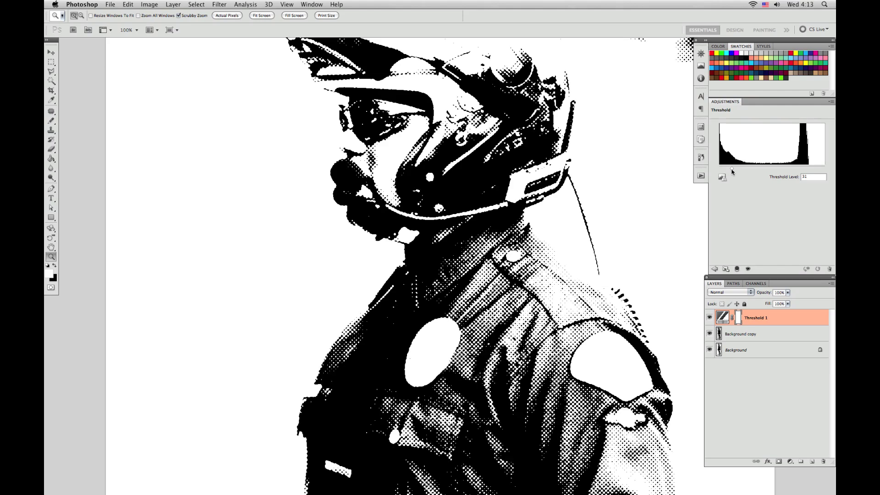
pyautogui.moveTo(549, 211); pyautogui.dragTo(543, 162)
pyautogui.scroll(-10, 543, 162)
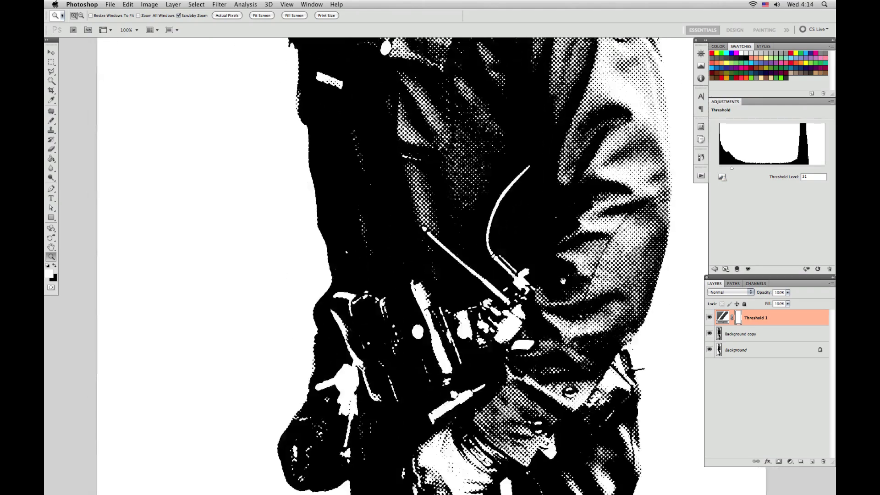
pyautogui.scroll(-5, 547, 291)
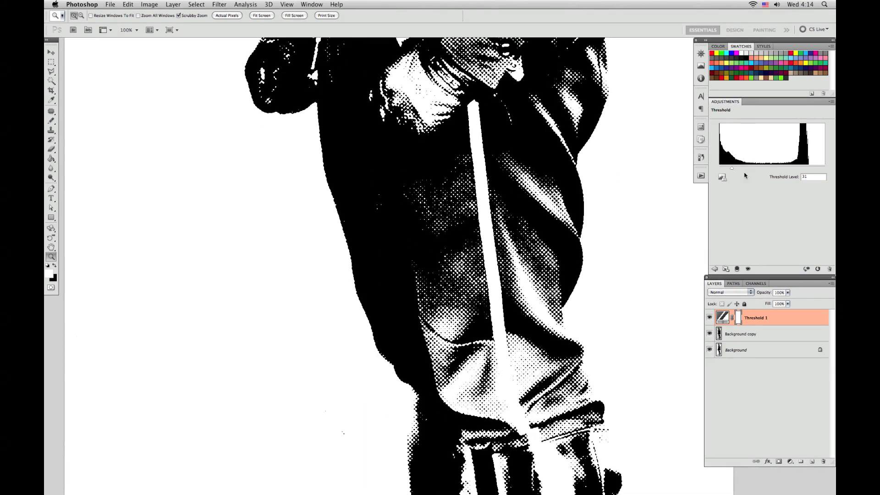
pyautogui.moveTo(732, 170)
pyautogui.mouseDown()
pyautogui.moveTo(746, 170)
pyautogui.moveTo(729, 174)
pyautogui.mouseUp()
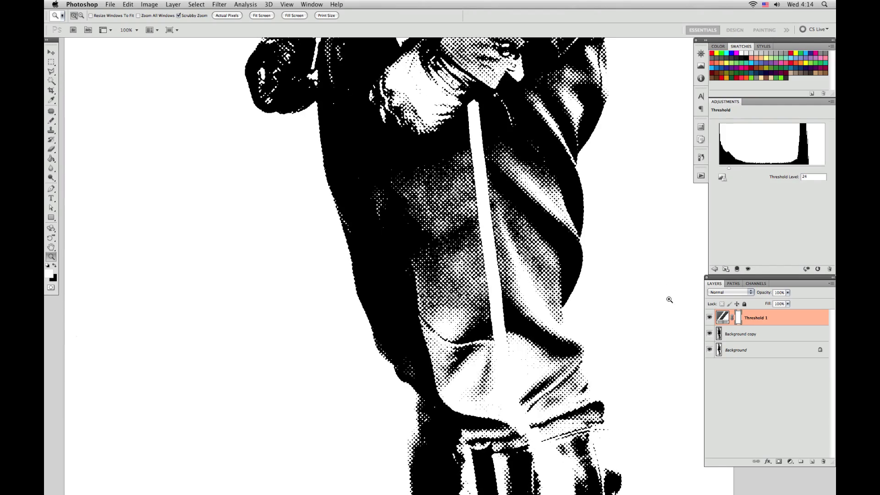
# Step: Zoom out to 50% to review the stark officer, then zoom to 100% on the helmet
pyautogui.scroll(-15, 668, 299)
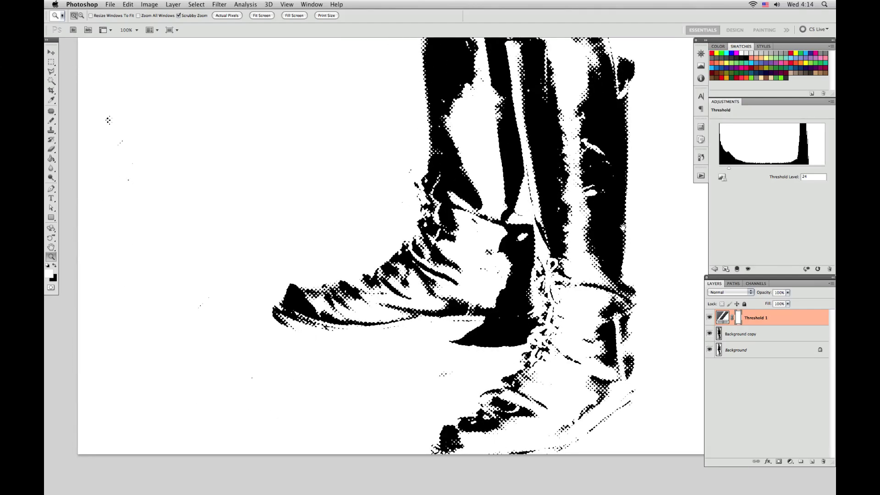
pyautogui.moveTo(108, 120); pyautogui.dragTo(142, 260)
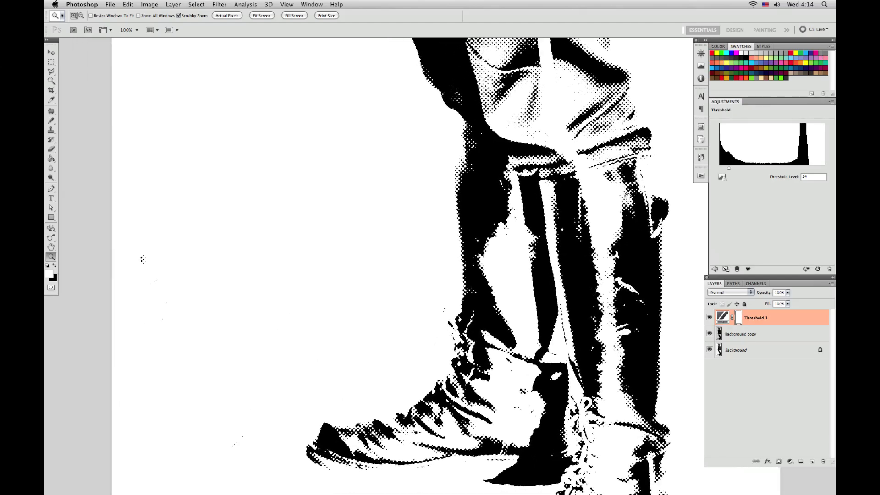
pyautogui.scroll(15, 614, 295)
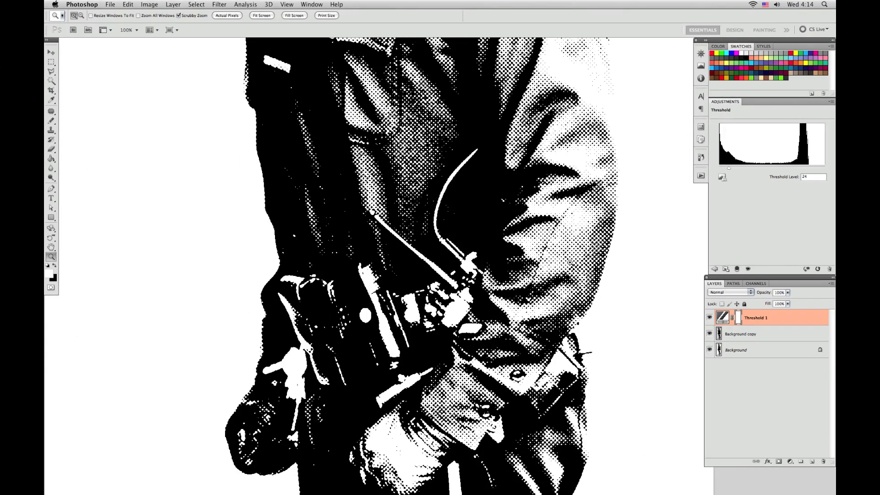
pyautogui.press('super+minus')
pyautogui.press('super+minus')
pyautogui.scroll(5, 566, 260)
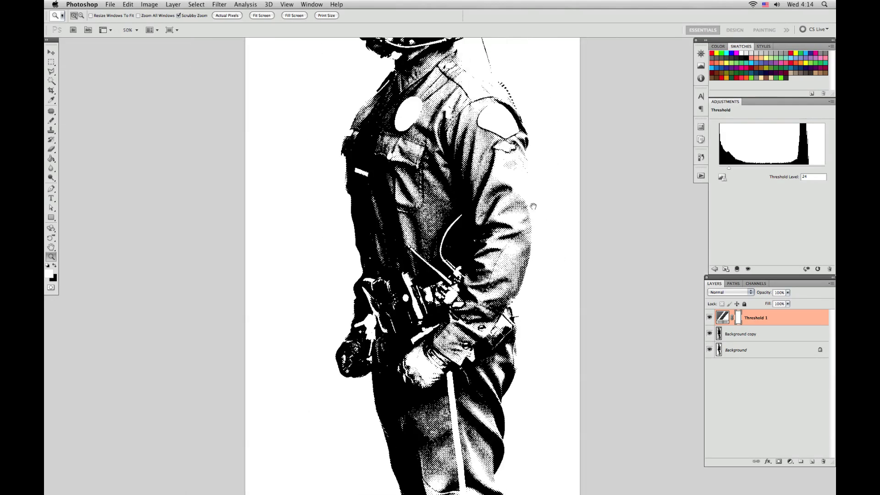
pyautogui.scroll(3, 530, 246)
pyautogui.scroll(-4, 527, 246)
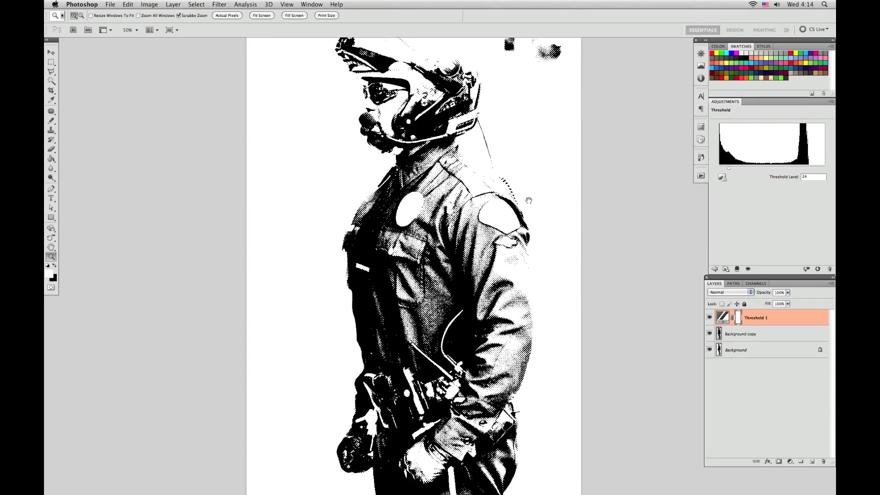
pyautogui.hscroll(2, 521, 210)
pyautogui.scroll(4, 518, 266)
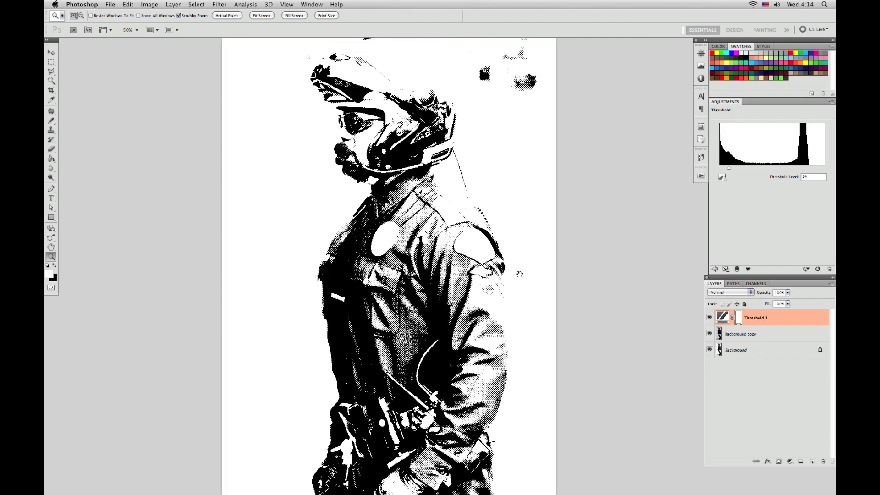
pyautogui.scroll(4, 521, 290)
pyautogui.hscroll(-1, 527, 295)
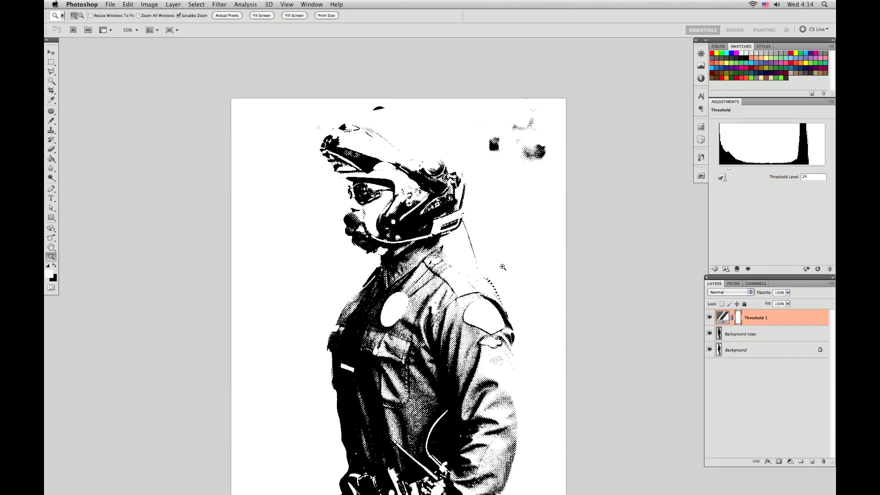
pyautogui.click(475, 254)
# Step: Abandon a Polygonal Lasso outline along the helmet strap, then hide the Threshold 1 and Background copy layers
pyautogui.scroll(3, 463, 293)
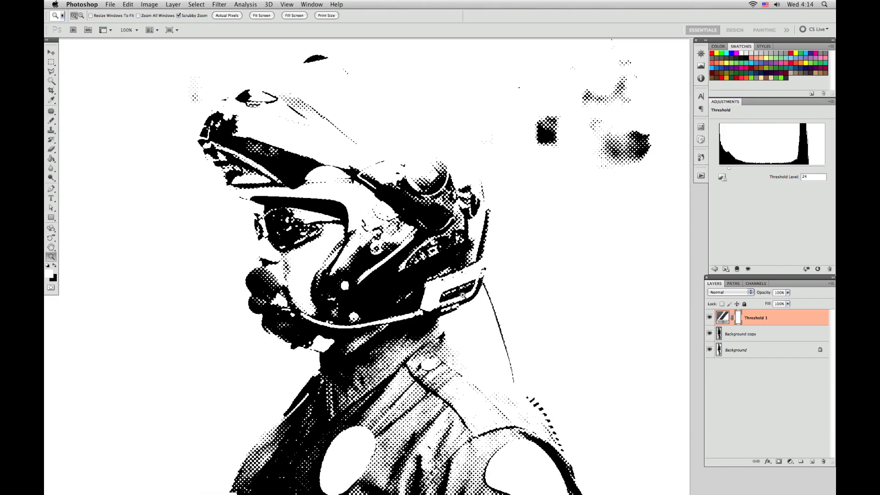
pyautogui.press('l')
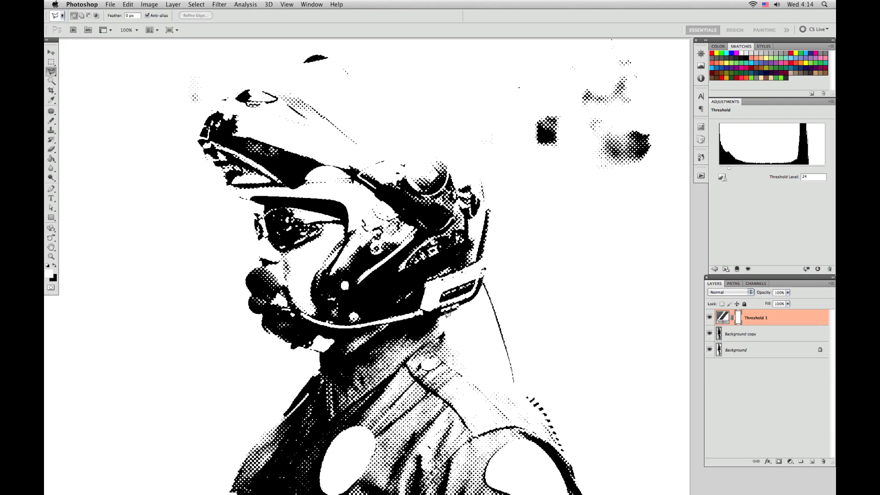
pyautogui.click(472, 304)
pyautogui.click(420, 315)
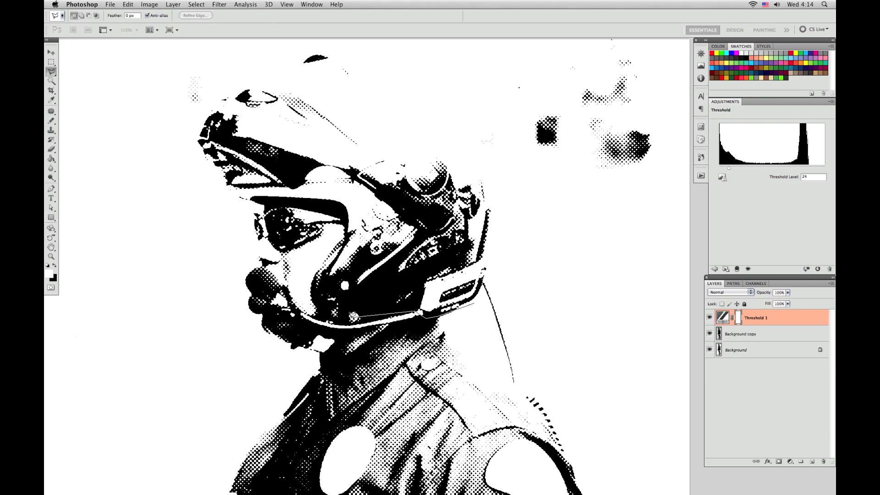
pyautogui.click(354, 319)
pyautogui.click(316, 311)
pyautogui.press('Escape')
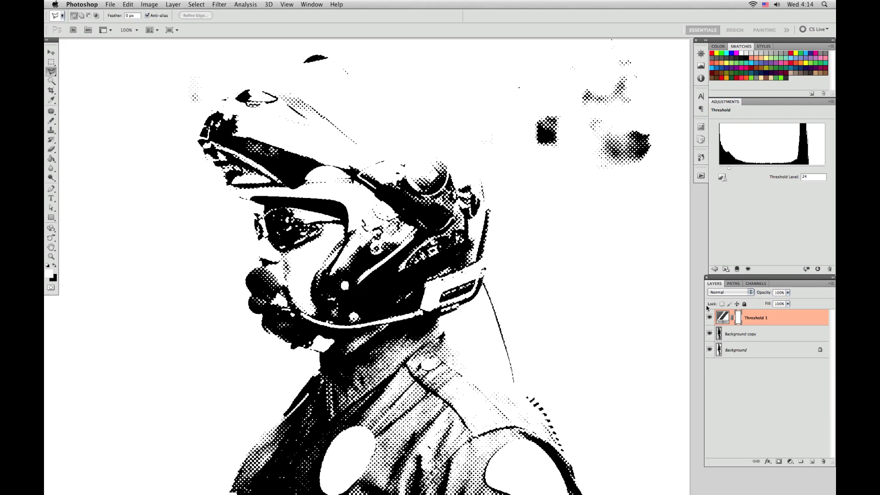
pyautogui.moveTo(709, 335); pyautogui.dragTo(710, 317)
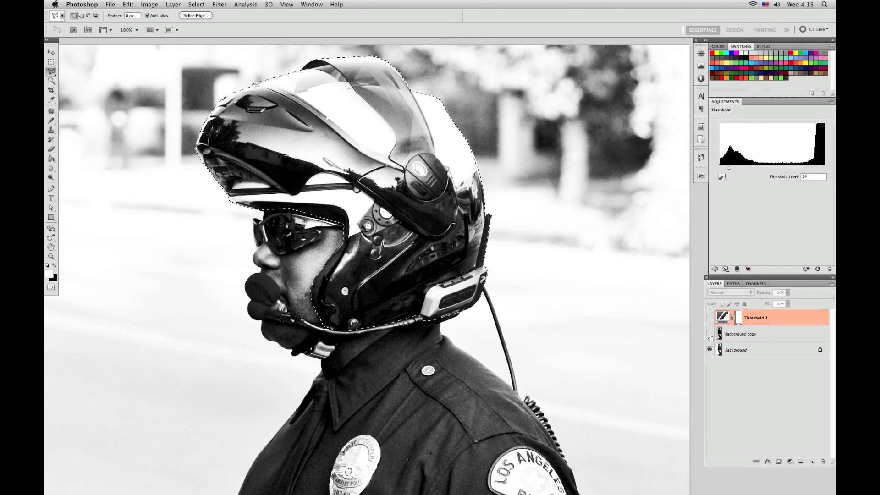
pyautogui.click(709, 334)
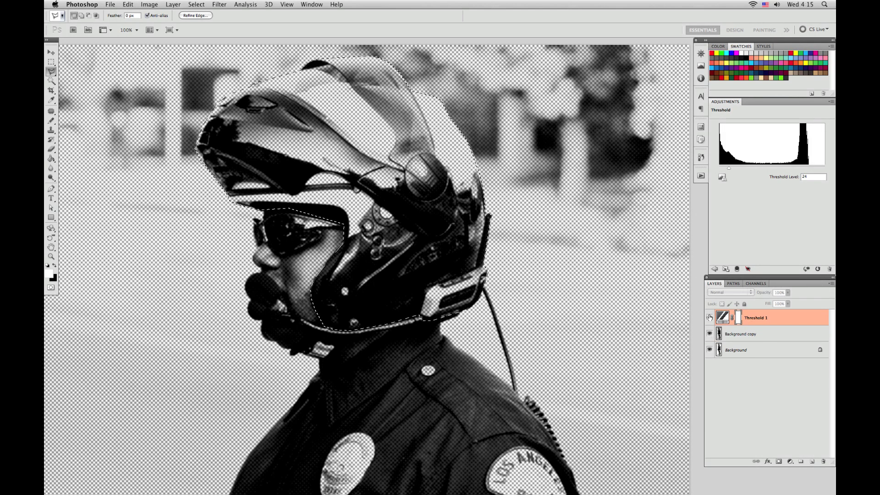
# Step: Rename Background copy to 'Halftones Source', re-enable Threshold 1, and add a second Threshold layer
pyautogui.doubleClick(732, 332)
pyautogui.write('Halfton')
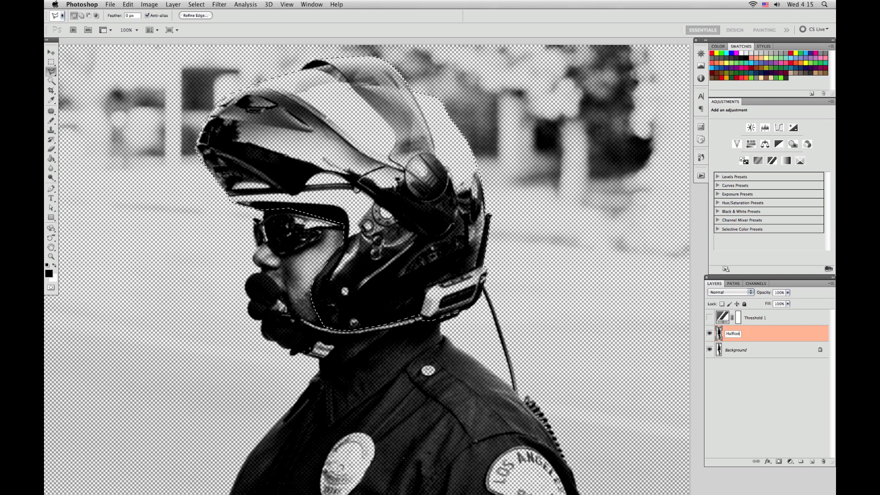
pyautogui.write('es Source')
pyautogui.press('Return')
pyautogui.click(710, 318)
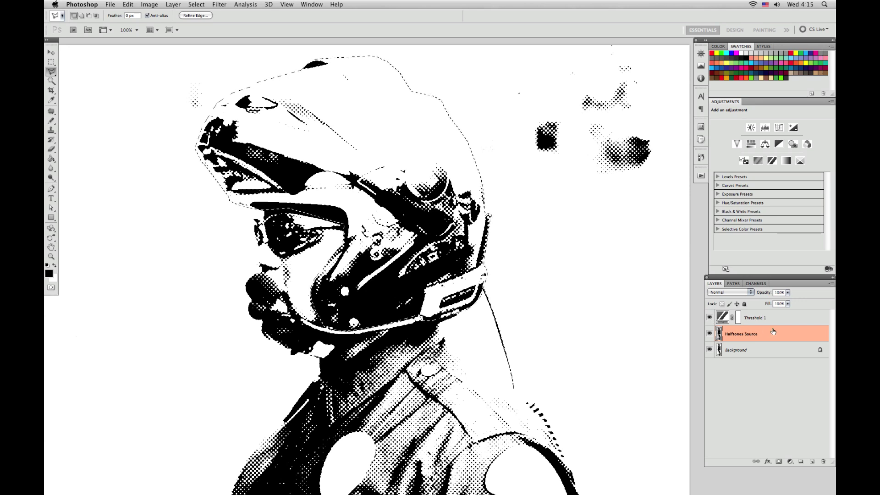
pyautogui.click(790, 462)
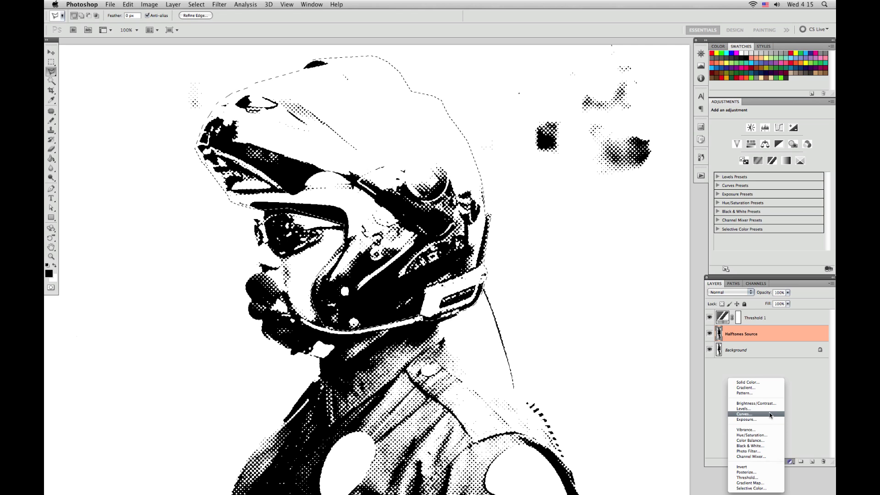
pyautogui.click(760, 477)
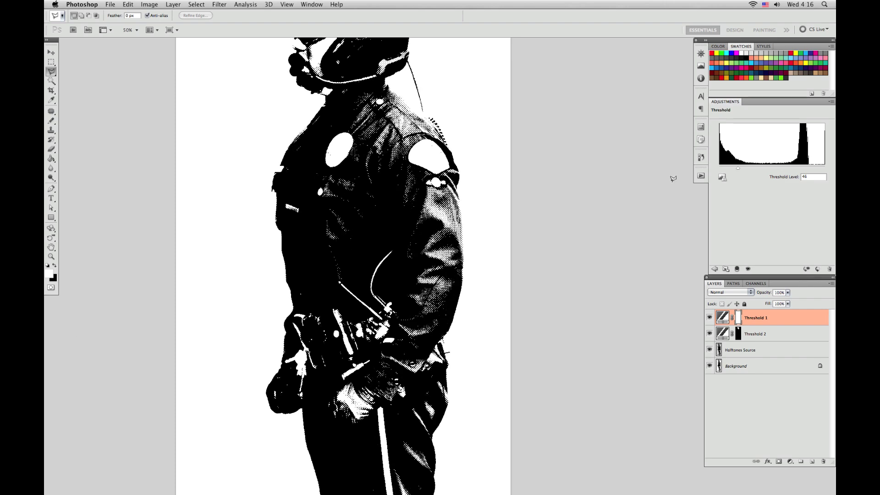
# Step: Set Threshold 1 to level 45 and lower Threshold 2 from 157 to about 122
pyautogui.moveTo(446, 133); pyautogui.dragTo(434, 266)
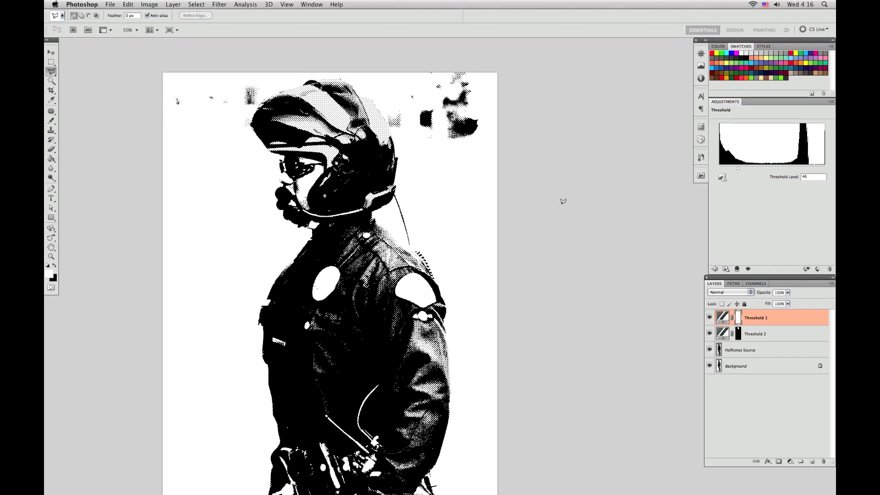
pyautogui.moveTo(738, 171); pyautogui.dragTo(739, 170)
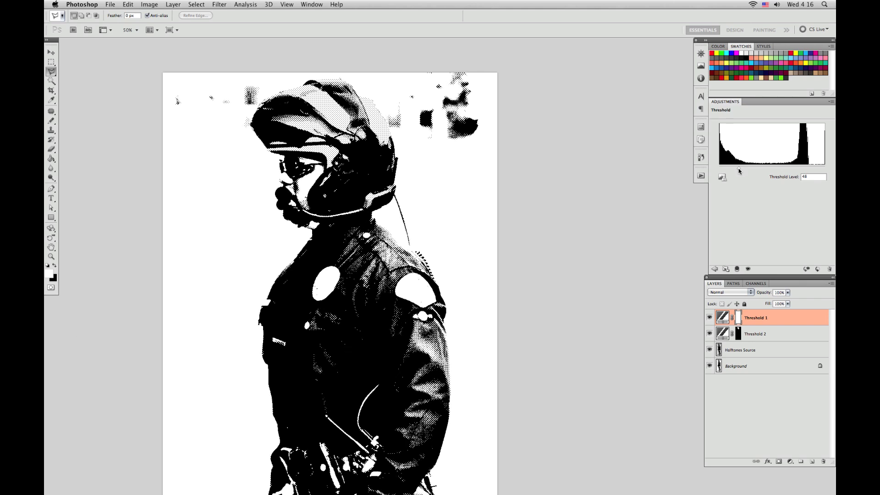
pyautogui.keyDown('alt'); pyautogui.click(459, 278); pyautogui.keyUp('alt')
pyautogui.moveTo(472, 315); pyautogui.dragTo(510, 210)
pyautogui.click(772, 339)
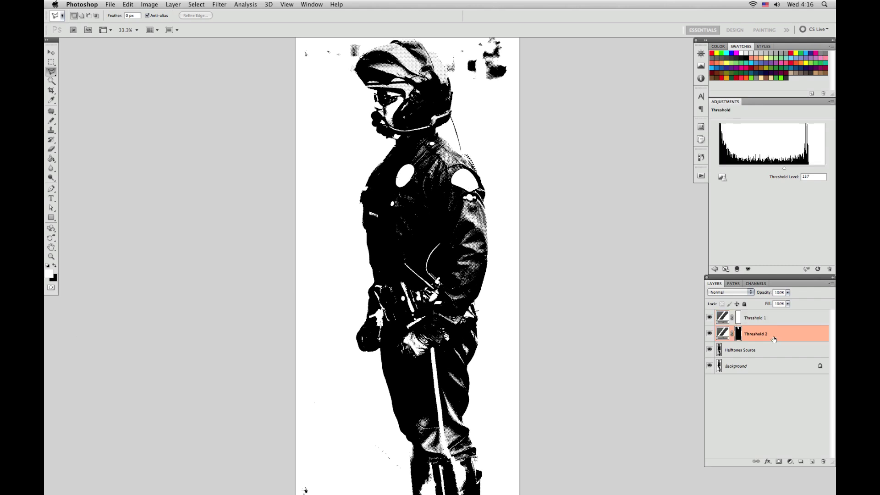
pyautogui.moveTo(785, 171); pyautogui.dragTo(769, 172)
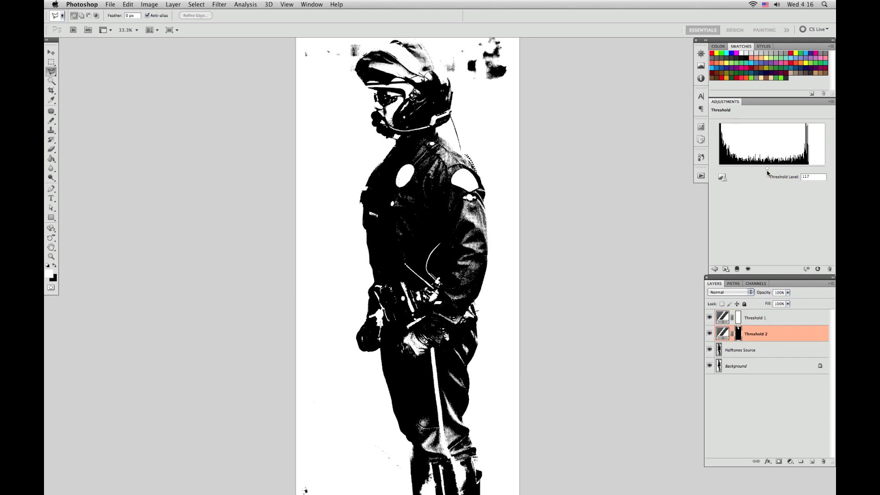
pyautogui.moveTo(481, 381); pyautogui.dragTo(470, 225)
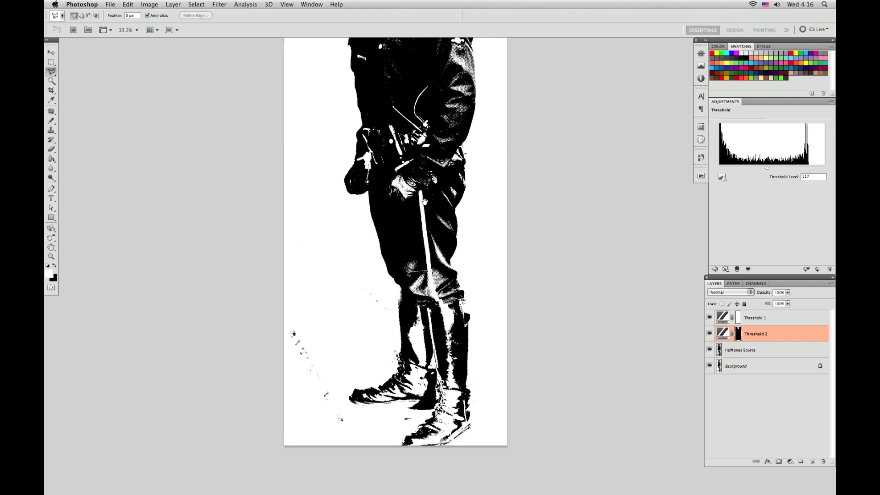
pyautogui.scroll(5, 424, 202)
# Step: With an enlarged white Pencil, paint out the stray specks beside and left of the boots
pyautogui.scroll(-6, 412, 247)
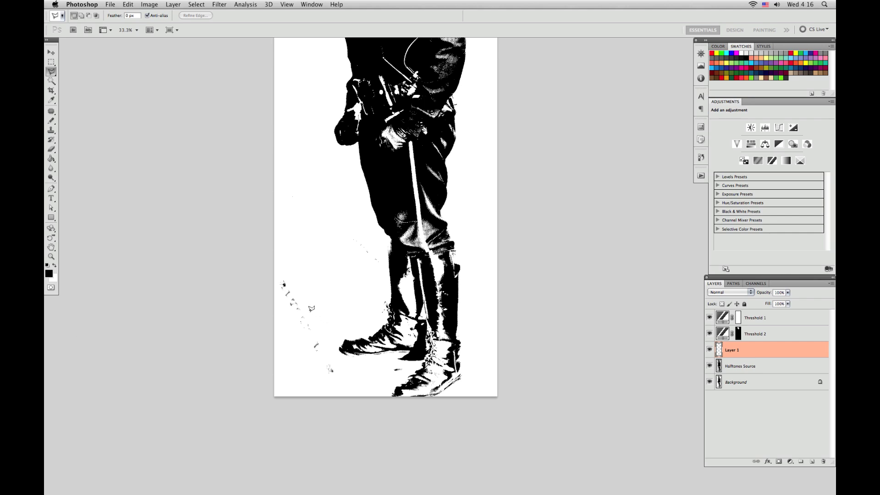
pyautogui.press('b')
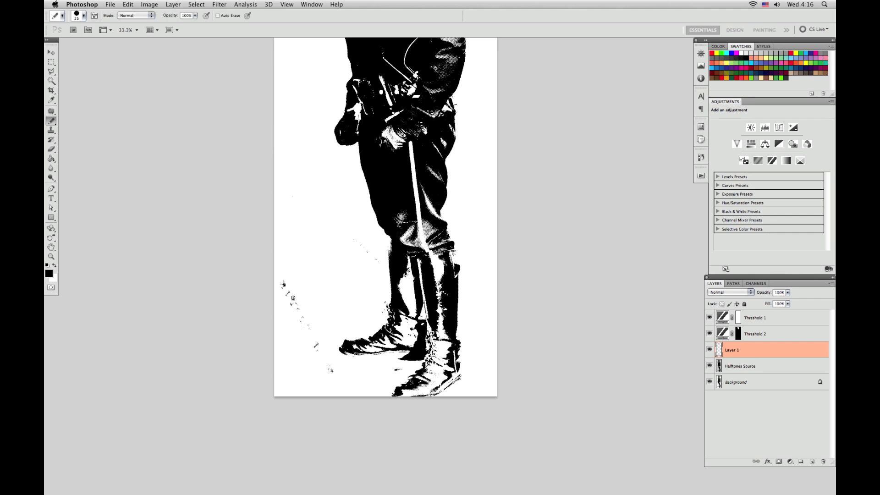
pyautogui.press(']')
pyautogui.press(']')
pyautogui.press(']')
pyautogui.press(']')
pyautogui.press('x')
pyautogui.moveTo(279, 283); pyautogui.dragTo(304, 339)
pyautogui.moveTo(327, 384)
pyautogui.mouseDown()
pyautogui.moveTo(314, 335)
pyautogui.moveTo(339, 386)
pyautogui.moveTo(303, 329)
pyautogui.moveTo(310, 307)
pyautogui.moveTo(344, 260)
pyautogui.moveTo(375, 262)
pyautogui.mouseUp()
# Step: Paint white over the grey smudge above the helmet and the dark specks right of it
pyautogui.scroll(10, 287, 198)
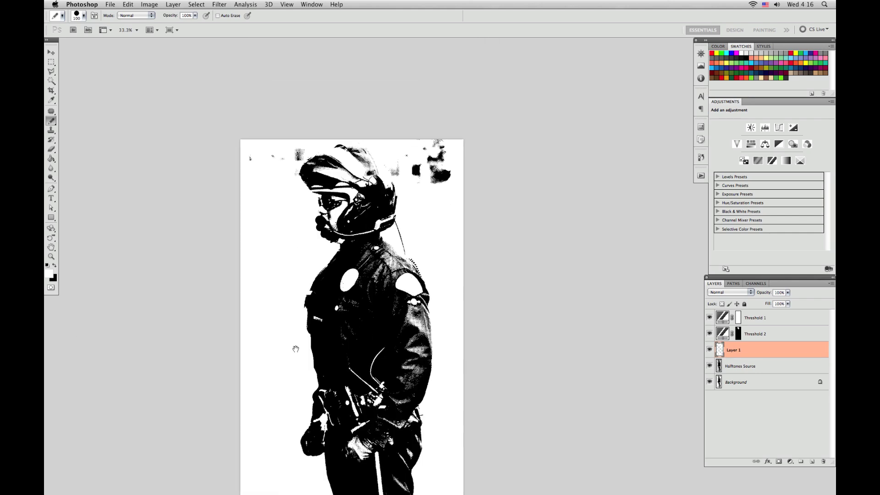
pyautogui.moveTo(293, 180)
pyautogui.mouseDown()
pyautogui.moveTo(303, 145)
pyautogui.moveTo(291, 156)
pyautogui.moveTo(236, 155)
pyautogui.moveTo(305, 151)
pyautogui.moveTo(293, 177)
pyautogui.mouseUp()
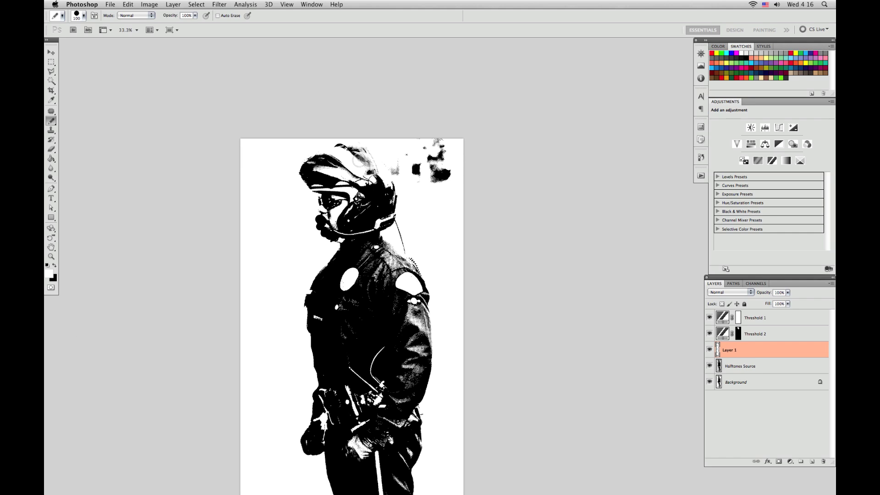
pyautogui.moveTo(407, 173)
pyautogui.mouseDown()
pyautogui.moveTo(389, 163)
pyautogui.moveTo(392, 157)
pyautogui.moveTo(413, 165)
pyautogui.moveTo(421, 140)
pyautogui.moveTo(444, 184)
pyautogui.mouseUp()
pyautogui.scroll(-5, 465, 197)
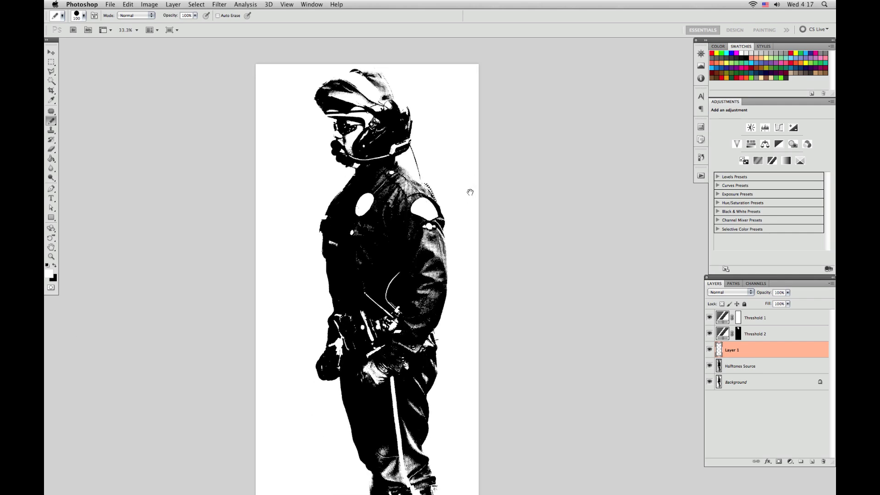
pyautogui.moveTo(461, 209); pyautogui.dragTo(472, 226)
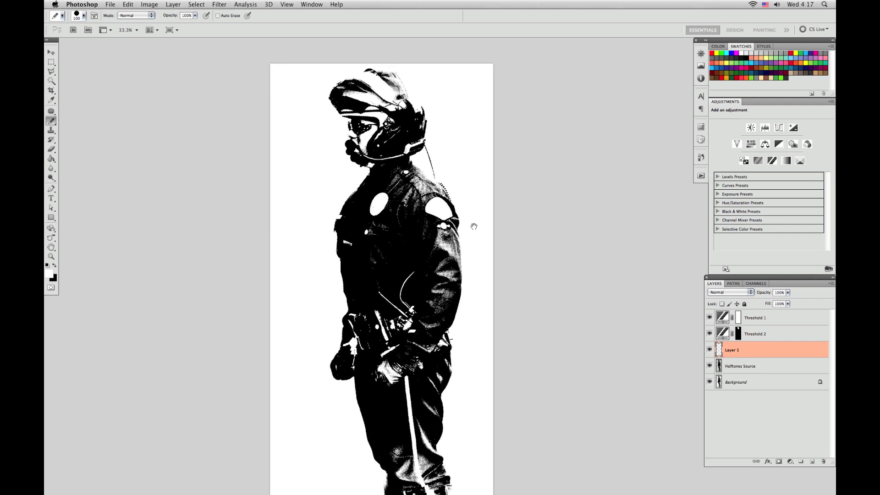
pyautogui.press('g')
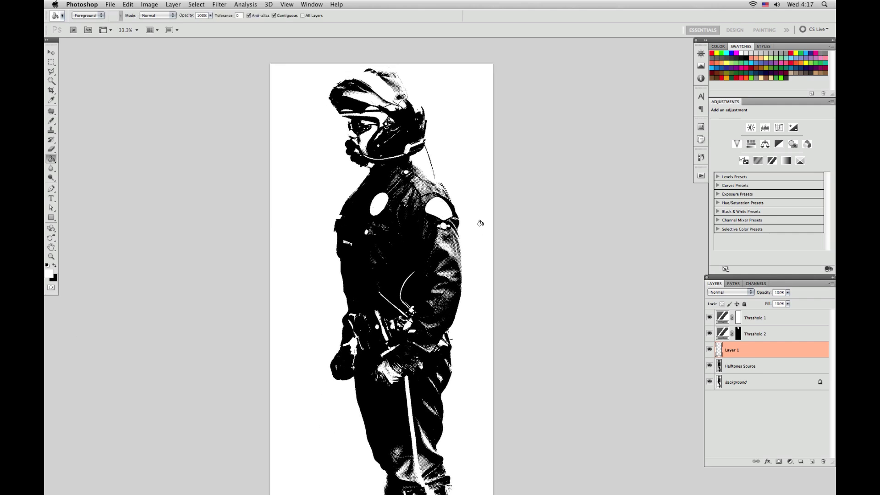
# Step: Fill the gray pasteboard around the page black with the Paint Bucket and zoom to 50%
pyautogui.keyDown('shift'); pyautogui.click(514, 224); pyautogui.keyUp('shift')
pyautogui.press('x')
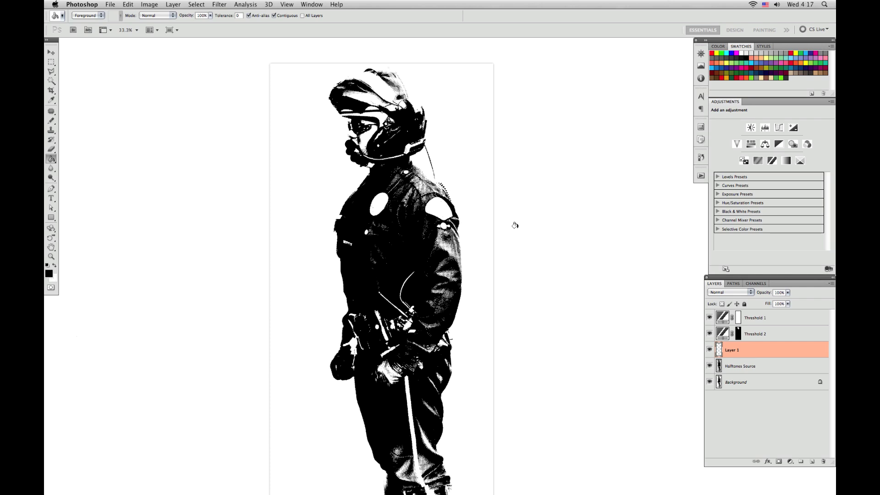
pyautogui.keyDown('shift'); pyautogui.click(513, 226); pyautogui.keyUp('shift')
pyautogui.hscroll(-3, 468, 248)
pyautogui.scroll(2, 478, 279)
pyautogui.press('z')
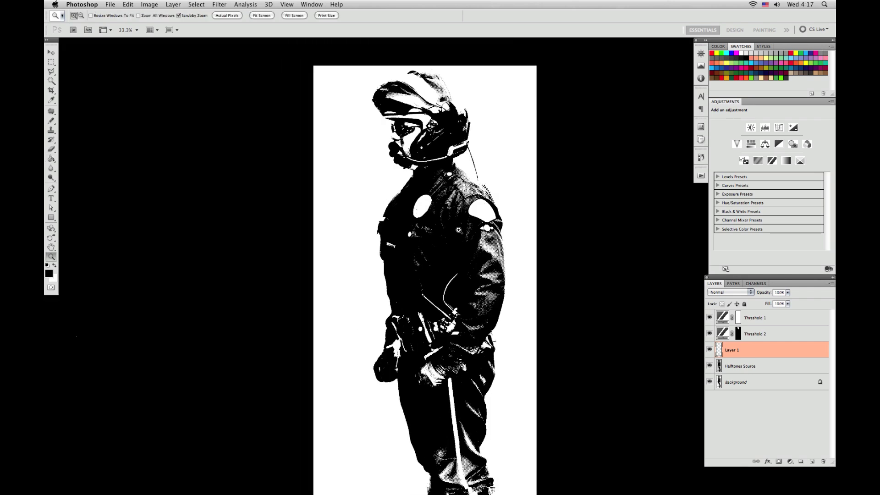
pyautogui.click(459, 230)
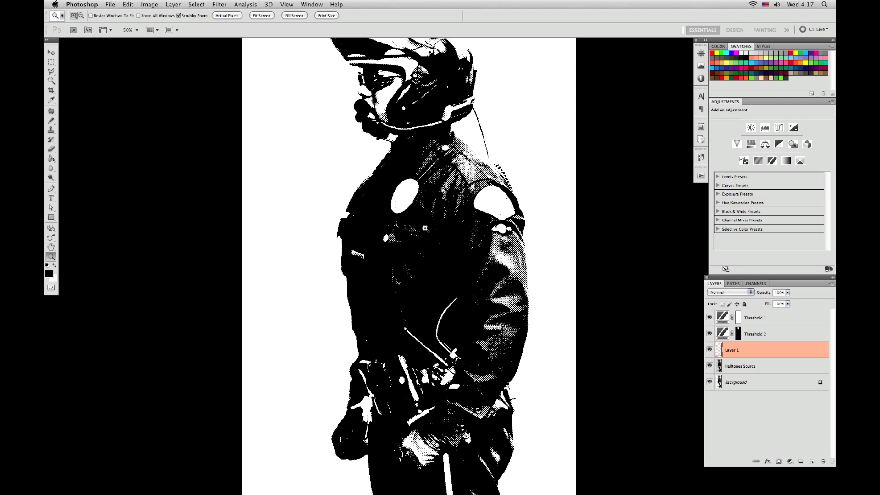
# Step: Try filling the surround white, then refill it black
pyautogui.press('g')
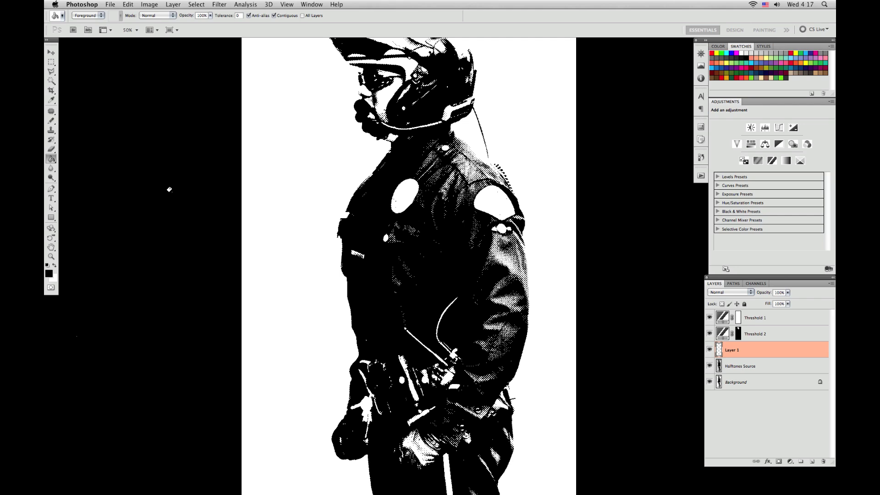
pyautogui.press('x')
pyautogui.keyDown('shift'); pyautogui.click(194, 215); pyautogui.keyUp('shift')
pyautogui.press('x')
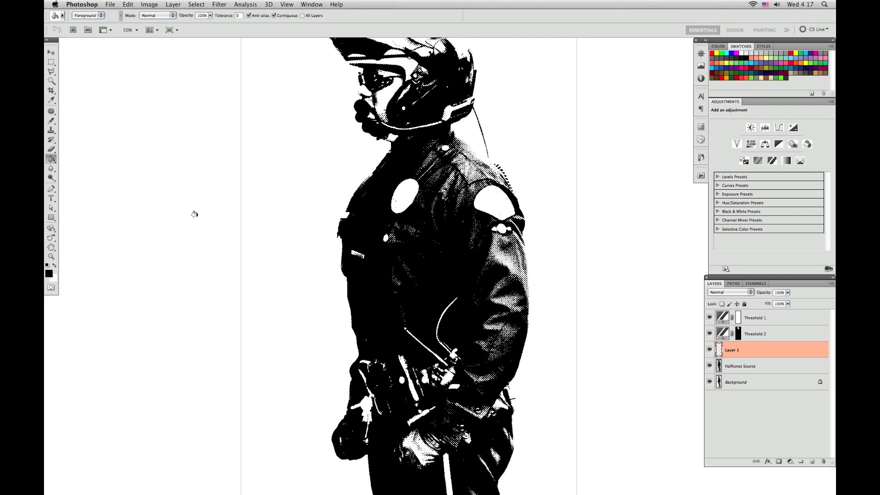
pyautogui.keyDown('shift'); pyautogui.click(194, 215); pyautogui.keyUp('shift')
pyautogui.scroll(5, 310, 261)
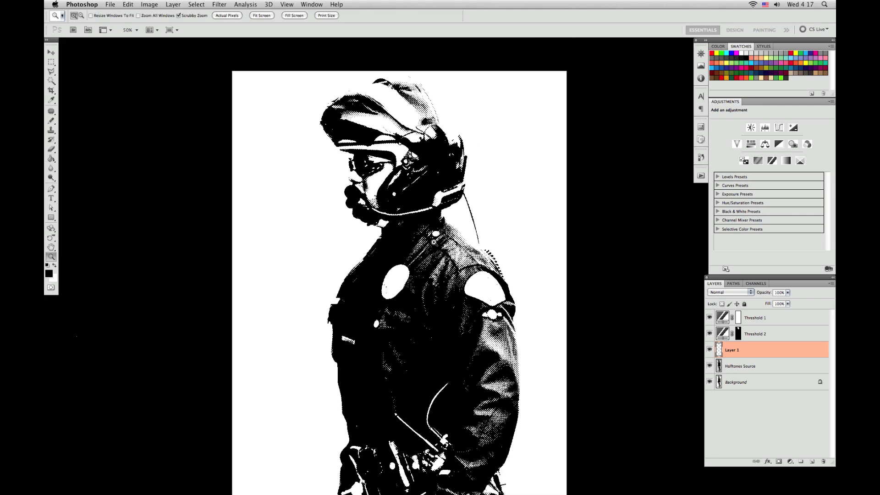
# Step: Zoom to 100% on the head and shoulders, toggling Threshold 1 to compare the halftone
pyautogui.click(434, 242)
pyautogui.click(432, 242)
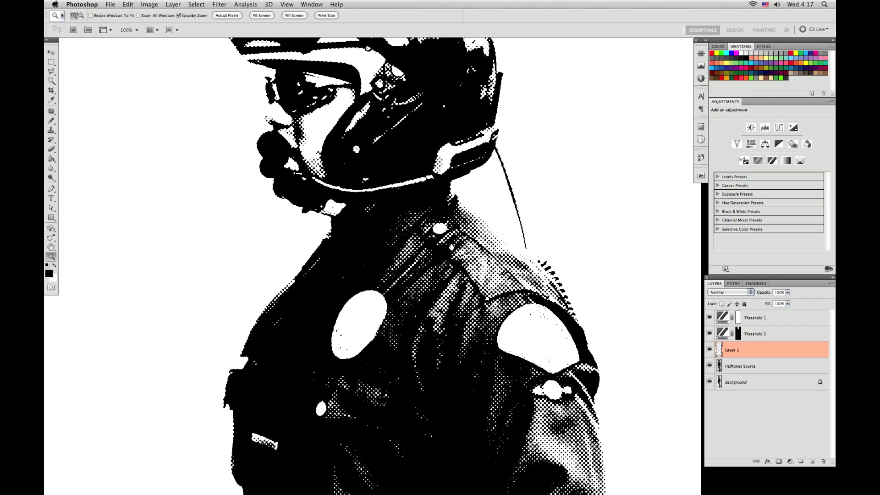
pyautogui.moveTo(451, 247); pyautogui.dragTo(427, 264)
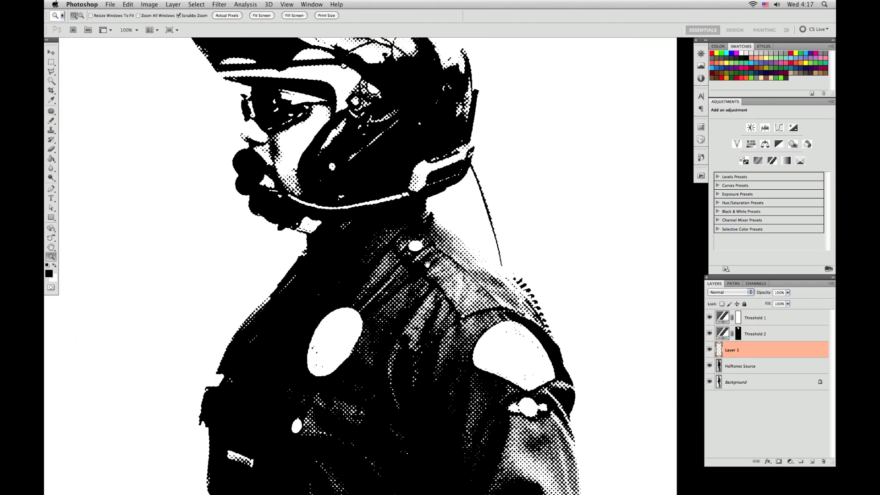
pyautogui.click(710, 319)
pyautogui.click(709, 319)
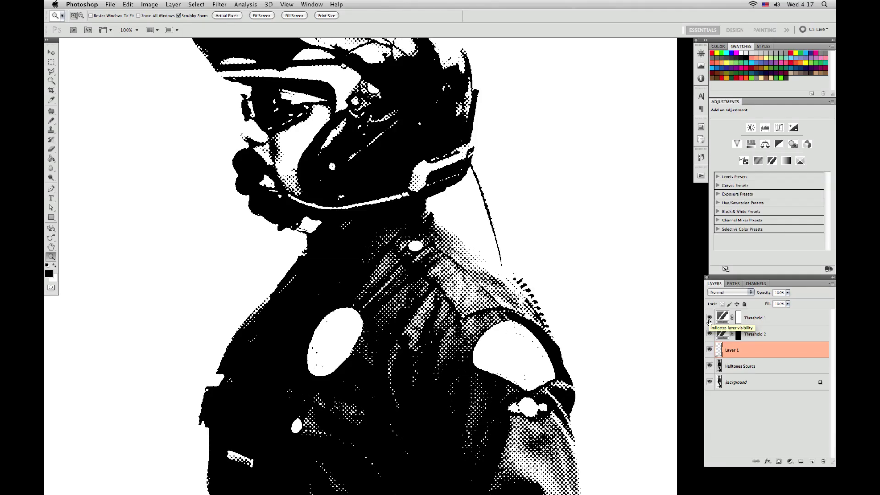
# Step: Outline the shoulder badge with the Polygonal Lasso and add a Threshold adjustment layer to it
pyautogui.click(570, 386)
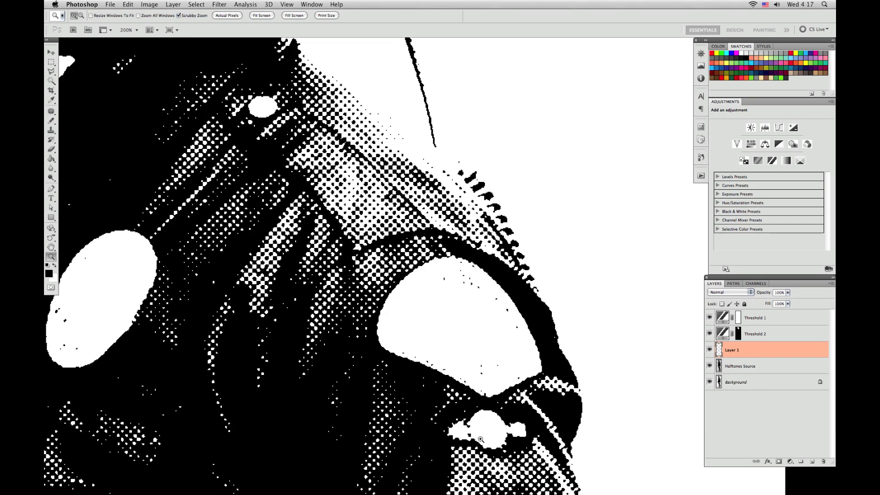
pyautogui.press('l')
pyautogui.click(522, 414)
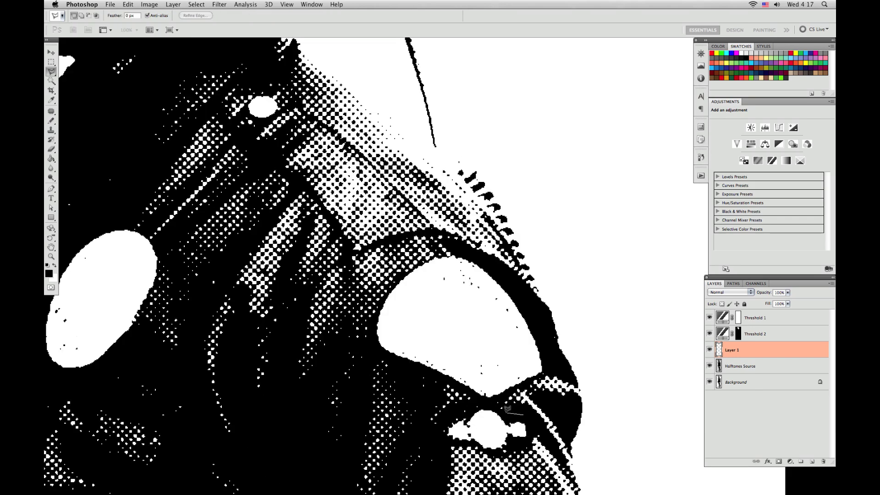
pyautogui.click(476, 407)
pyautogui.click(501, 453)
pyautogui.click(533, 419)
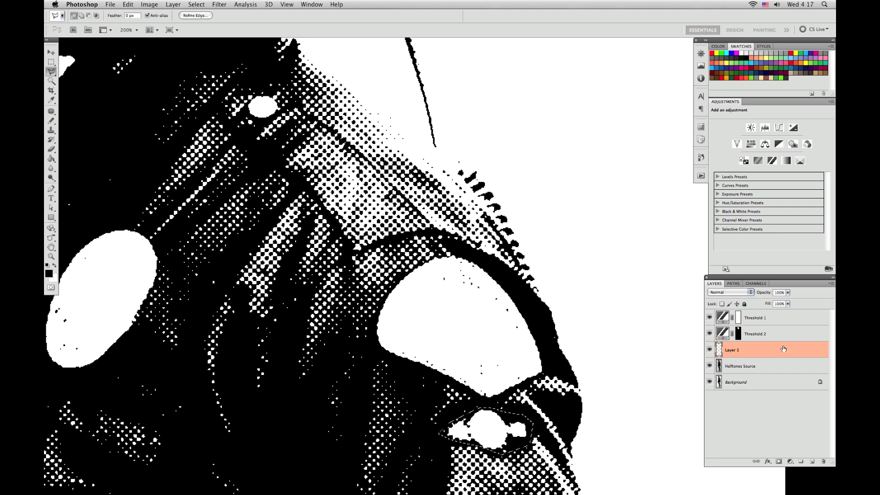
pyautogui.click(789, 461)
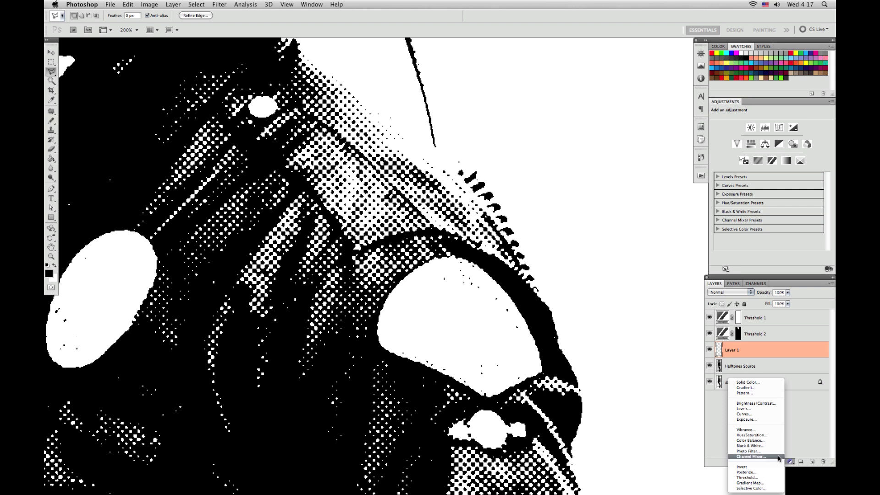
pyautogui.click(748, 477)
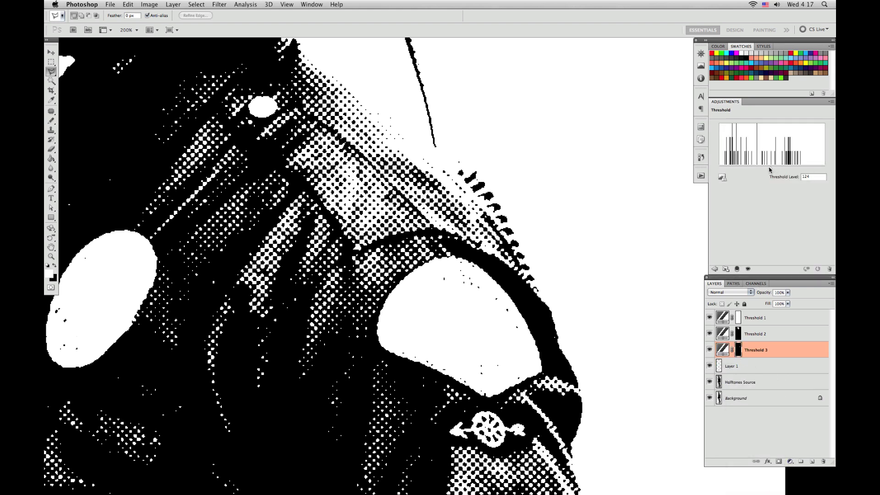
# Step: Lower the badge threshold level to 99 and pencil black over the white blob by the hand
pyautogui.moveTo(769, 169)
pyautogui.mouseDown()
pyautogui.moveTo(760, 171)
pyautogui.moveTo(785, 170)
pyautogui.moveTo(772, 171)
pyautogui.mouseUp()
pyautogui.press('super+minus')
pyautogui.press('super+minus')
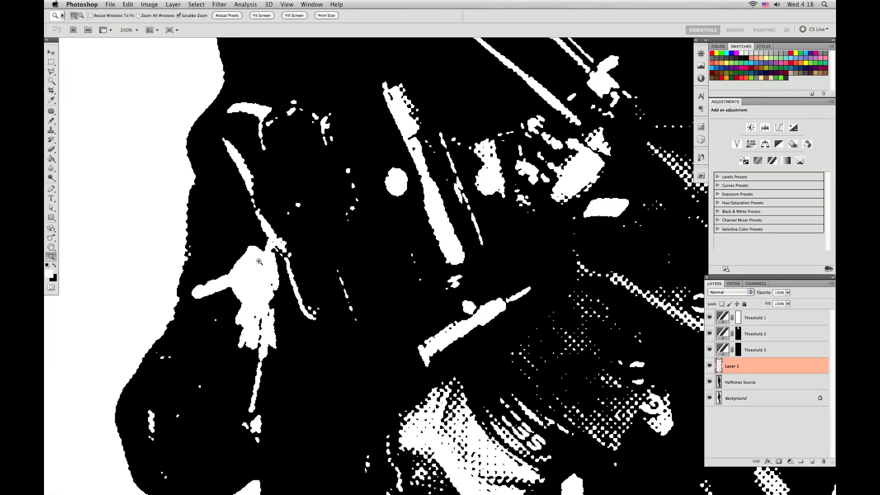
pyautogui.press('b')
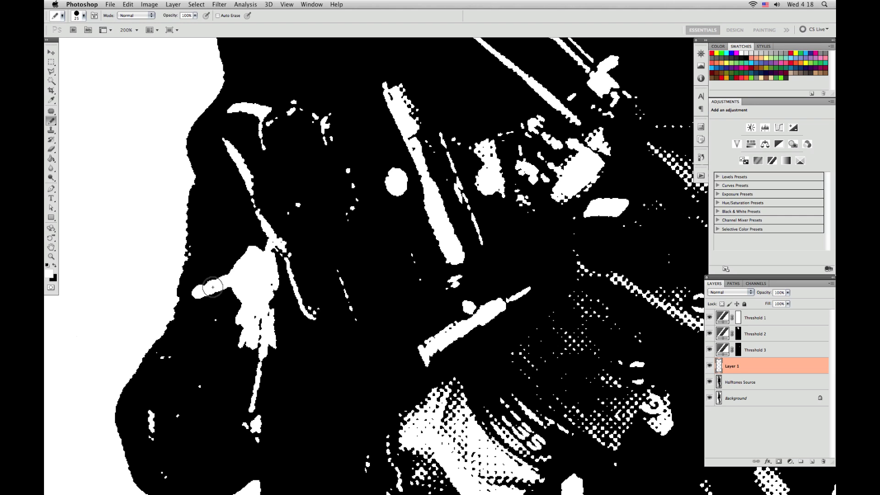
pyautogui.press('x')
pyautogui.moveTo(197, 292)
pyautogui.mouseDown()
pyautogui.moveTo(244, 252)
pyautogui.moveTo(268, 265)
pyautogui.moveTo(277, 342)
pyautogui.moveTo(258, 312)
pyautogui.moveTo(245, 354)
pyautogui.moveTo(244, 318)
pyautogui.moveTo(220, 300)
pyautogui.moveTo(256, 272)
pyautogui.moveTo(250, 304)
pyautogui.moveTo(245, 279)
pyautogui.moveTo(274, 287)
pyautogui.mouseUp()
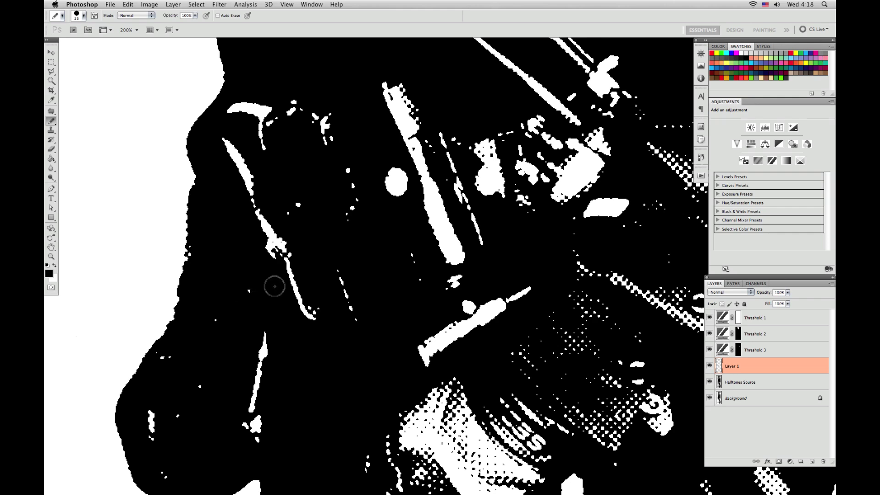
# Step: Zoom in on the shoulder and rename the Threshold 3 adjustment to 'badge'
pyautogui.press('z')
pyautogui.keyDown('alt'); pyautogui.click(391, 315); pyautogui.keyUp('alt')
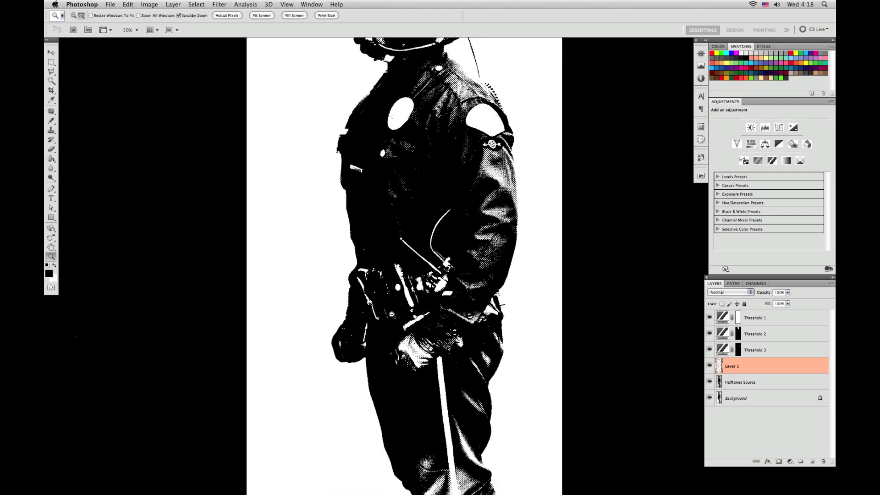
pyautogui.keyDown('alt'); pyautogui.click(392, 314); pyautogui.keyUp('alt')
pyautogui.click(427, 310)
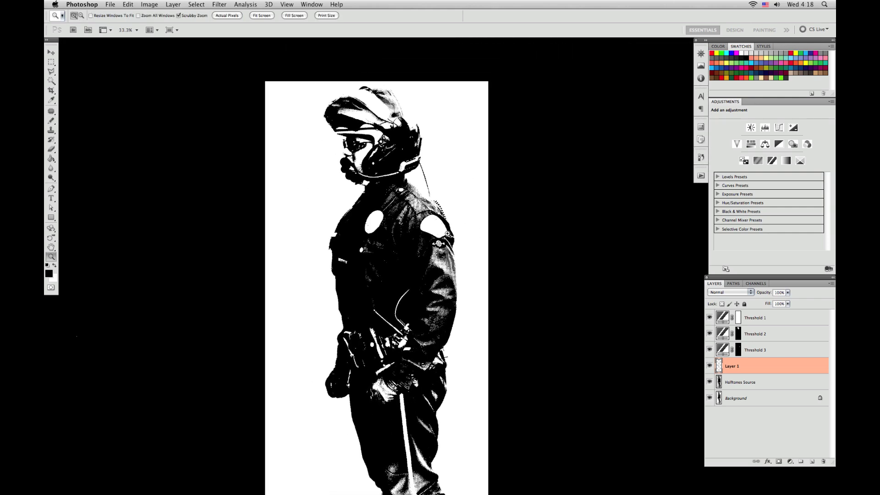
pyautogui.click(448, 224)
pyautogui.click(448, 224)
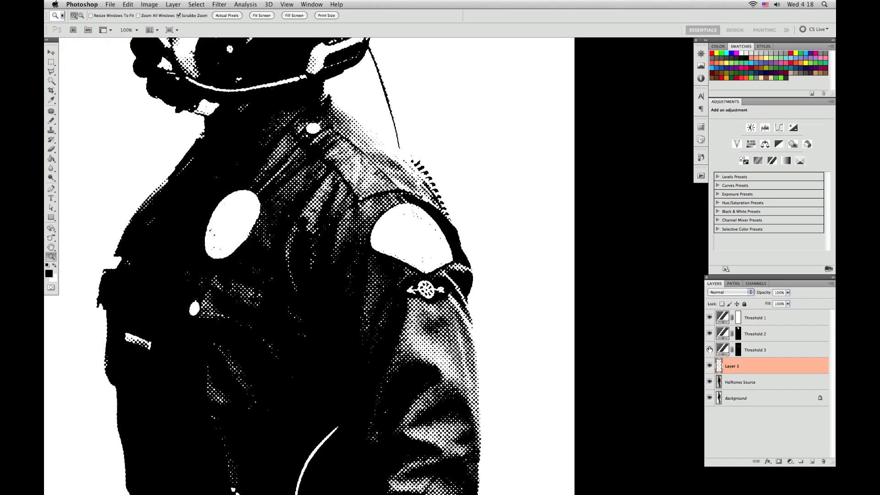
pyautogui.click(709, 350)
pyautogui.click(709, 350)
pyautogui.doubleClick(751, 349)
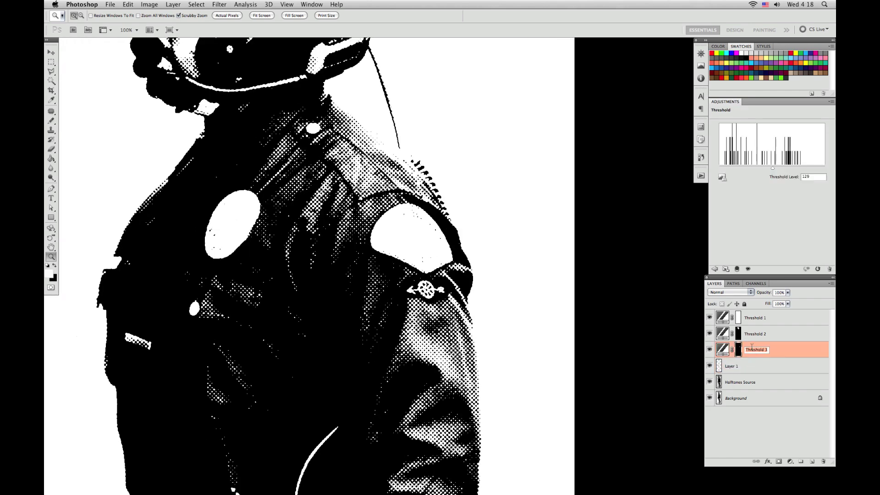
pyautogui.write('ba')
# Step: Brush lettering inside the white shoulder patch
pyautogui.click(386, 244)
pyautogui.press('b')
pyautogui.moveTo(422, 257)
pyautogui.mouseDown()
pyautogui.moveTo(471, 275)
pyautogui.moveTo(494, 266)
pyautogui.mouseUp()
pyautogui.moveTo(435, 255); pyautogui.dragTo(426, 256)
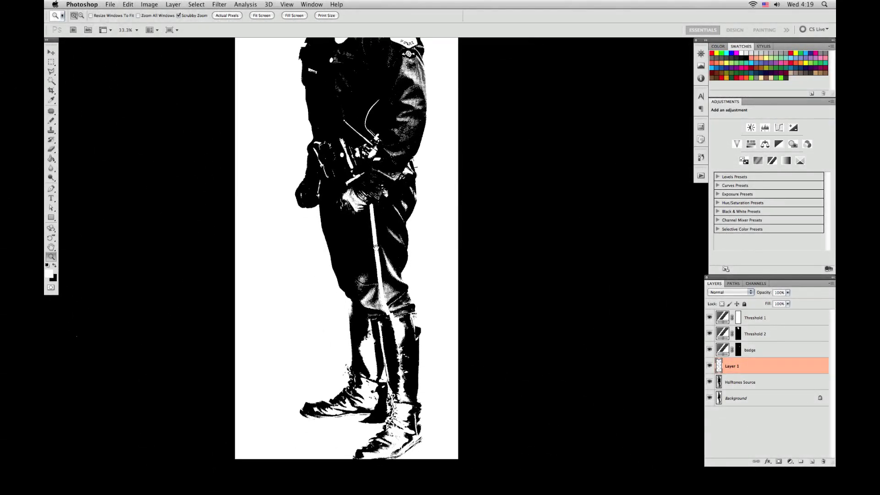
pyautogui.moveTo(369, 178); pyautogui.dragTo(384, 266)
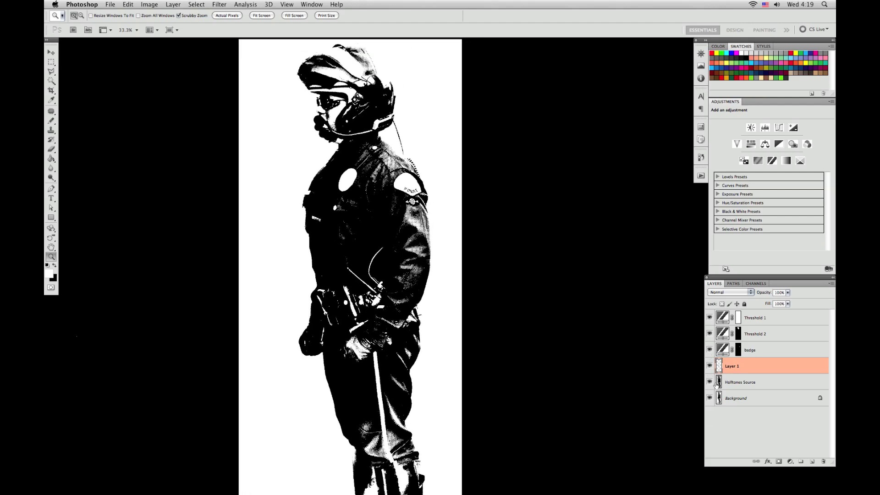
# Step: Compare the halftone against the original photo, zoomed to 100% on the helmet
pyautogui.keyDown('alt'); pyautogui.click(709, 398); pyautogui.keyUp('alt')
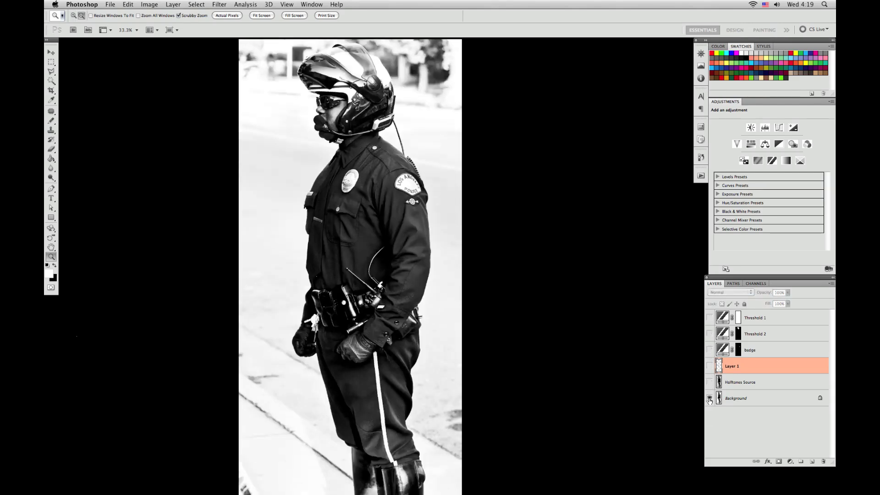
pyautogui.keyDown('alt'); pyautogui.click(709, 398); pyautogui.keyUp('alt')
pyautogui.keyDown('alt'); pyautogui.click(709, 398); pyautogui.keyUp('alt')
pyautogui.keyDown('alt'); pyautogui.click(709, 398); pyautogui.keyUp('alt')
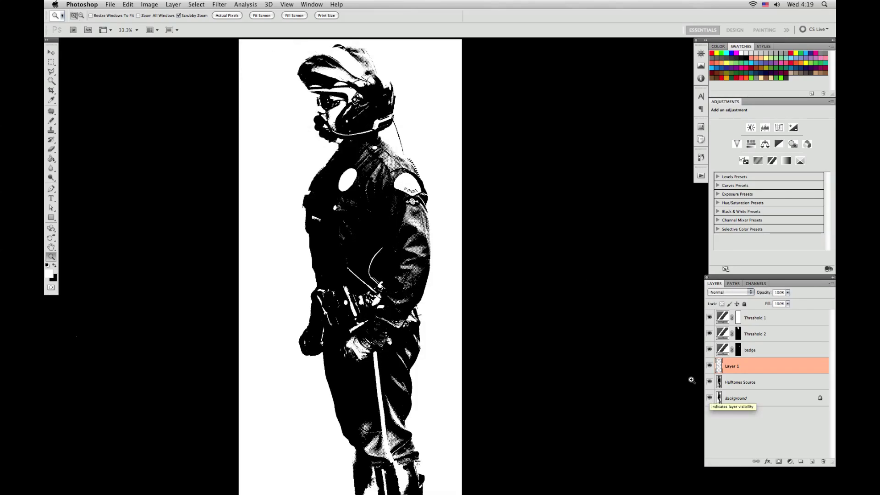
pyautogui.click(361, 126)
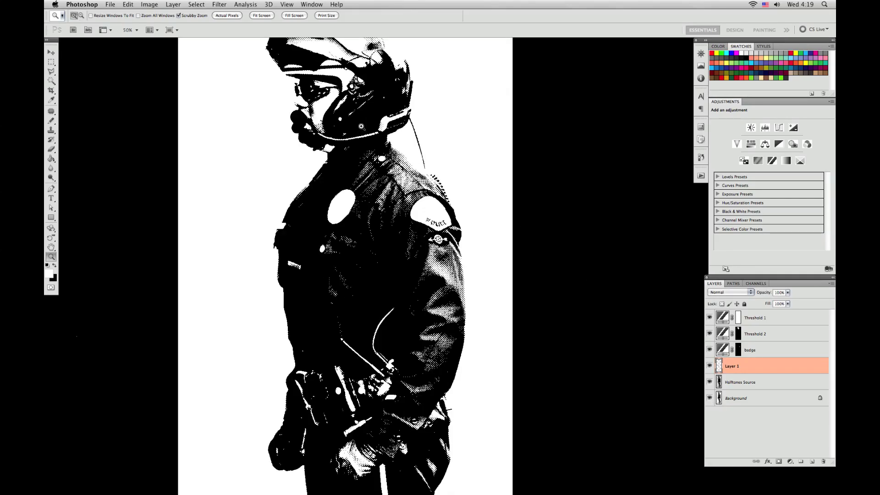
pyautogui.click(361, 126)
pyautogui.click(361, 126)
pyautogui.moveTo(378, 126); pyautogui.dragTo(381, 194)
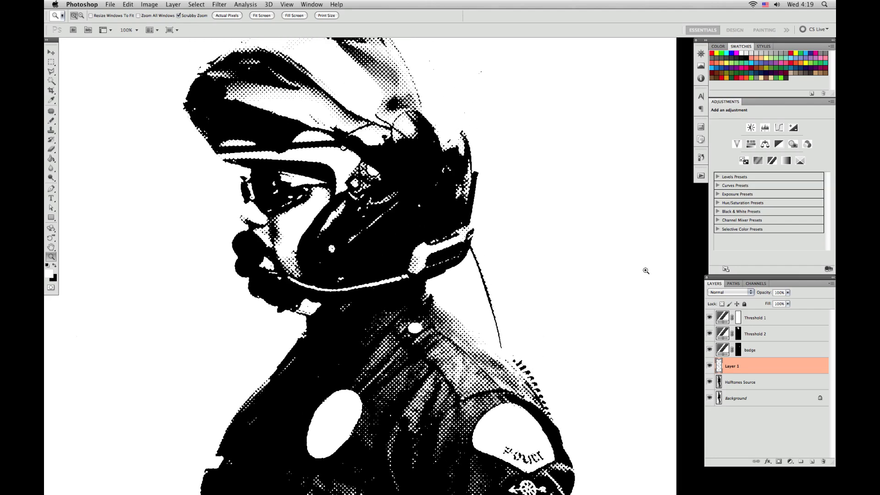
pyautogui.keyDown('alt'); pyautogui.click(708, 398); pyautogui.keyUp('alt')
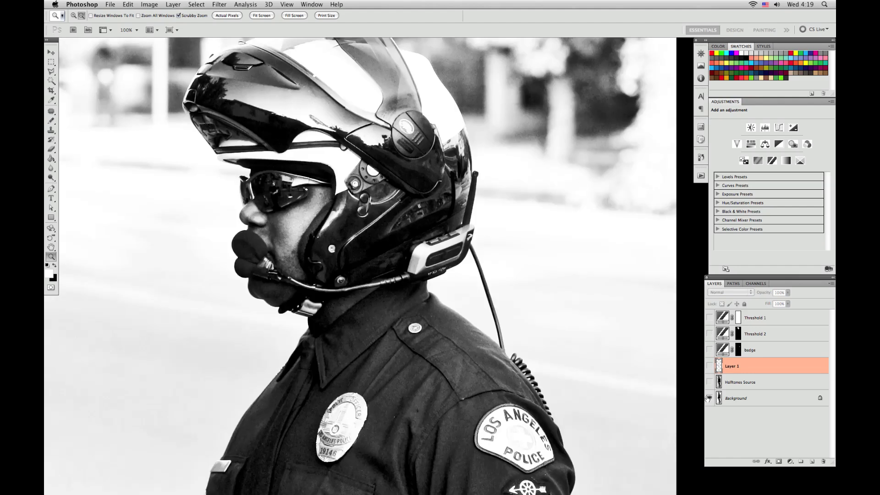
pyautogui.keyDown('alt'); pyautogui.click(708, 397); pyautogui.keyUp('alt')
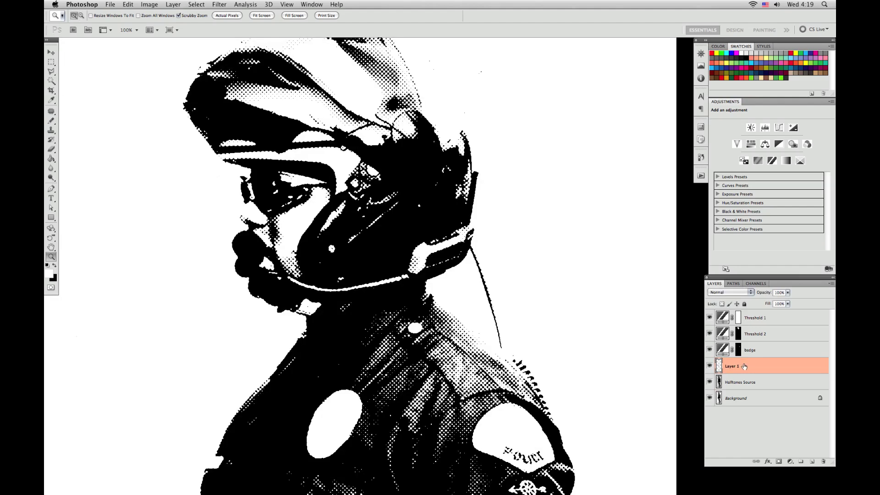
# Step: With a resized black Pencil, paint over the white highlight beside the officer's eye
pyautogui.press('b')
pyautogui.press('x')
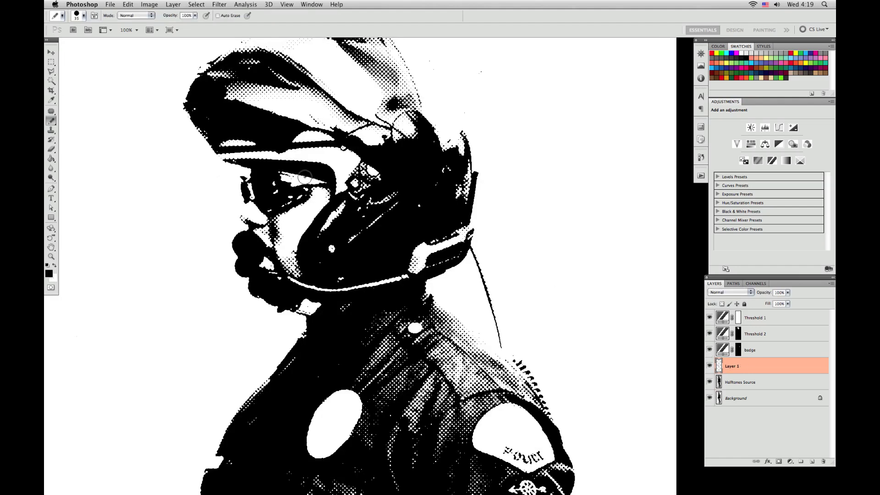
pyautogui.press('[')
pyautogui.press('[')
pyautogui.press(']')
pyautogui.moveTo(305, 180); pyautogui.dragTo(324, 180)
pyautogui.press('z')
pyautogui.keyDown('alt'); pyautogui.click(340, 216); pyautogui.keyUp('alt')
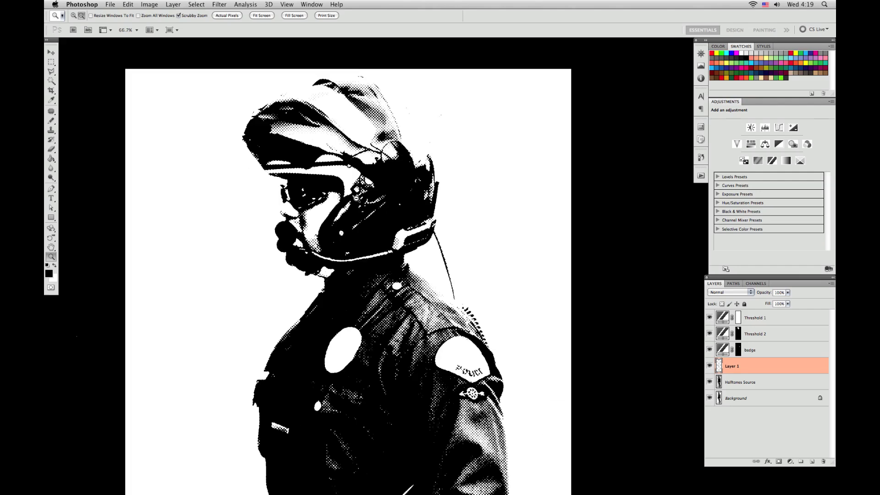
pyautogui.keyDown('alt'); pyautogui.click(340, 216); pyautogui.keyUp('alt')
pyautogui.keyDown('alt'); pyautogui.click(340, 215); pyautogui.keyUp('alt')
pyautogui.moveTo(405, 247)
pyautogui.mouseDown()
pyautogui.moveTo(379, 203)
pyautogui.moveTo(376, 141)
pyautogui.mouseUp()
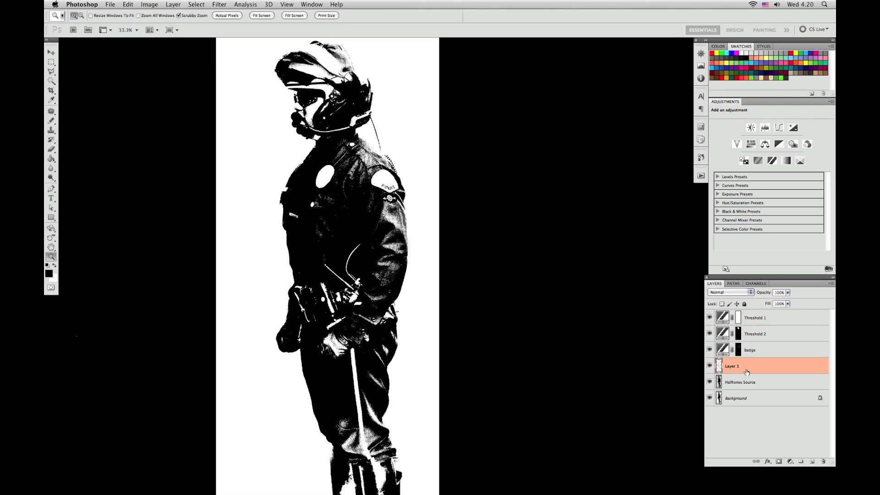
# Step: Select Halftones Source through Threshold 1 and group the five layers as 'cop'
pyautogui.click(780, 320)
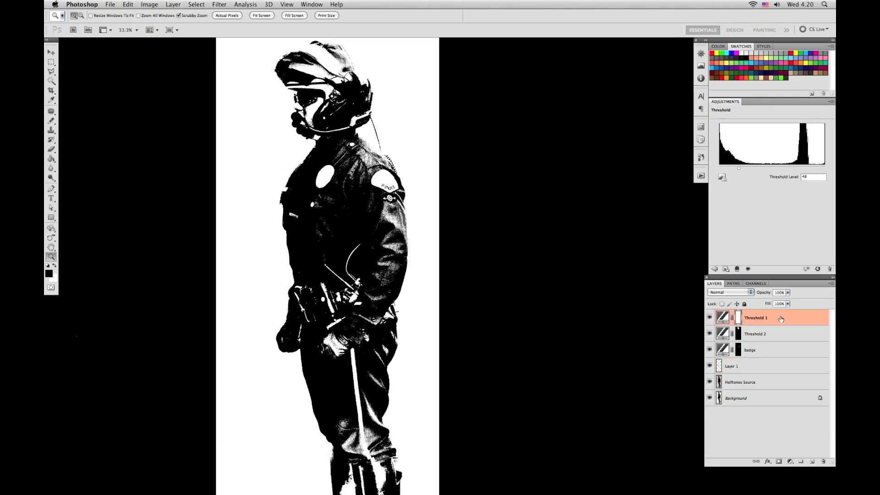
pyautogui.click(759, 384)
pyautogui.keyDown('shift'); pyautogui.click(771, 317); pyautogui.keyUp('shift')
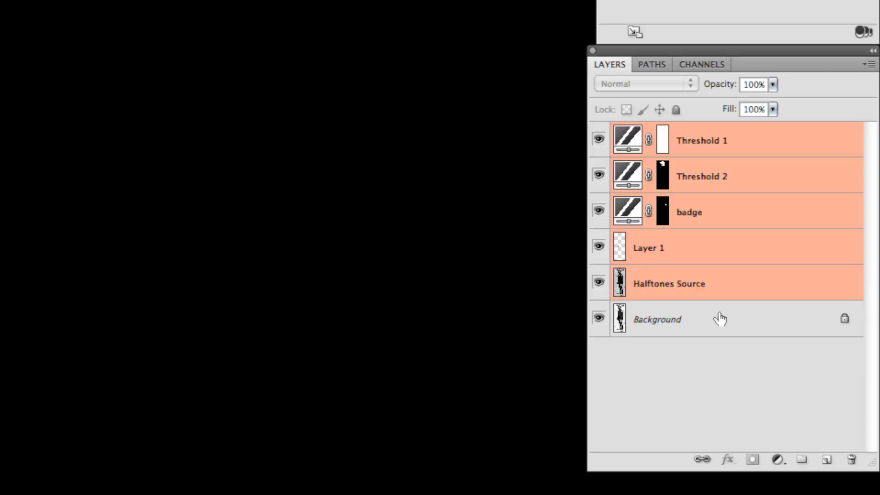
pyautogui.click(737, 292)
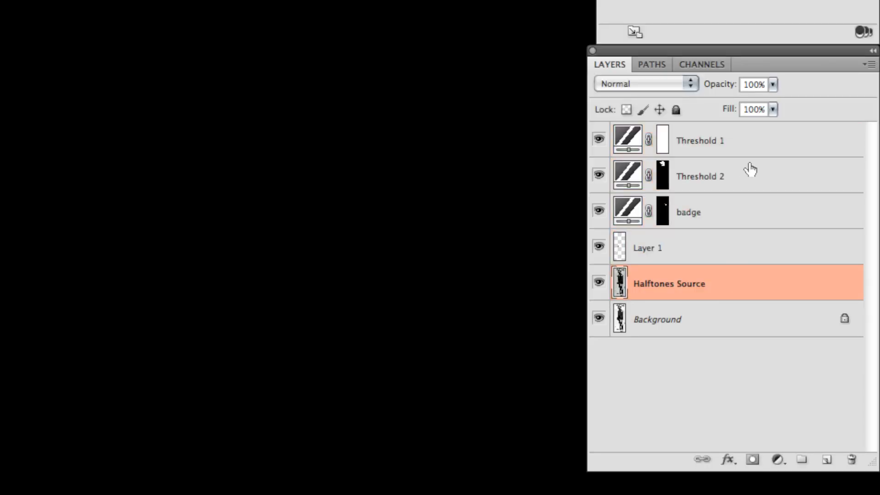
pyautogui.keyDown('shift'); pyautogui.click(760, 153); pyautogui.keyUp('shift')
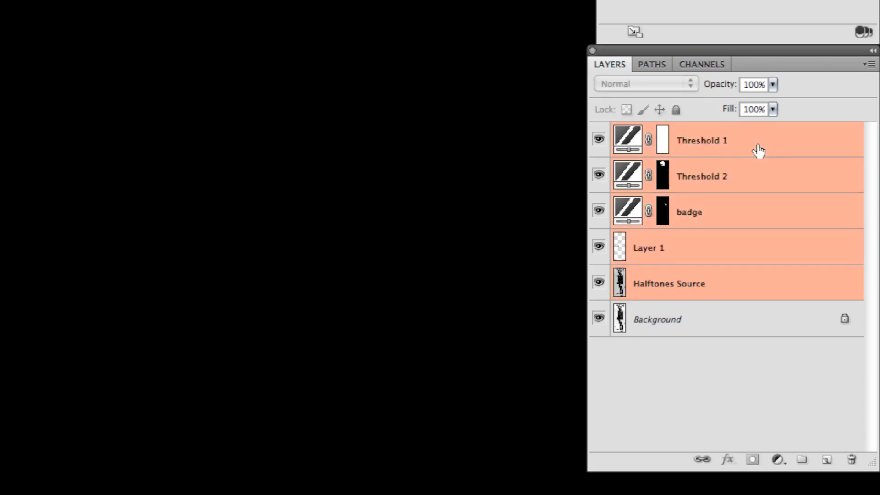
pyautogui.hotkey('ctrl', 'g')
pyautogui.doubleClick(671, 133)
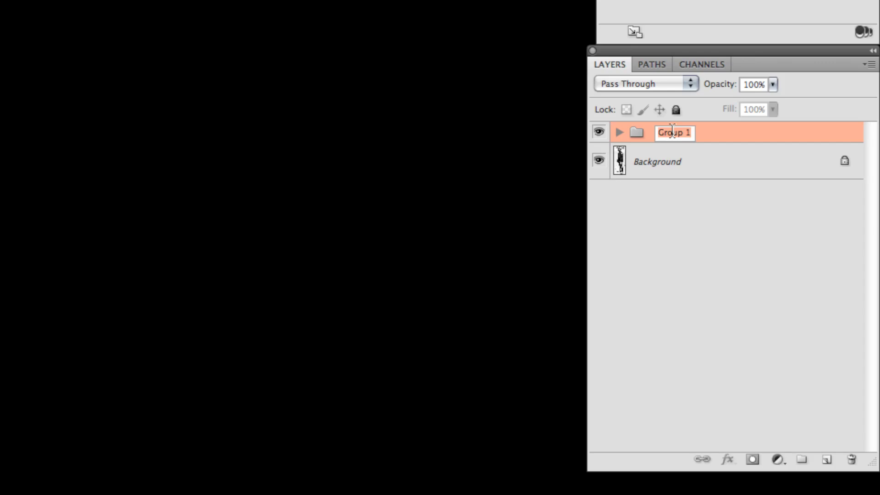
pyautogui.write('cop')
pyautogui.press('Return')
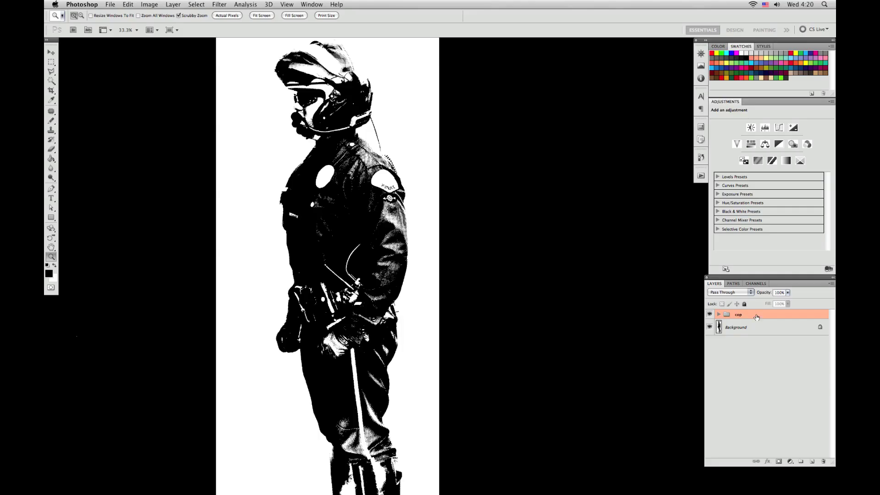
# Step: Add Layer 2 on top and stamp all visible layers into it with Cmd+Opt+Shift+E
pyautogui.click(811, 462)
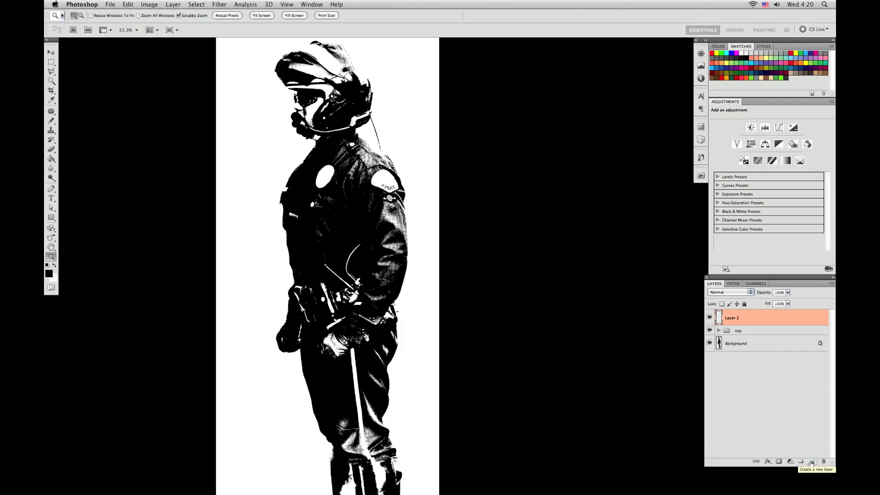
pyautogui.press('super+alt+shift+e')
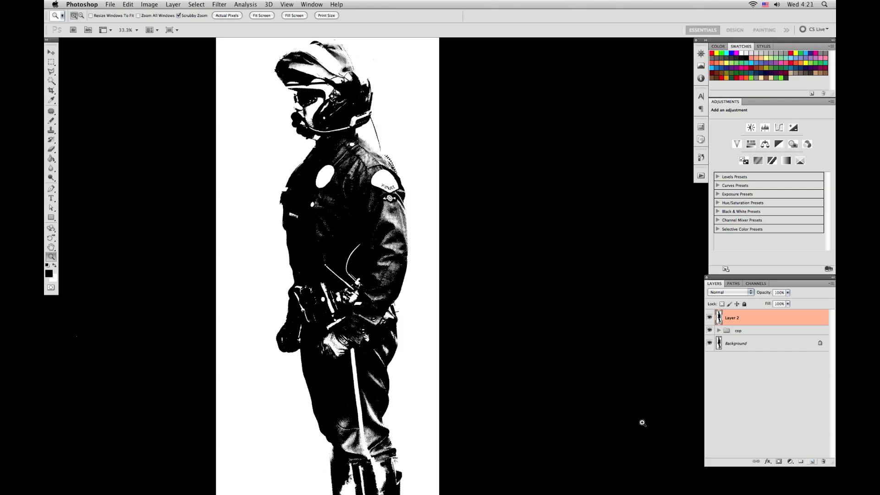
pyautogui.moveTo(329, 105); pyautogui.dragTo(331, 105)
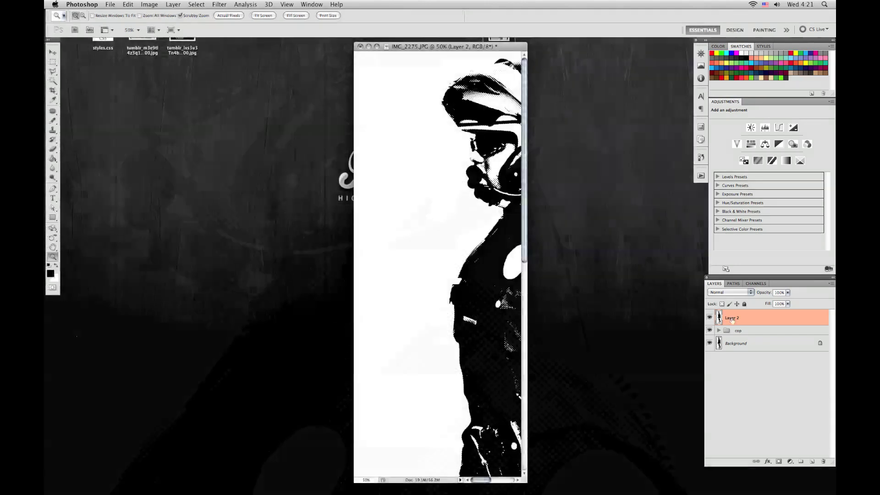
# Step: Create a new 1920 × 1080 px HD document named 'police'
pyautogui.press('super+n')
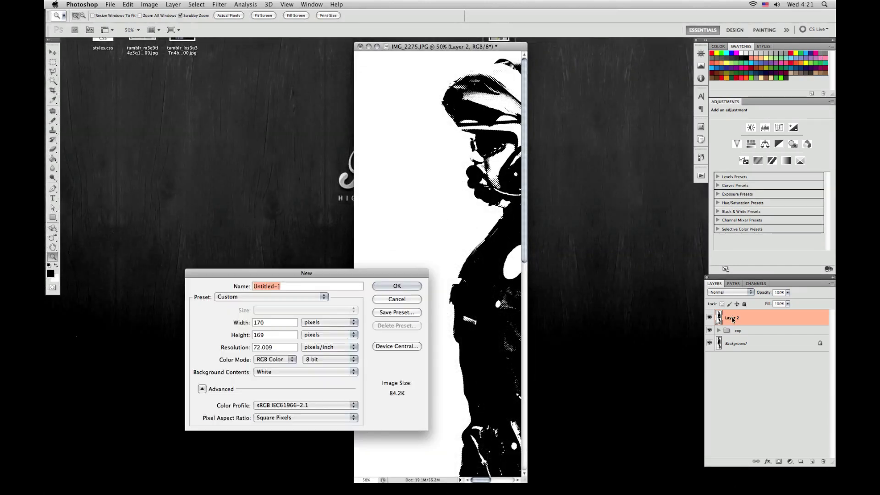
pyautogui.click(323, 297)
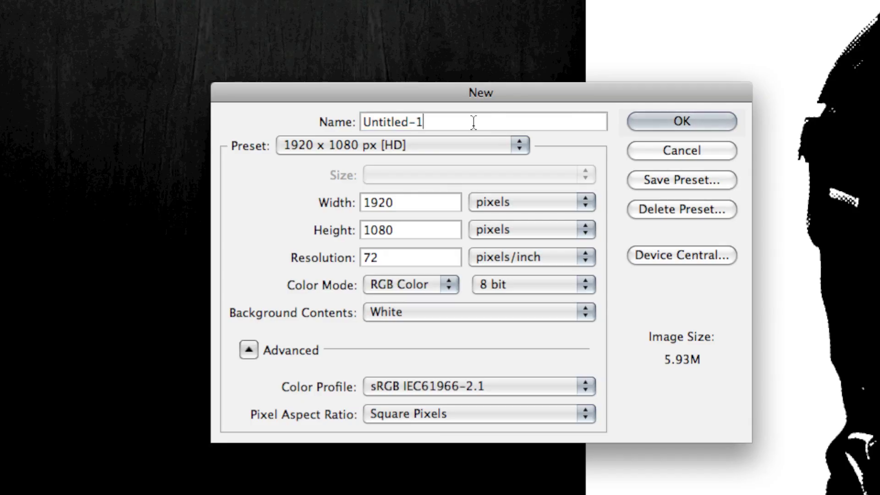
pyautogui.tripleClick(473, 122)
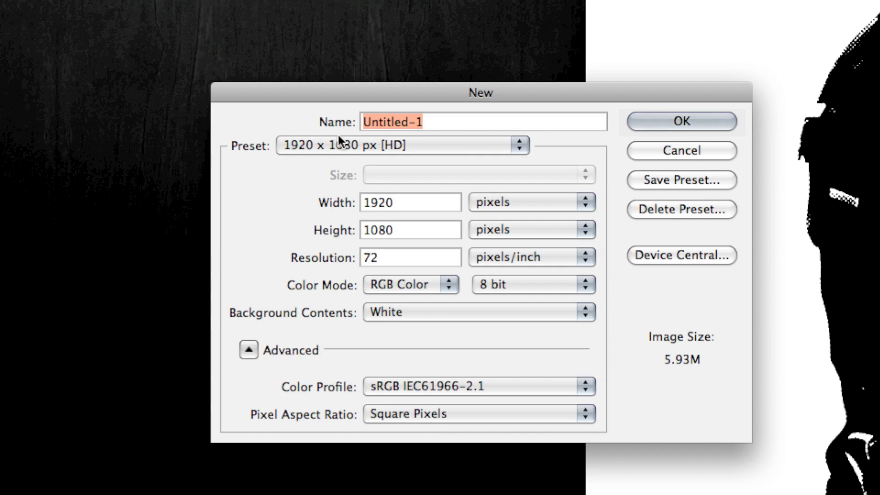
pyautogui.write('pol')
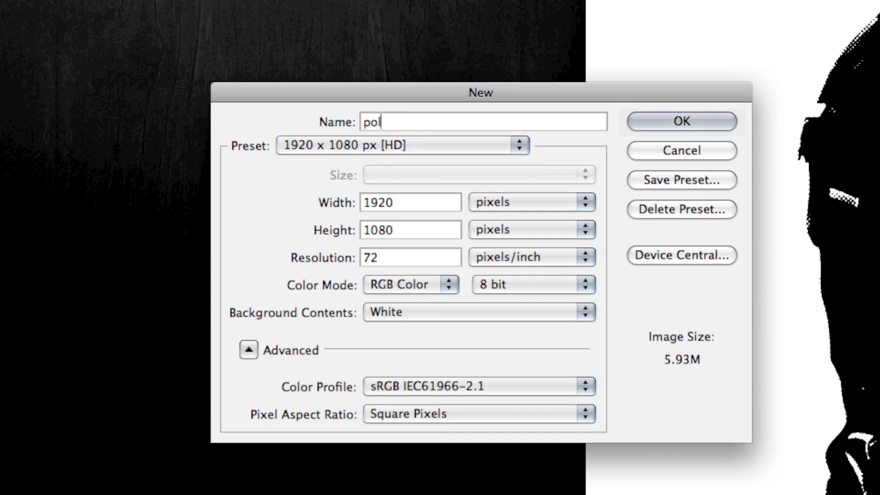
pyautogui.write('ice')
pyautogui.press('Return')
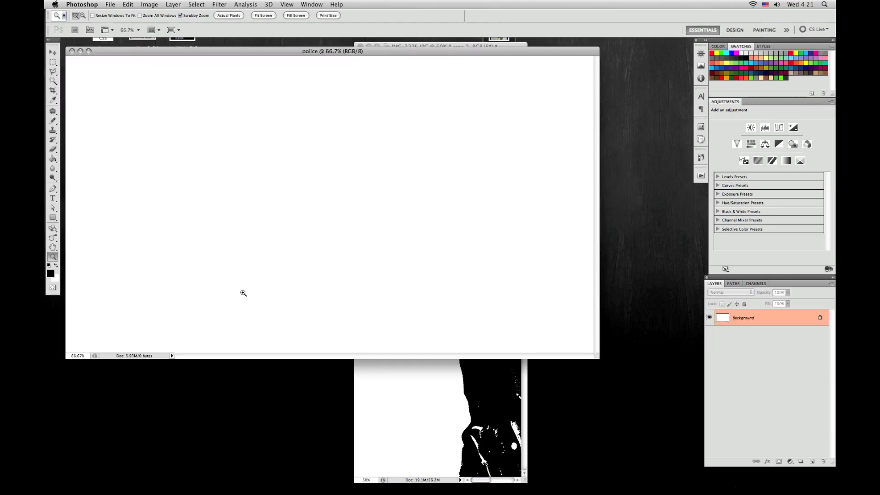
# Step: Drag the merged Layer 2 from IMG_2275.JPG into the police document
pyautogui.click(437, 384)
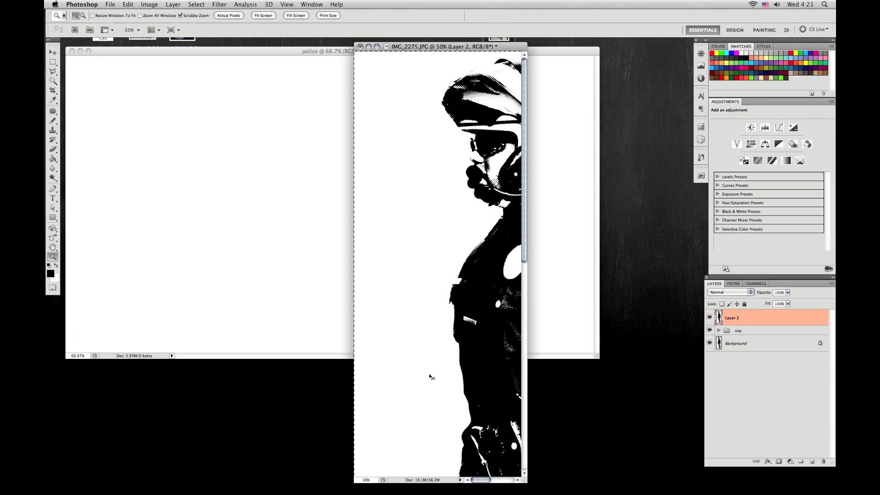
pyautogui.moveTo(748, 317); pyautogui.dragTo(306, 235)
pyautogui.press('f')
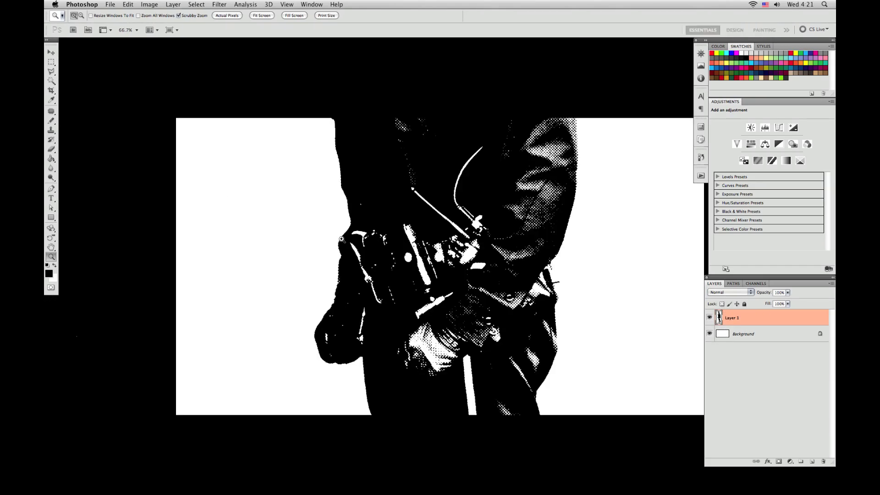
pyautogui.hotkey('ctrl', '-')
pyautogui.hotkey('ctrl', '-')
pyautogui.hotkey('ctrl', '-')
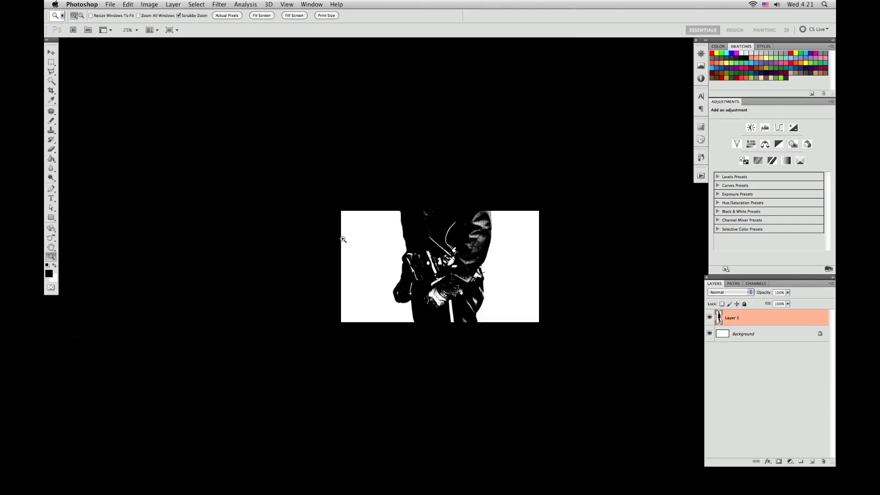
# Step: Scale the officer to about 26% so he stands full height in the canvas
pyautogui.hotkey('ctrl', 't')
pyautogui.moveTo(344, 66); pyautogui.dragTo(408, 207)
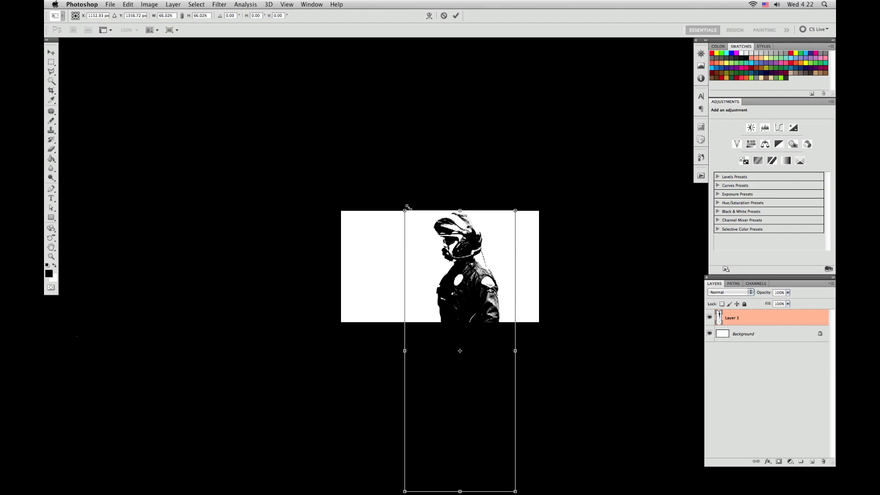
pyautogui.moveTo(513, 488); pyautogui.dragTo(398, 229)
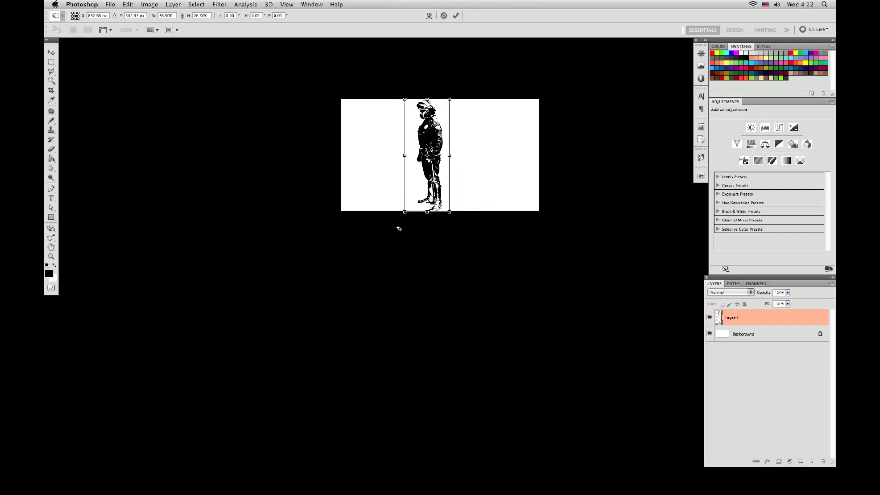
pyautogui.press('super+plus')
pyautogui.press('super+plus')
pyautogui.scroll(10, 448, 275)
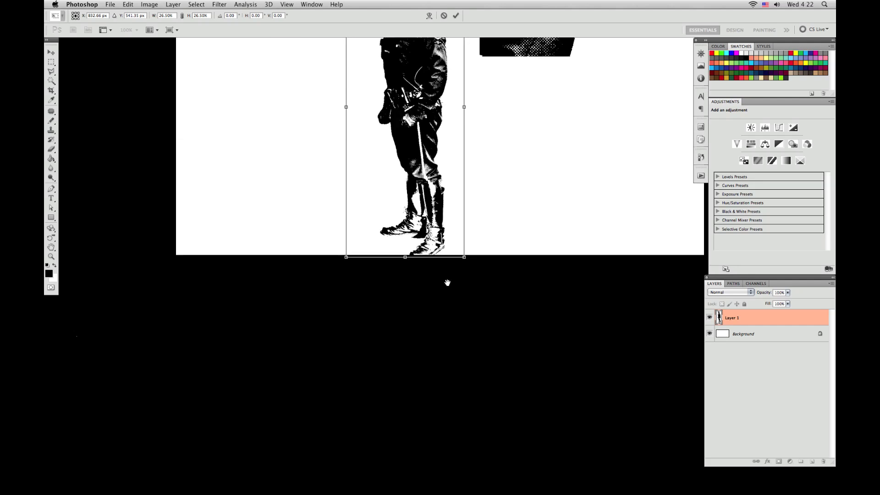
pyautogui.scroll(1, 445, 283)
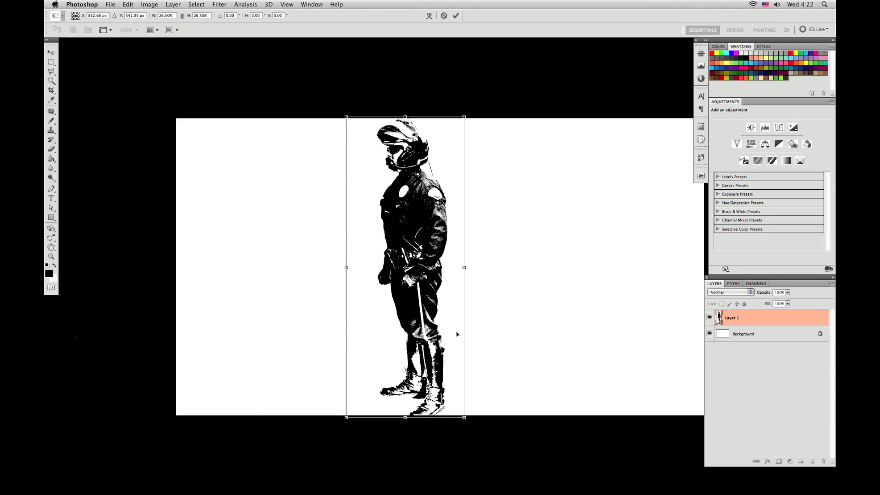
pyautogui.moveTo(463, 417); pyautogui.dragTo(464, 416)
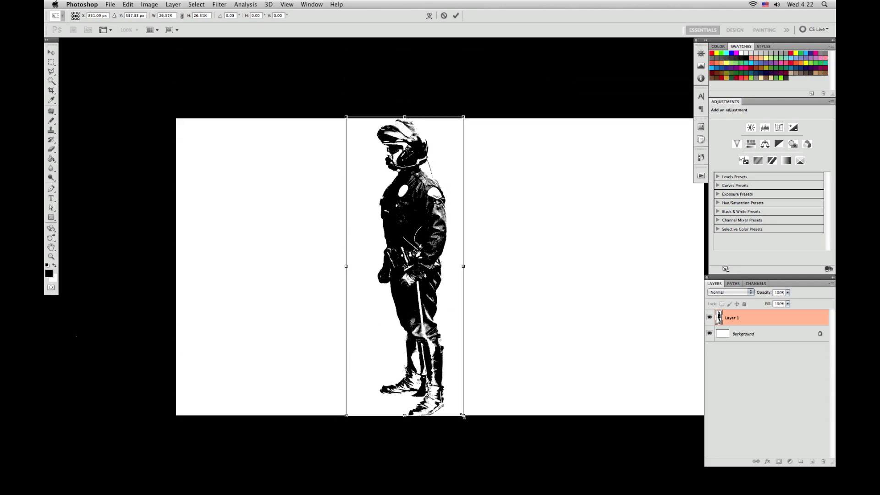
pyautogui.press('Return')
# Step: Minimize the original photo window and enlarge the police document window
pyautogui.press('z')
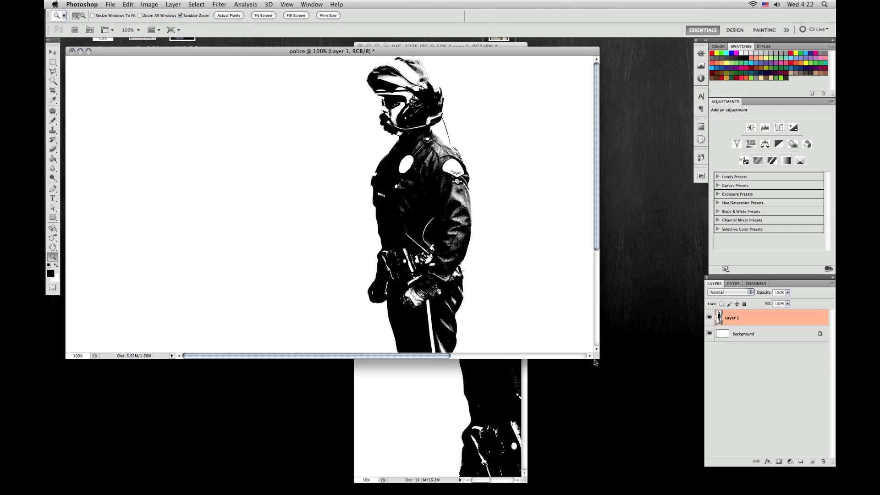
pyautogui.click(492, 397)
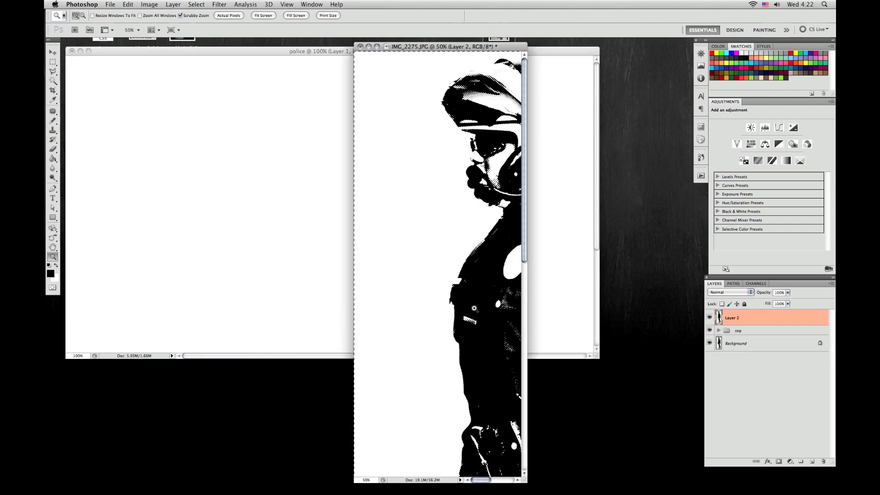
pyautogui.click(368, 49)
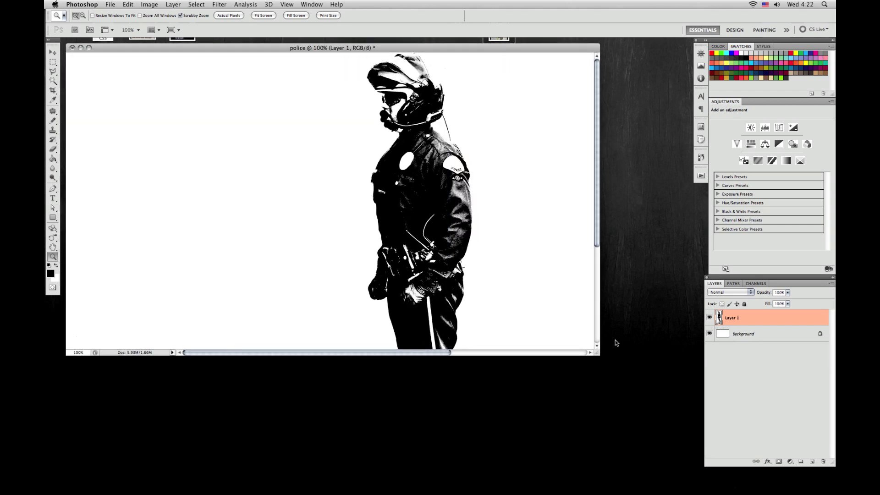
pyautogui.moveTo(597, 354); pyautogui.dragTo(809, 486)
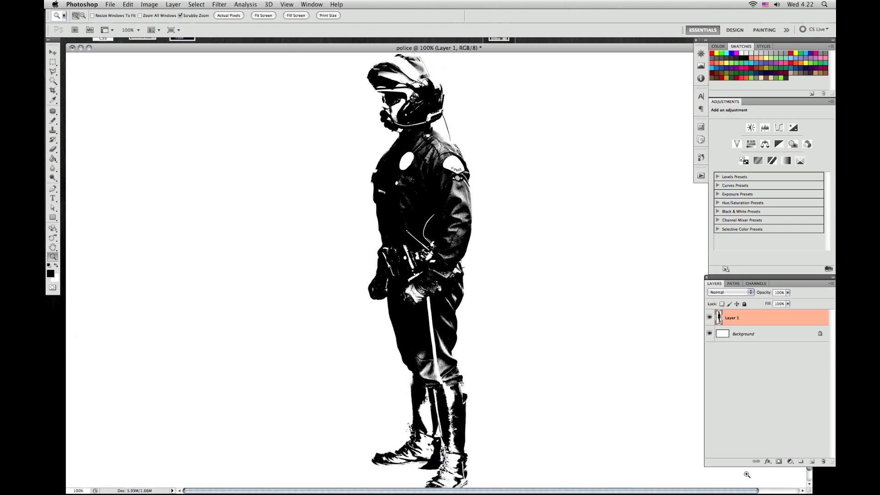
# Step: Duplicate the officer, move the copy left and flip it horizontally to face the original
pyautogui.press('f')
pyautogui.press('v')
pyautogui.moveTo(756, 317); pyautogui.dragTo(812, 460)
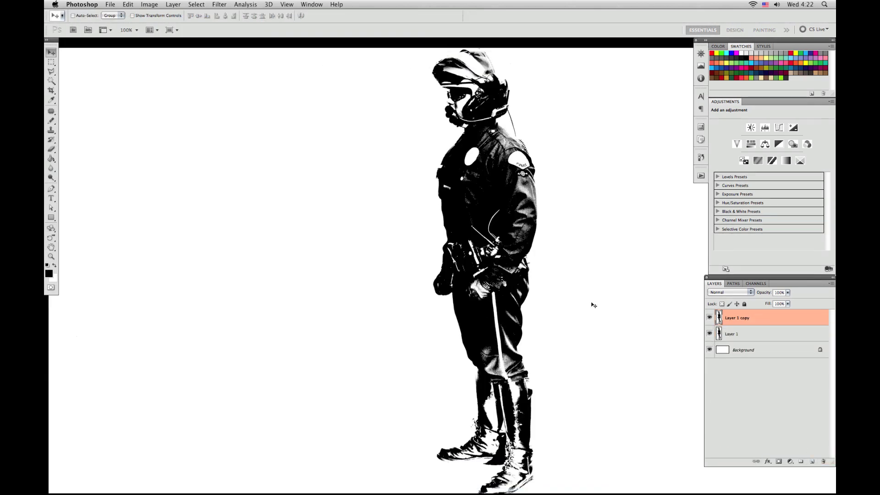
pyautogui.moveTo(521, 281); pyautogui.dragTo(372, 280)
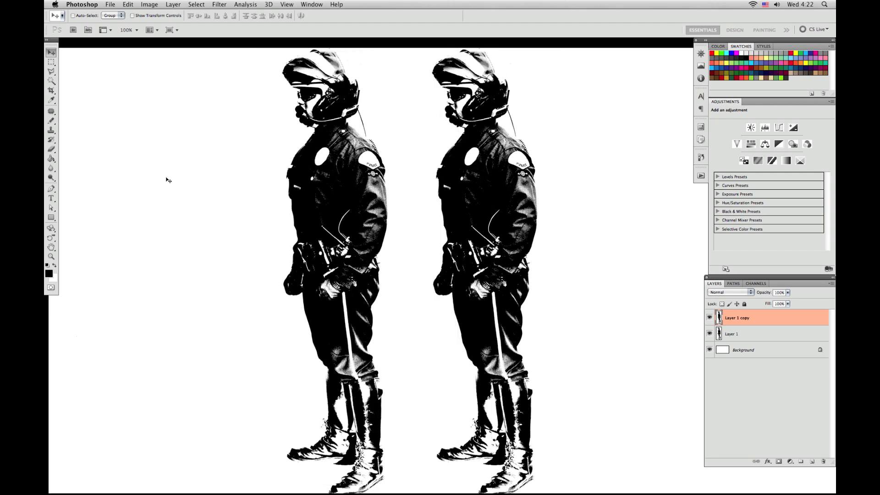
pyautogui.click(128, 4)
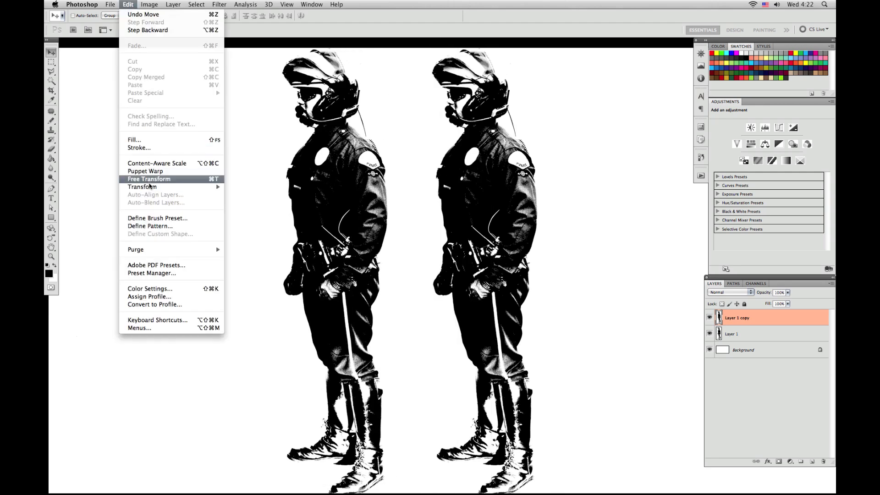
pyautogui.moveTo(149, 186)
pyautogui.click(271, 289)
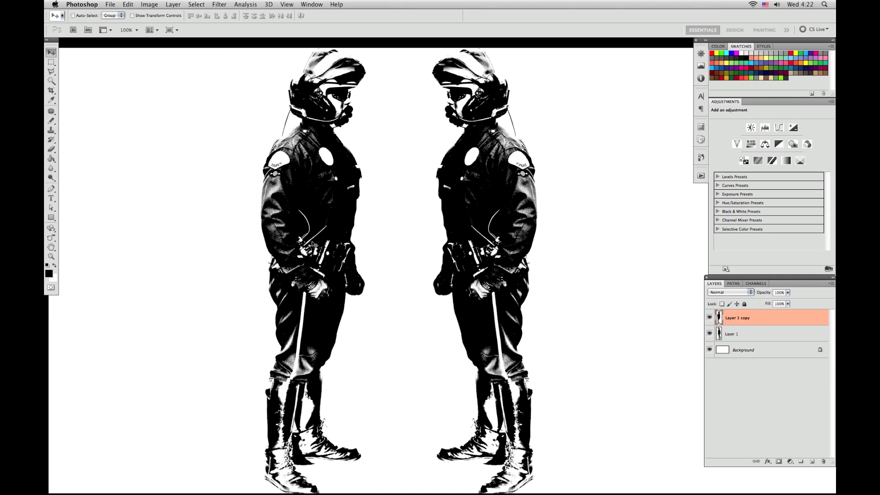
pyautogui.moveTo(318, 235); pyautogui.dragTo(324, 233)
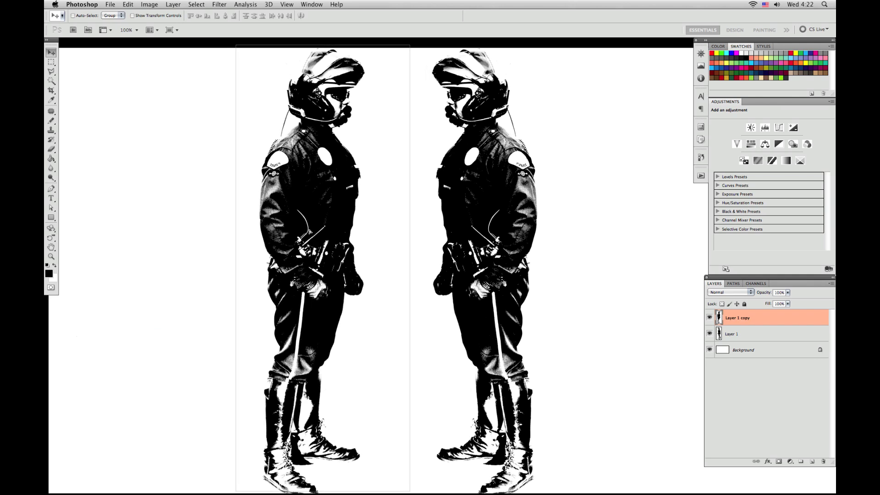
pyautogui.moveTo(310, 231); pyautogui.dragTo(310, 233)
# Step: Duplicate the flipped officer and move the new copy further left
pyautogui.moveTo(420, 255); pyautogui.dragTo(512, 253)
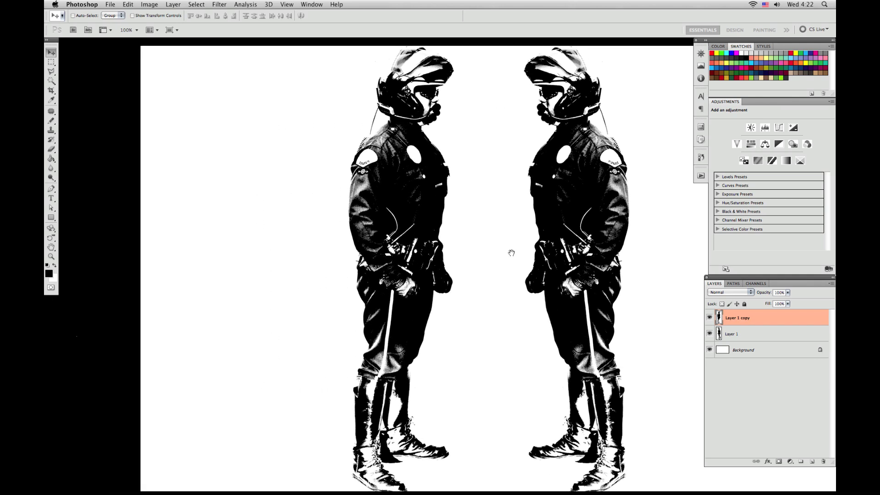
pyautogui.hotkey('ctrl', 'j')
pyautogui.moveTo(424, 240); pyautogui.dragTo(321, 241)
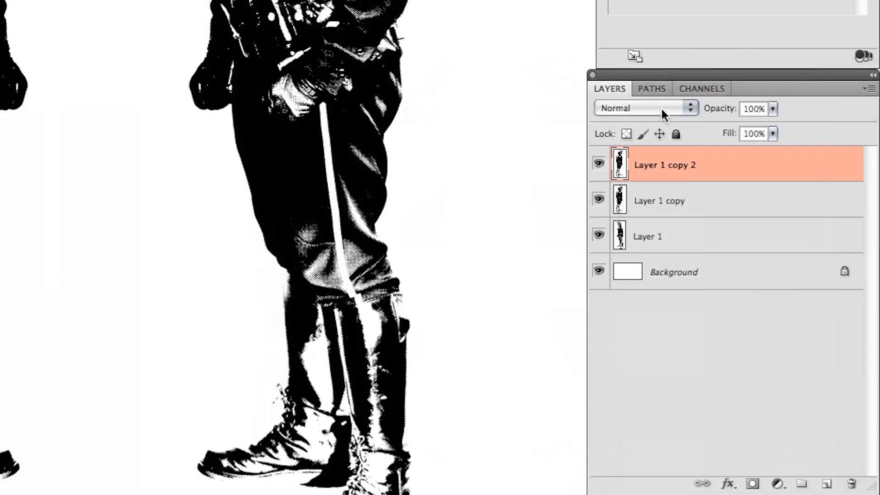
# Step: Set Layer 1 copy 2 to Multiply, then Alt-drag it left to create Layer 1 copy 3
pyautogui.click(650, 107)
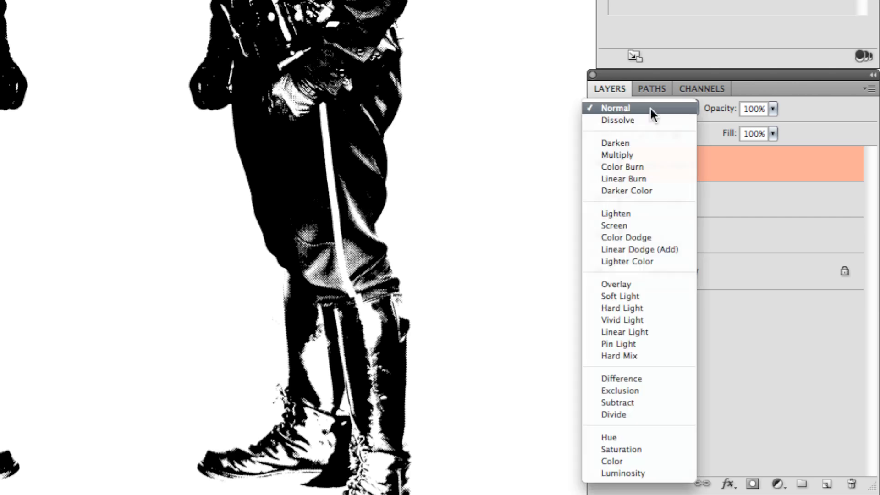
pyautogui.click(656, 154)
pyautogui.moveTo(334, 211); pyautogui.dragTo(209, 212)
# Step: Select the three left-hand officer copies and move them about 60 px right
pyautogui.keyDown('shift'); pyautogui.click(756, 349); pyautogui.keyUp('shift')
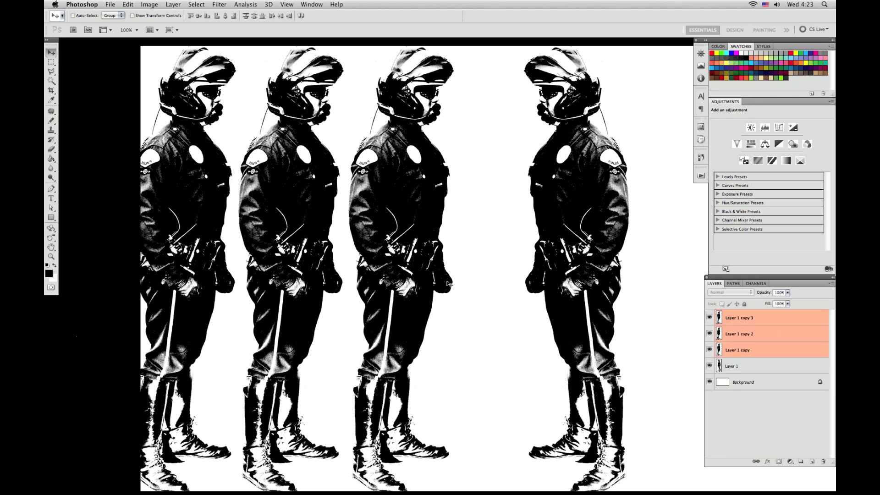
pyautogui.moveTo(417, 276); pyautogui.dragTo(442, 275)
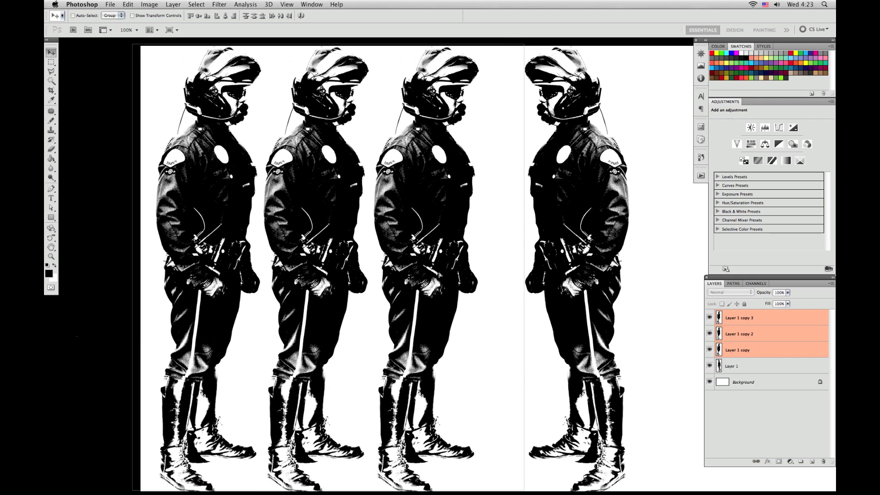
pyautogui.hscroll(10, 441, 274)
# Step: Group Layer 1 copy through copy 3 as 'left police', then duplicate Layer 1
pyautogui.click(733, 365)
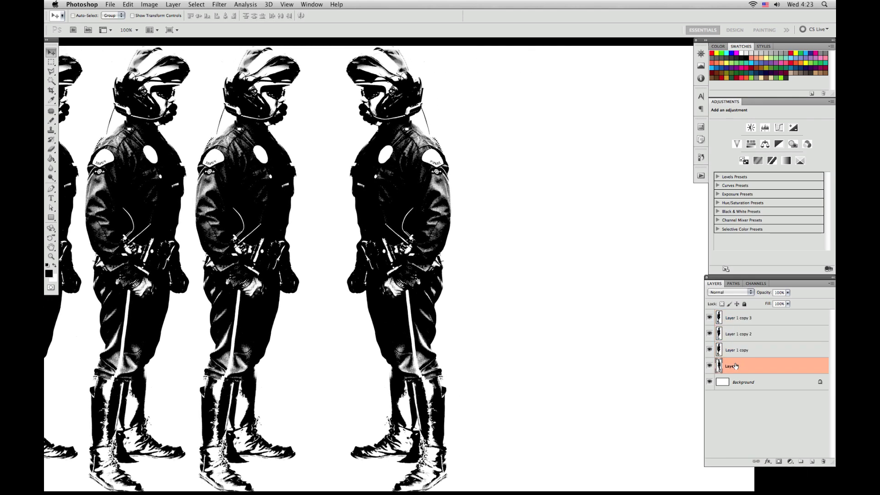
pyautogui.click(744, 350)
pyautogui.keyDown('shift'); pyautogui.click(751, 323); pyautogui.keyUp('shift')
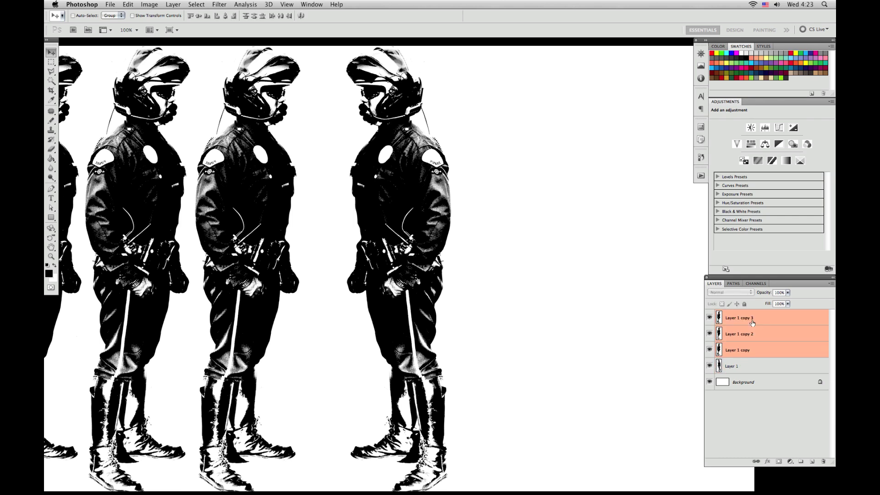
pyautogui.press('super+g')
pyautogui.press('i')
pyautogui.doubleClick(742, 317)
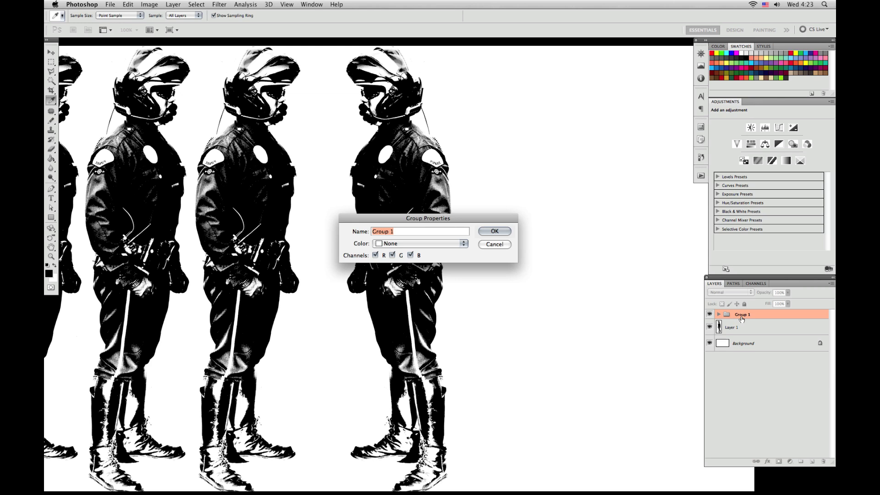
pyautogui.press('BackSpace')
pyautogui.press('Return')
pyautogui.press('v')
pyautogui.click(731, 327)
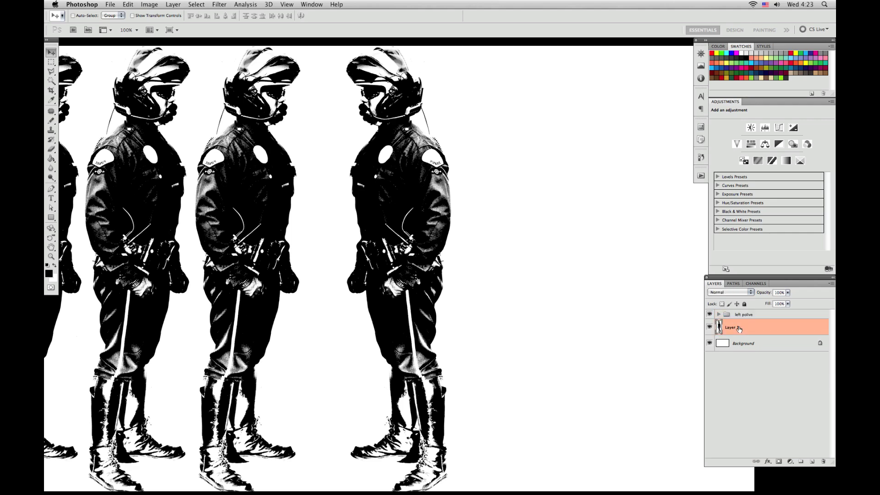
pyautogui.hotkey('ctrl', 'j')
# Step: Set the new officer copy to Multiply and move it to the right side of the row
pyautogui.moveTo(343, 184); pyautogui.dragTo(417, 185)
pyautogui.click(728, 294)
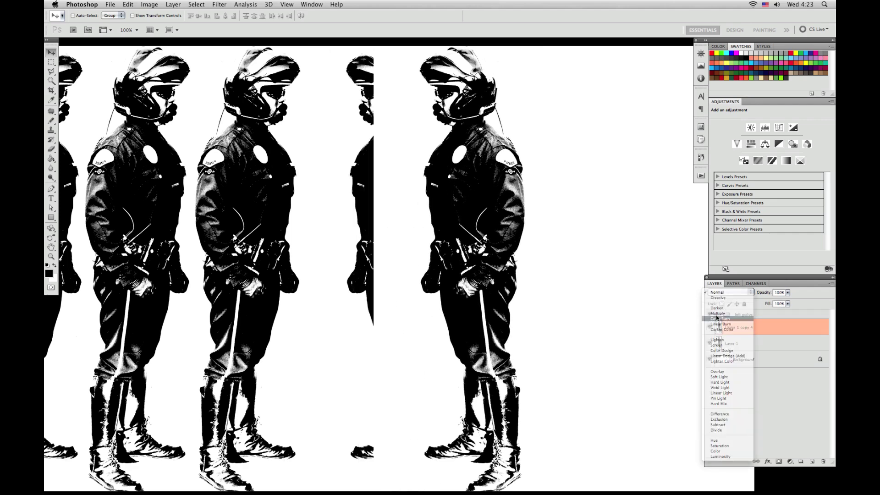
pyautogui.click(732, 320)
pyautogui.click(733, 294)
pyautogui.click(717, 286)
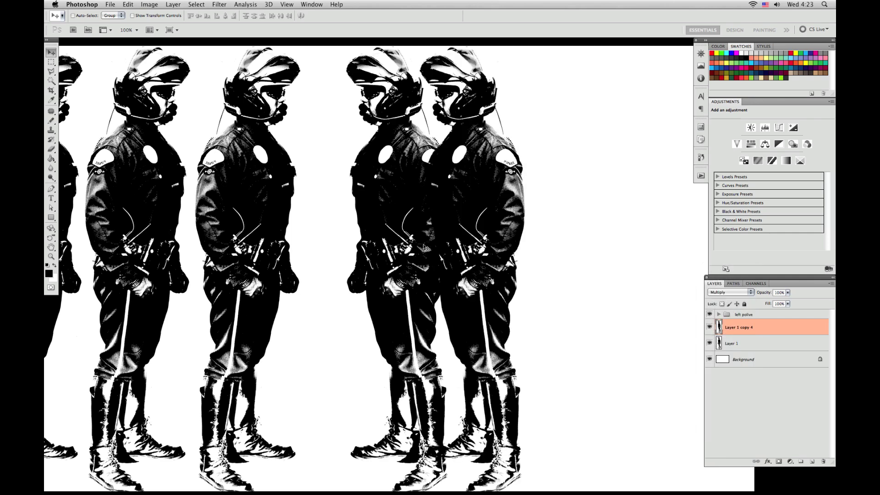
pyautogui.moveTo(403, 248); pyautogui.dragTo(587, 251)
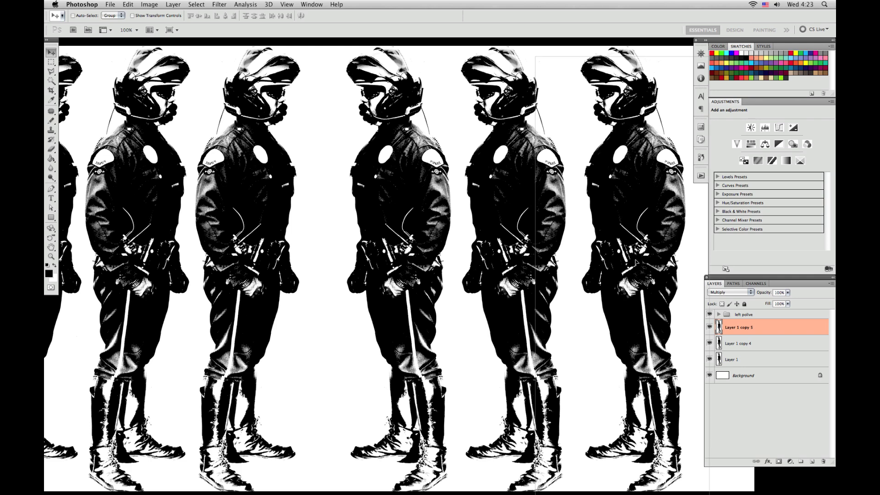
pyautogui.moveTo(603, 313); pyautogui.dragTo(625, 312)
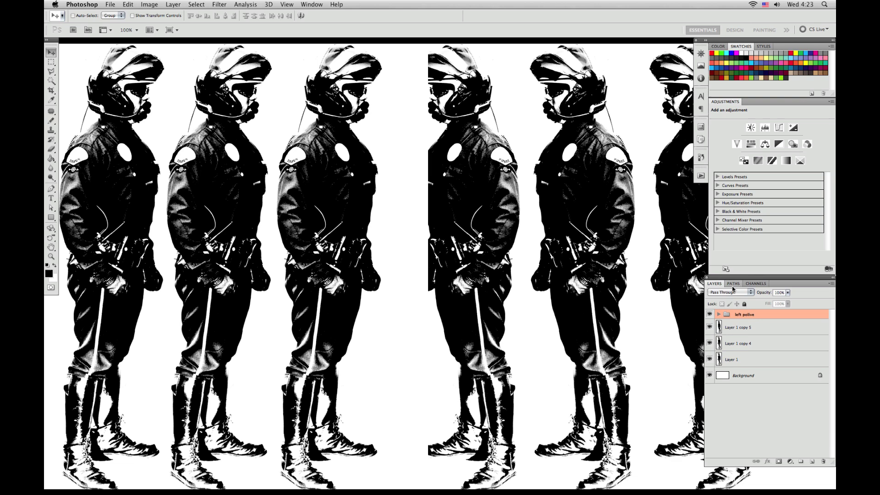
# Step: Set the left polive group to Multiply and shift the three right-hand figures left
pyautogui.click(733, 292)
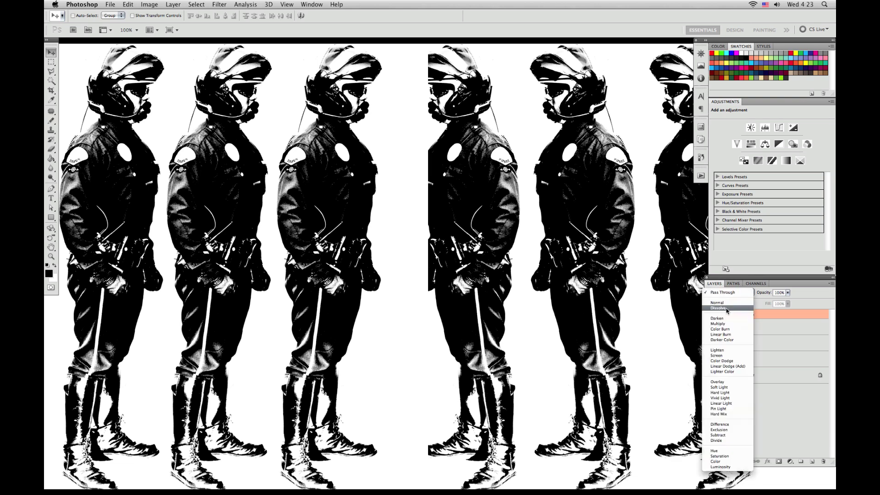
pyautogui.click(725, 323)
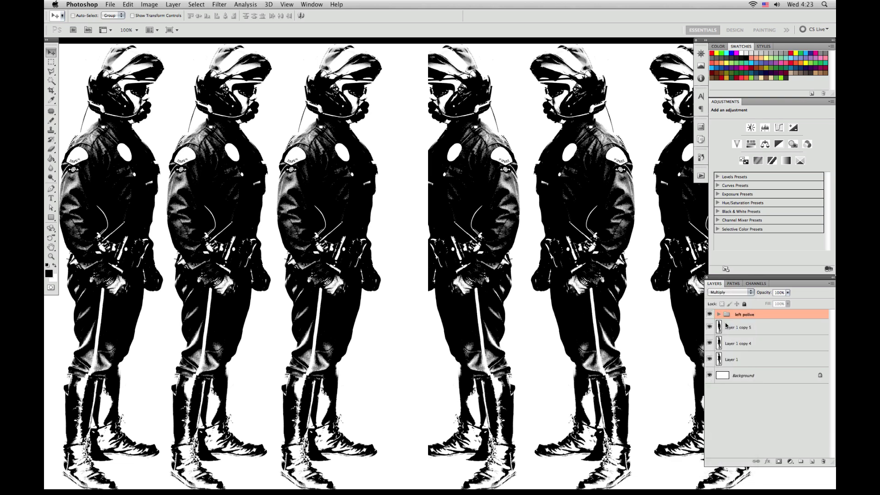
pyautogui.click(742, 330)
pyautogui.keyDown('shift'); pyautogui.click(733, 359); pyautogui.keyUp('shift')
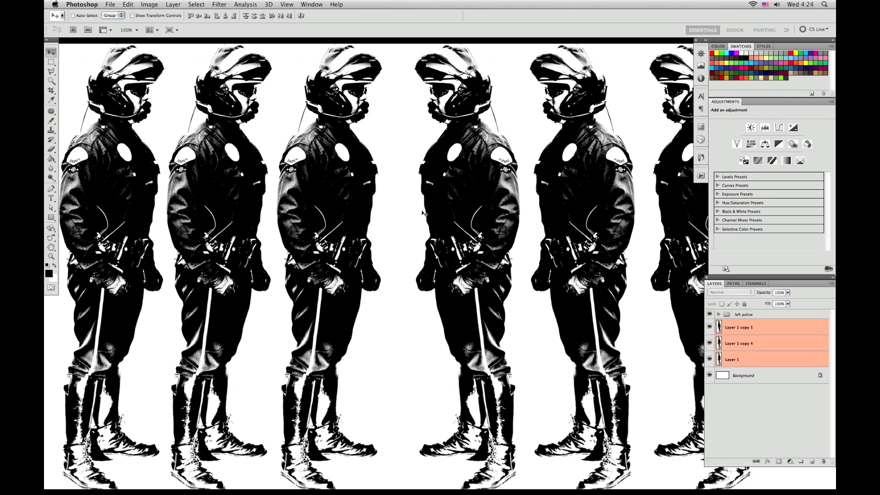
pyautogui.moveTo(452, 214); pyautogui.dragTo(431, 213)
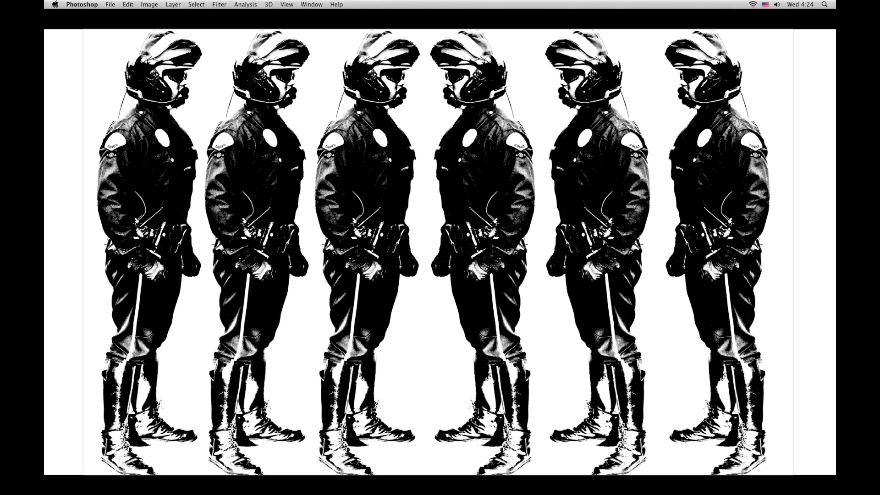
pyautogui.press('Right')
# Step: Leave full-screen view and open super-strings-photocopy-art-1.jpg from the desktop in Photoshop
pyautogui.press('Tab')
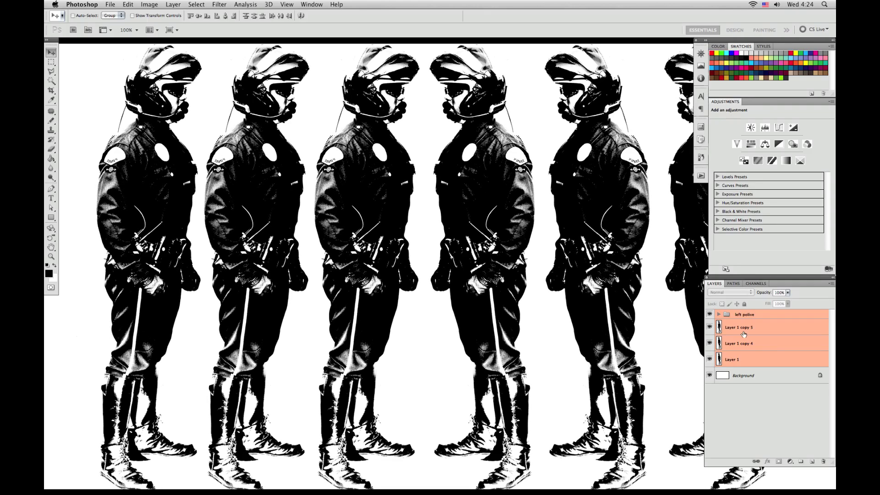
pyautogui.press('Tab')
pyautogui.press('f')
pyautogui.press('f')
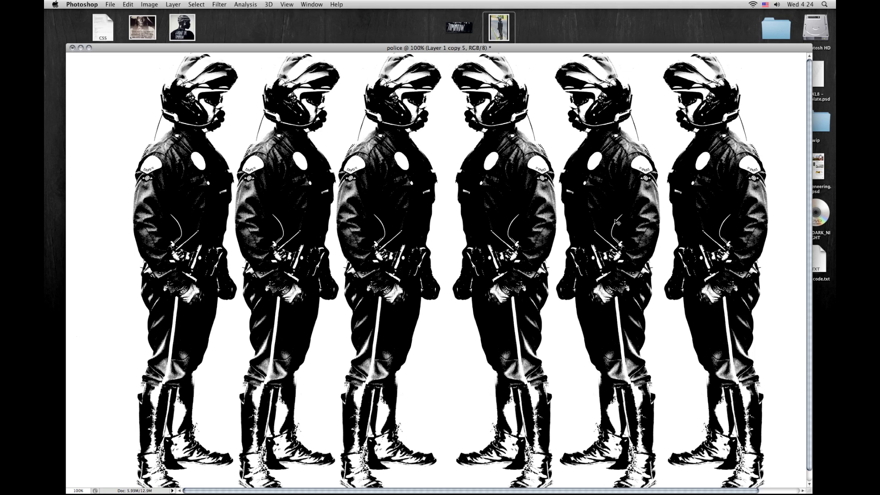
pyautogui.moveTo(463, 49); pyautogui.dragTo(465, 119)
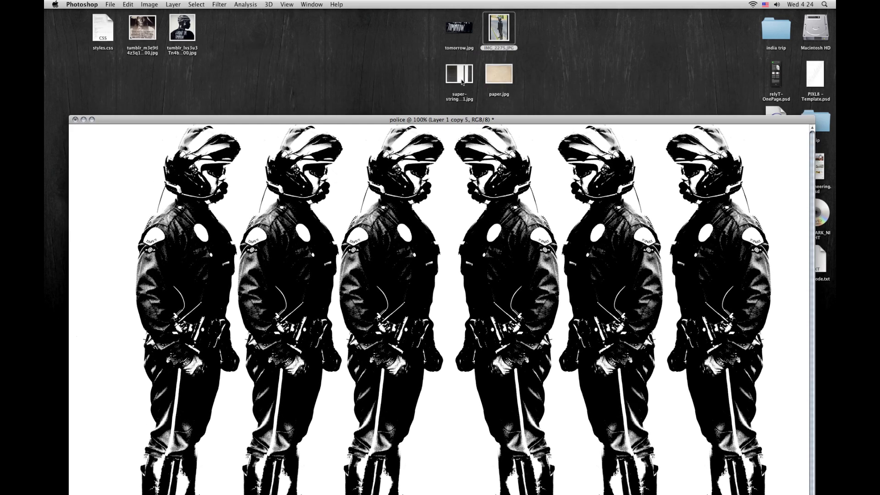
pyautogui.click(462, 73)
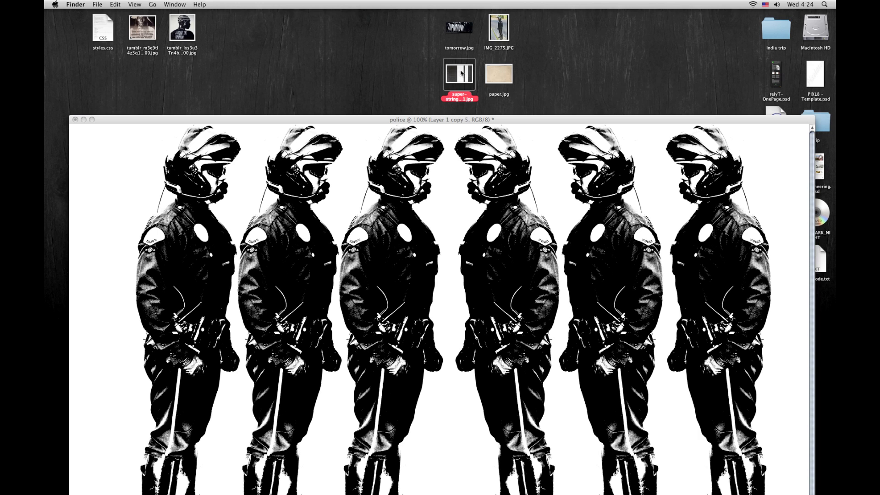
pyautogui.moveTo(461, 72); pyautogui.dragTo(55, 147)
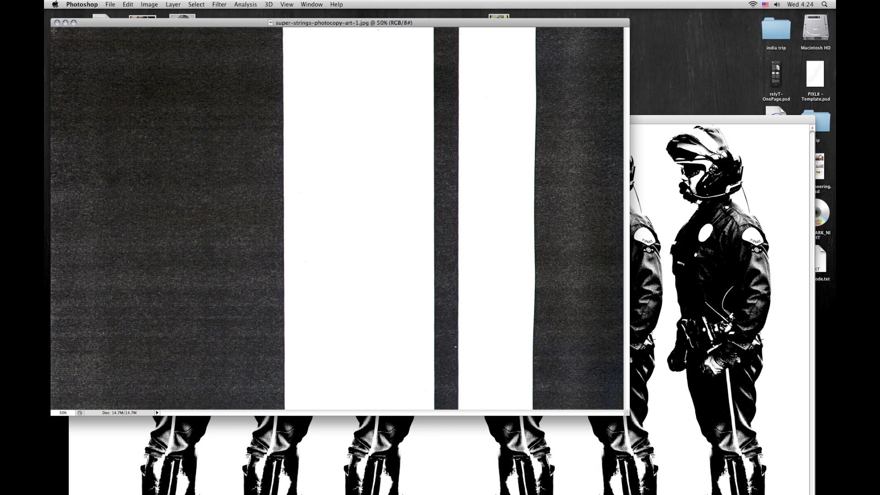
# Step: Marquee the texture's dark left strip and return to the police document
pyautogui.moveTo(53, 28); pyautogui.dragTo(281, 413)
pyautogui.click(454, 486)
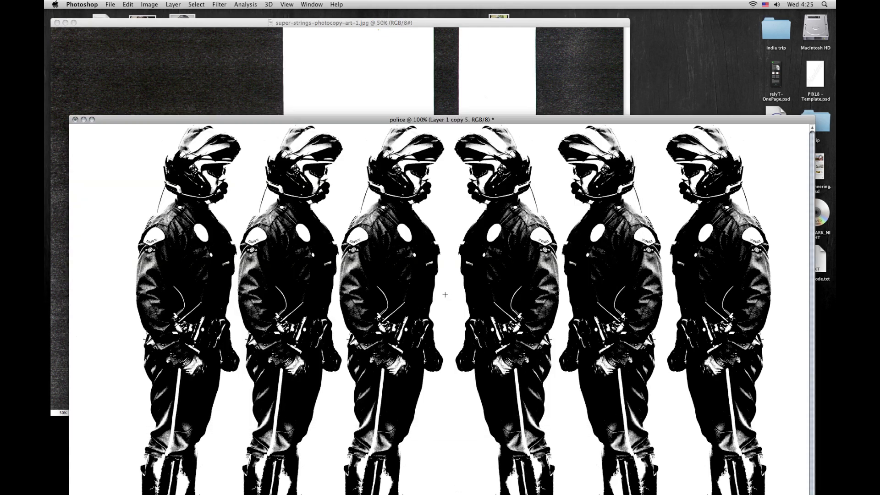
pyautogui.moveTo(533, 119); pyautogui.dragTo(519, 72)
# Step: Group the right-hand figures as 'right wing' and rename the left group 'left wing'
pyautogui.press('Tab')
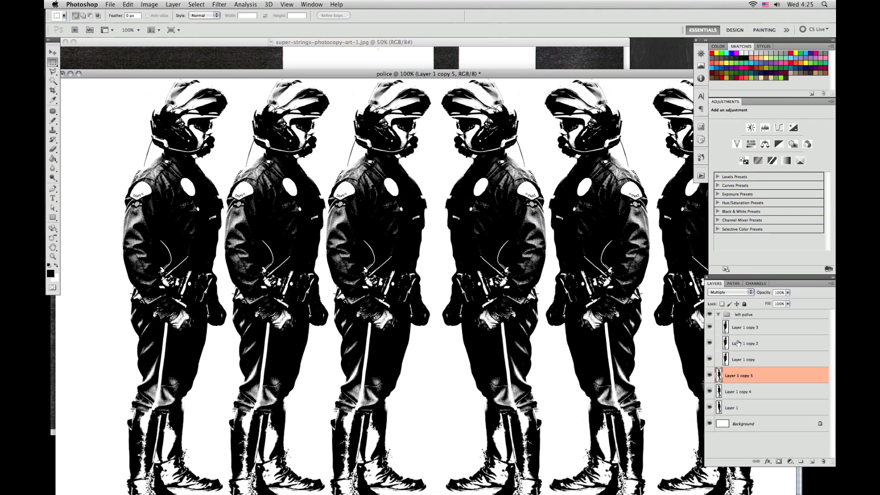
pyautogui.keyDown('shift'); pyautogui.click(757, 411); pyautogui.keyUp('shift')
pyautogui.press('super+g')
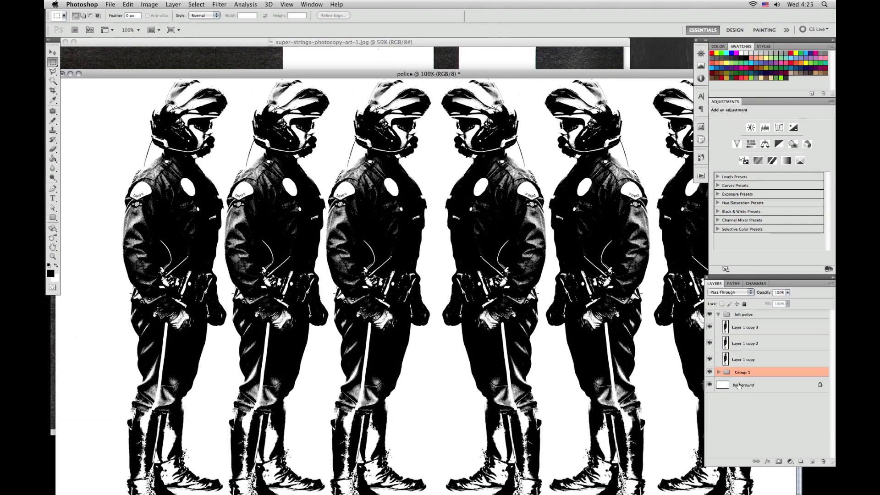
pyautogui.doubleClick(740, 372)
pyautogui.write('right wing')
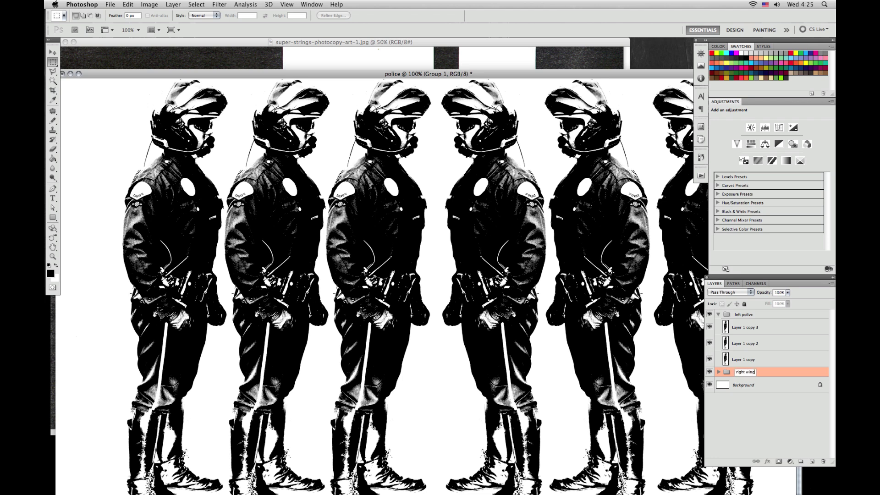
pyautogui.press('Return')
pyautogui.doubleClick(739, 314)
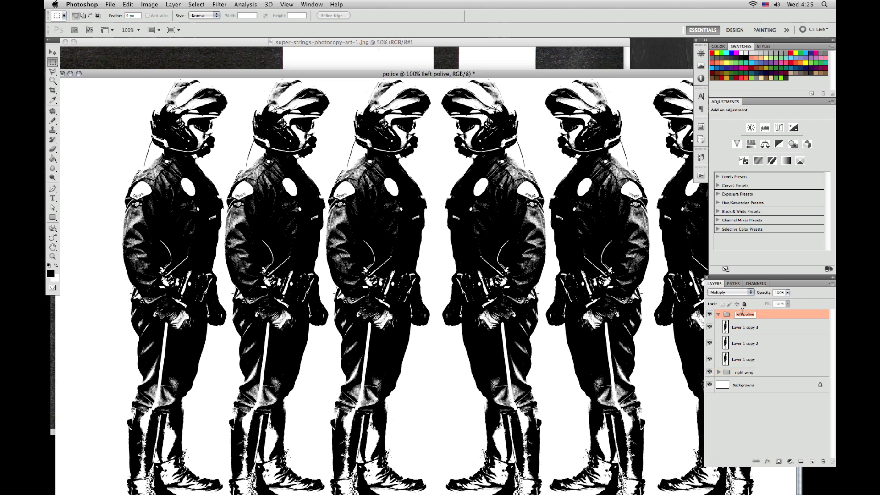
pyautogui.write('left wing')
pyautogui.press('Return')
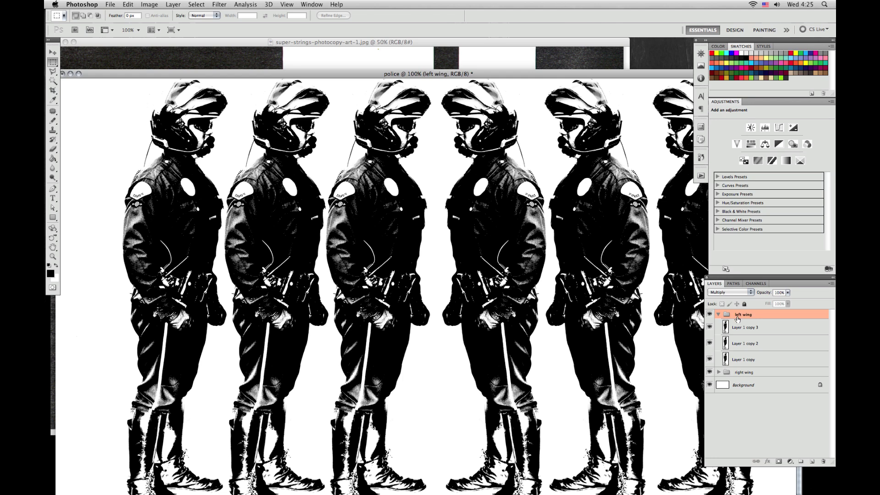
pyautogui.click(718, 314)
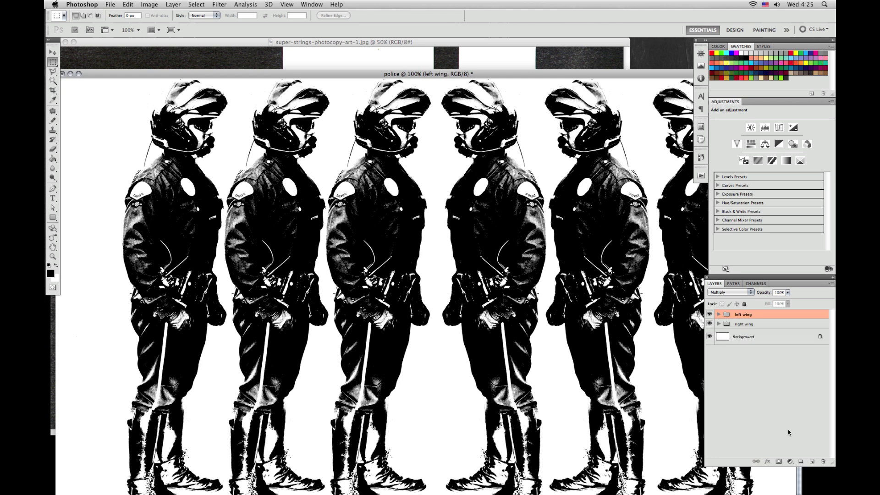
# Step: Paste the photocopy texture as a new layer and rotate it 90 degrees
pyautogui.press('super+v')
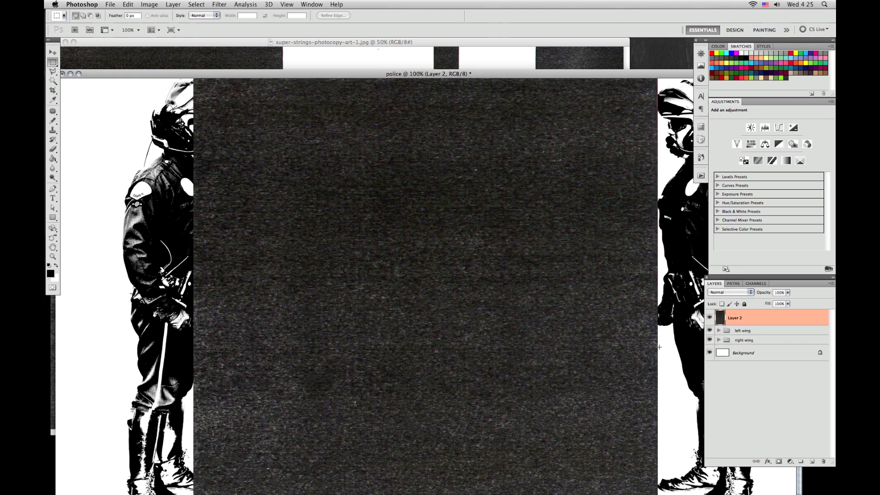
pyautogui.press('f')
pyautogui.press('super+minus')
pyautogui.press('super+minus')
pyautogui.press('super+t')
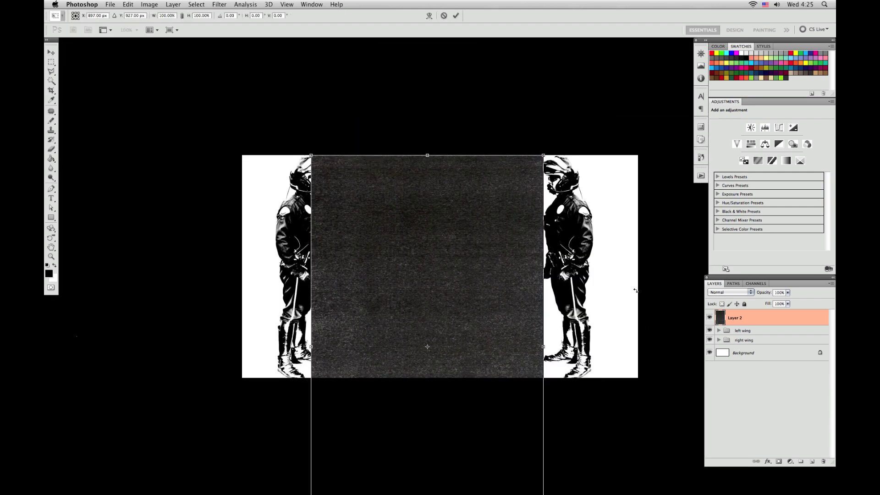
pyautogui.moveTo(635, 290); pyautogui.dragTo(467, 419)
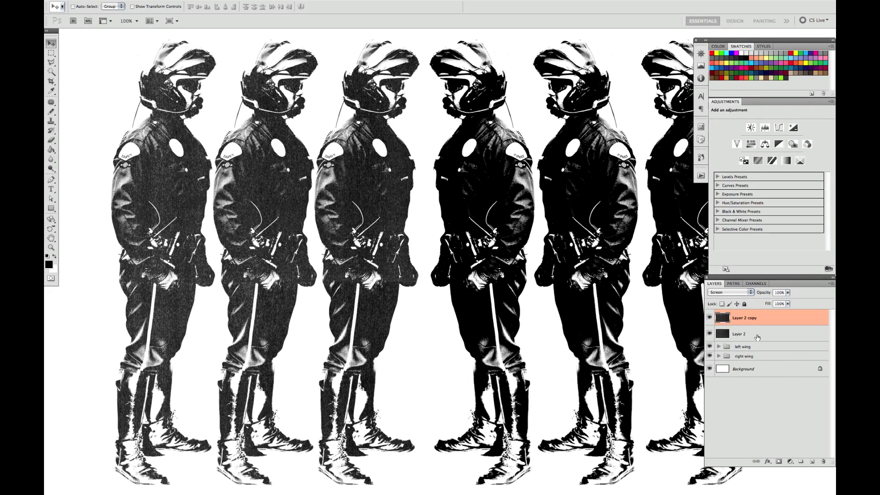
# Step: Merge the texture layers, duplicate the texture across the right half, and blend it in Screen mode
pyautogui.keyDown('shift'); pyautogui.click(756, 337); pyautogui.keyUp('shift')
pyautogui.hotkey('ctrl', 'e')
pyautogui.click(733, 293)
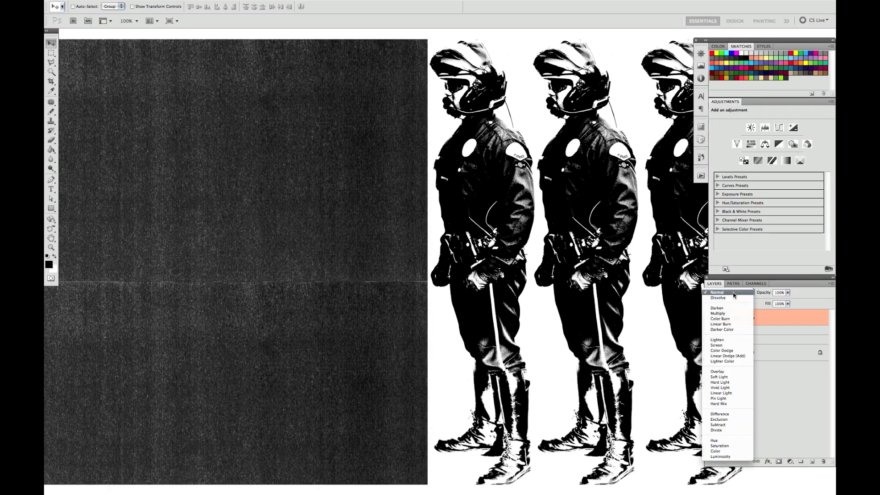
pyautogui.click(732, 344)
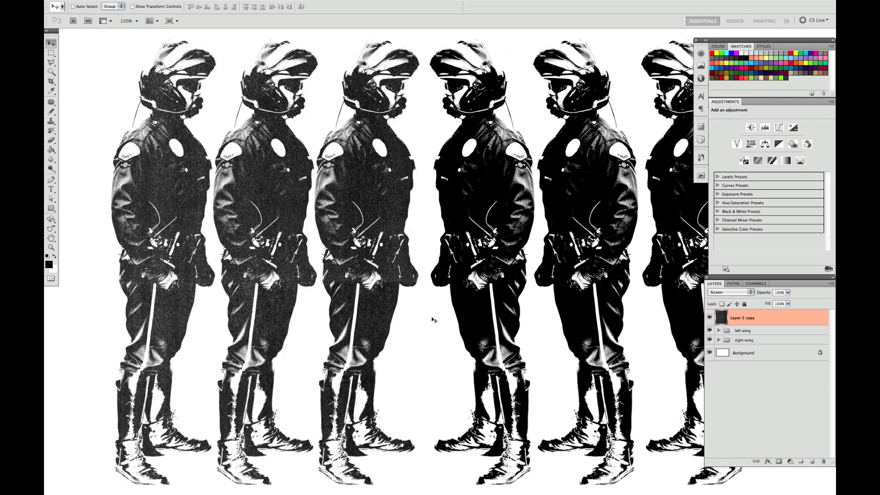
pyautogui.moveTo(315, 300); pyautogui.dragTo(600, 272)
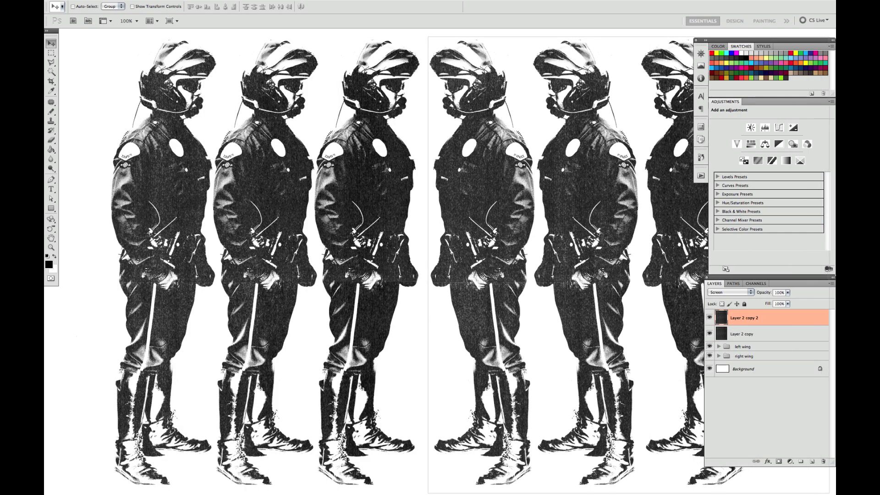
pyautogui.keyDown('shift'); pyautogui.click(740, 331); pyautogui.keyUp('shift')
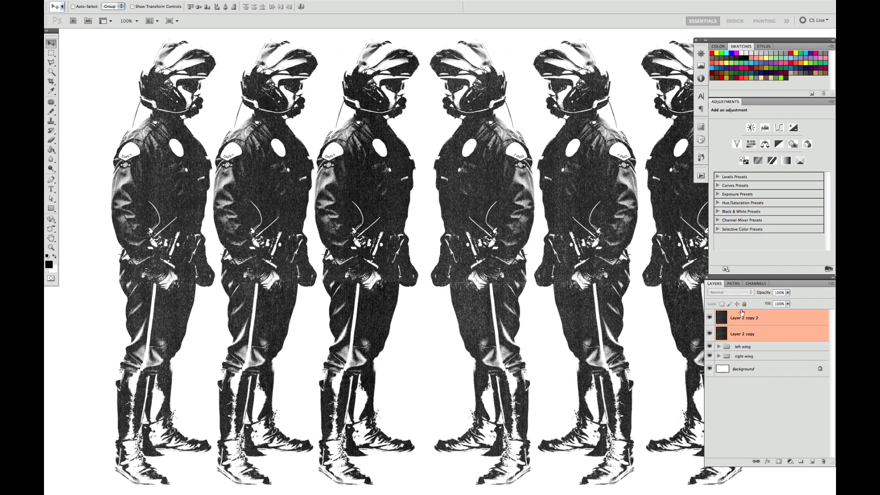
pyautogui.hotkey('ctrl', 'e')
pyautogui.click(735, 295)
pyautogui.click(719, 351)
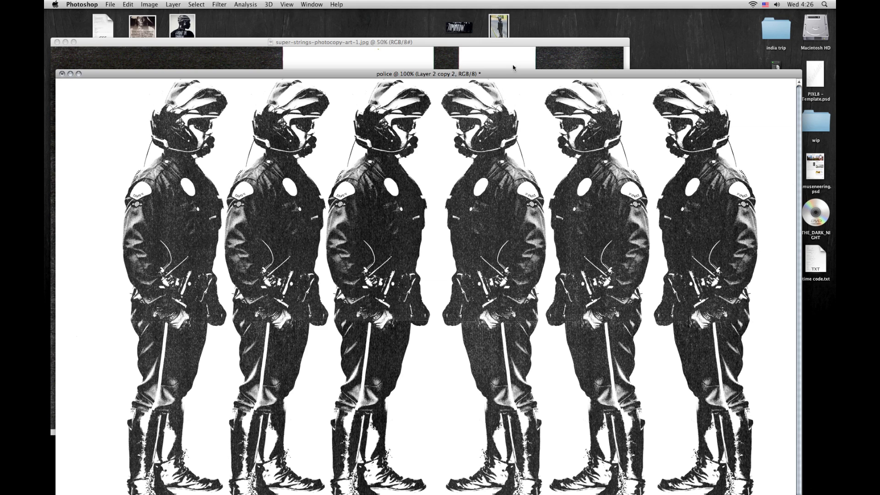
# Step: Close the photocopy texture, select all of paper.jpg, and return to the police document
pyautogui.click(516, 68)
pyautogui.press('super+w')
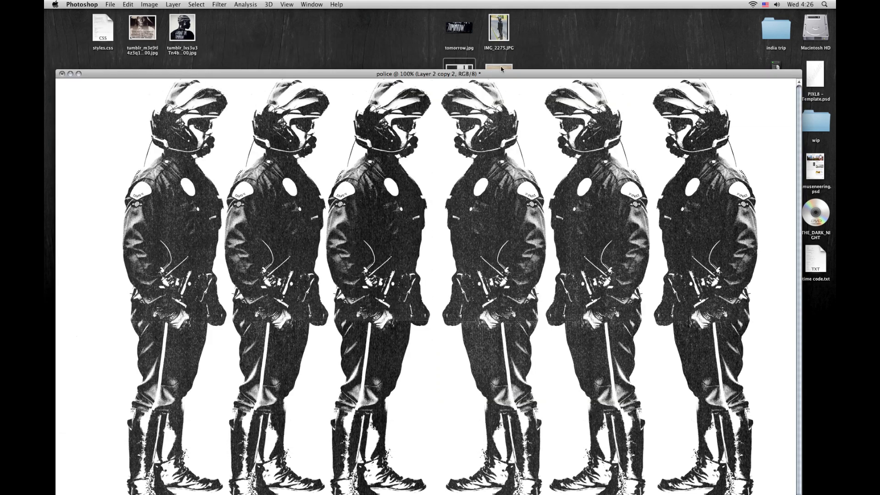
pyautogui.click(500, 69)
pyautogui.moveTo(500, 73); pyautogui.dragTo(509, 106)
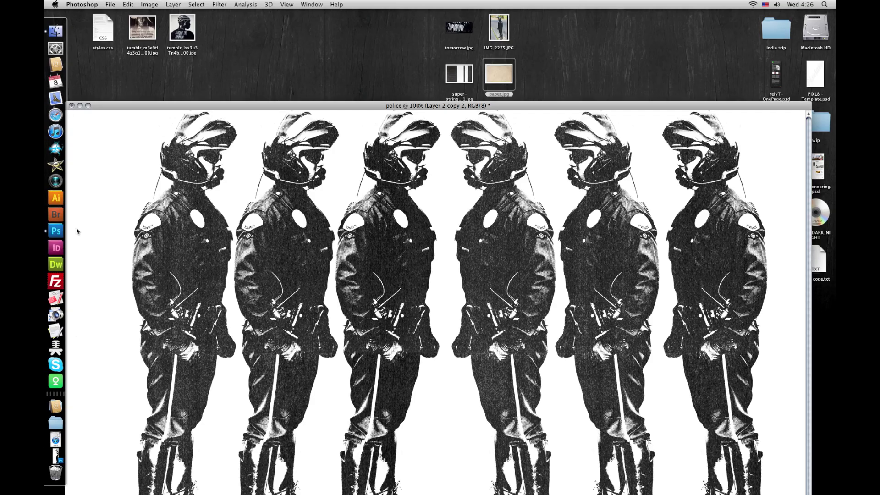
pyautogui.press('super+a')
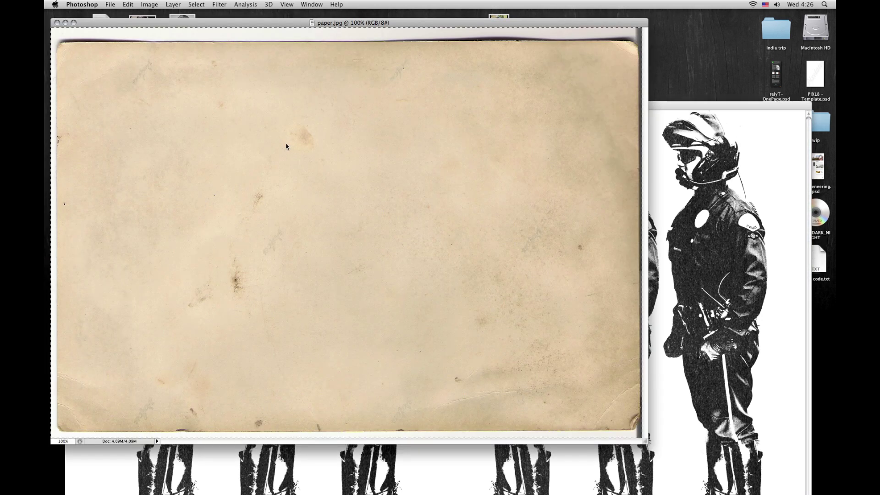
pyautogui.click(679, 233)
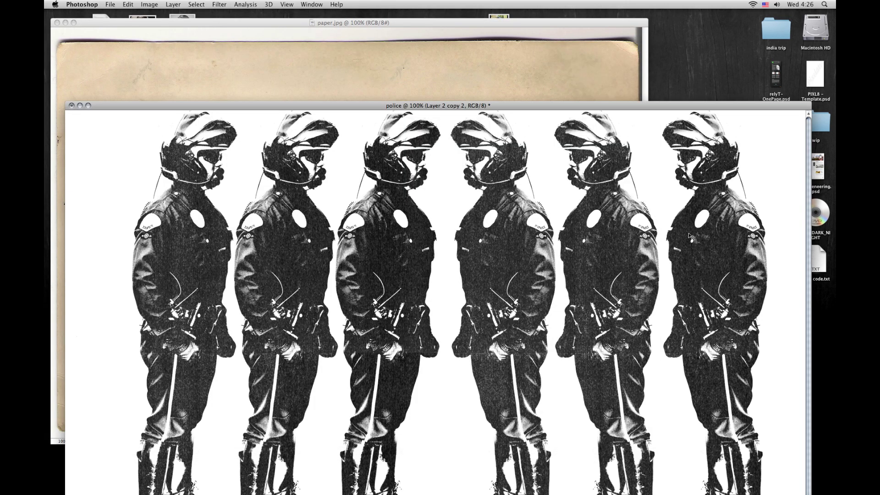
pyautogui.moveTo(560, 109); pyautogui.dragTo(554, 40)
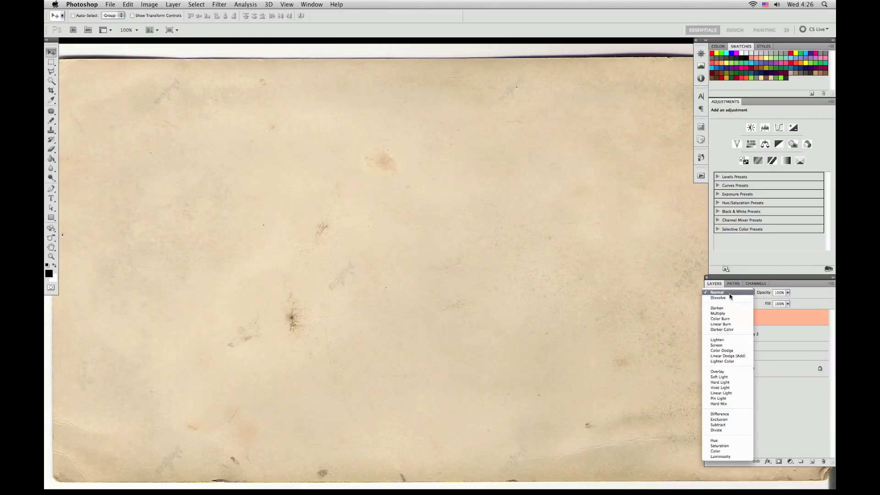
# Step: Set the paper layer to Screen, invert it, then try Normal and undo back
pyautogui.click(733, 346)
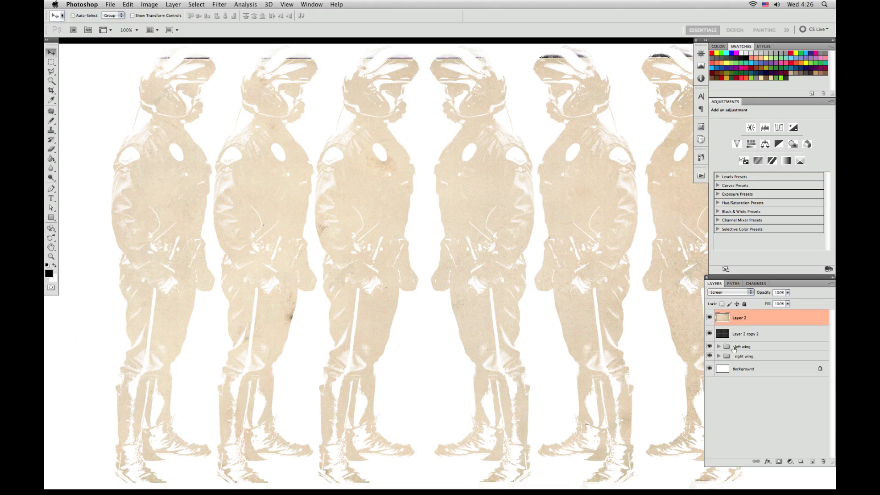
pyautogui.press('super+i')
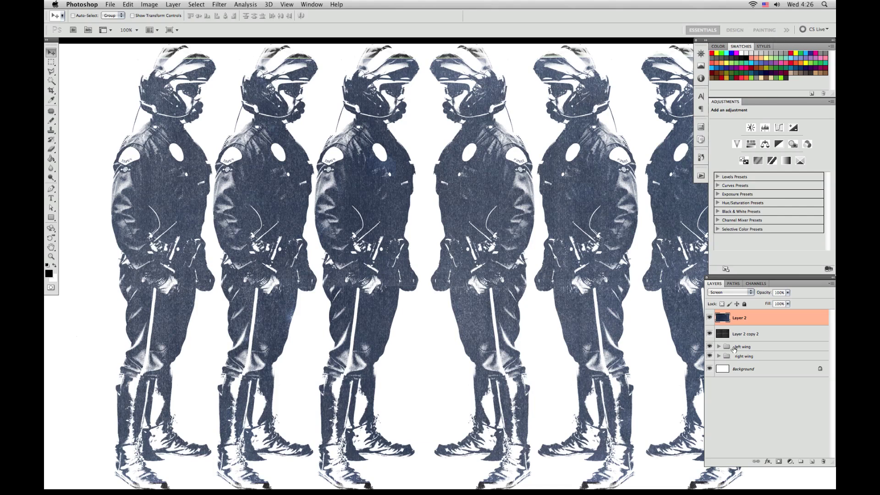
pyautogui.click(730, 293)
pyautogui.click(725, 238)
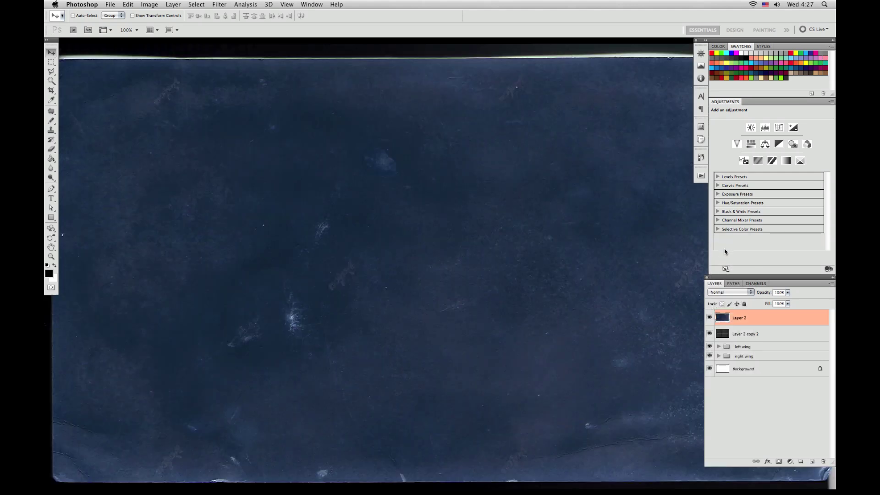
pyautogui.press('super+z')
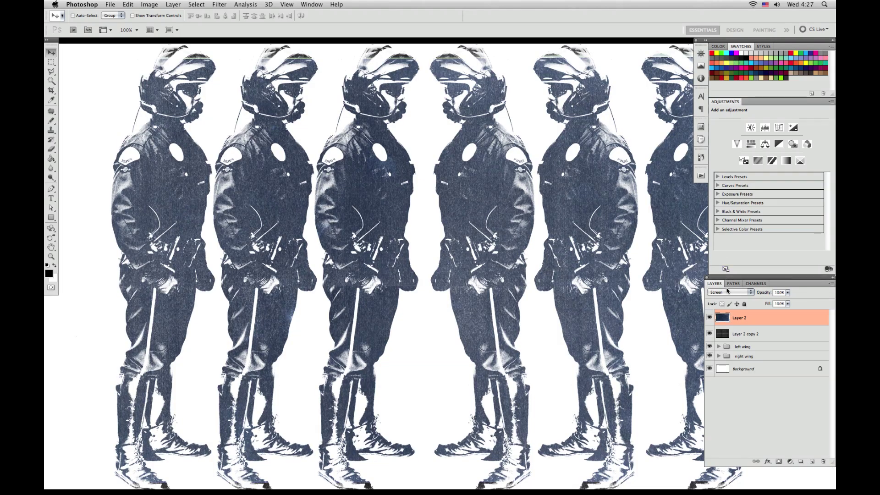
# Step: Set the paper layer to Multiply and add a new empty Layer 3
pyautogui.click(731, 293)
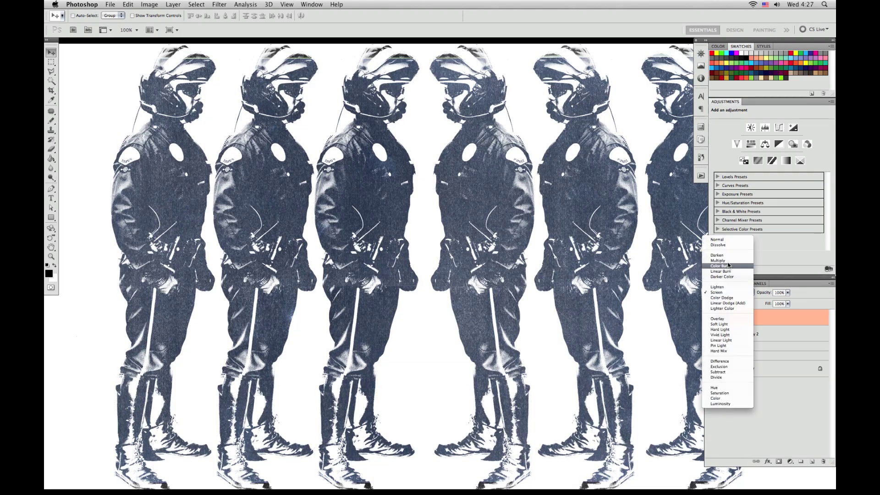
pyautogui.click(727, 267)
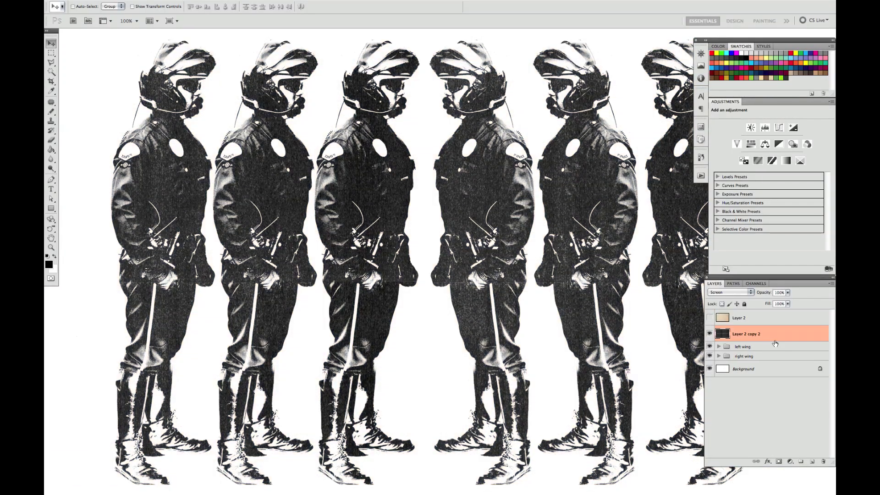
pyautogui.click(812, 461)
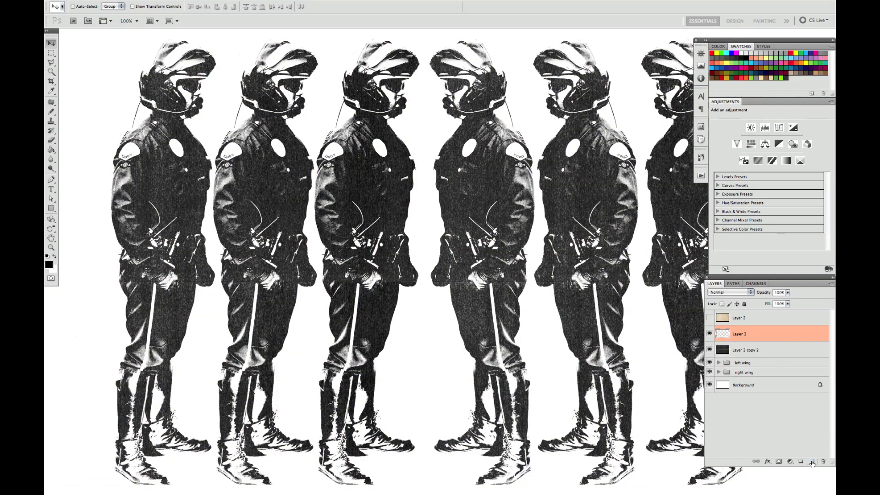
# Step: Stamp the visible officers into Layer 3 and show the paper layer again
pyautogui.press('super+alt+shift+e')
pyautogui.click(709, 317)
pyautogui.moveTo(720, 321); pyautogui.dragTo(752, 325)
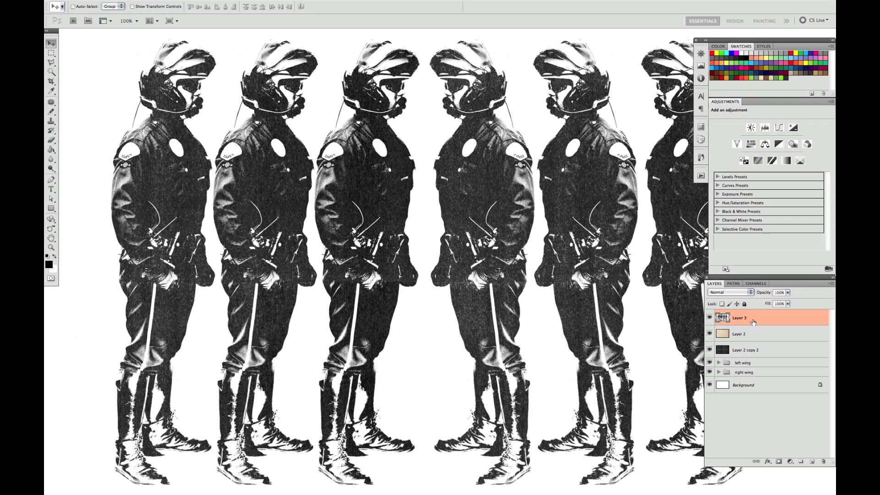
pyautogui.moveTo(752, 334); pyautogui.dragTo(755, 315)
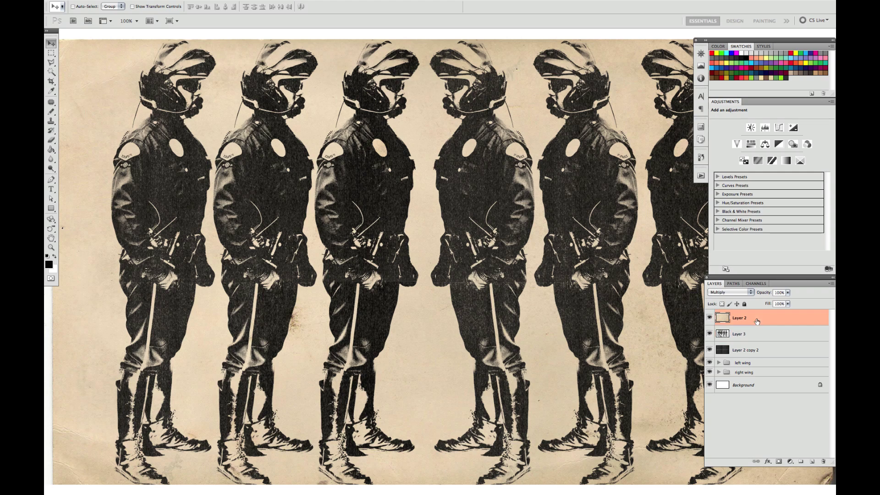
# Step: Reorder so the Multiply paper layer sits above Layer 3, keeping the beige paper uninverted
pyautogui.hotkey('ctrl', 'i')
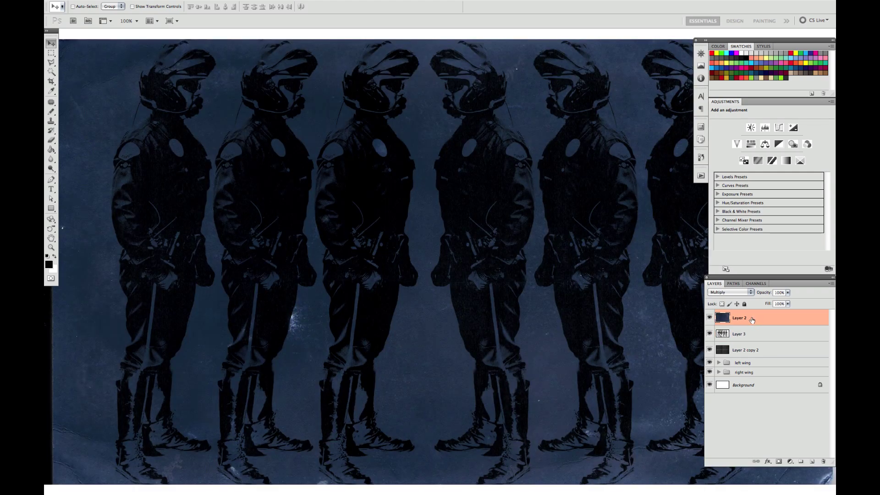
pyautogui.moveTo(750, 319); pyautogui.dragTo(764, 344)
pyautogui.click(762, 322)
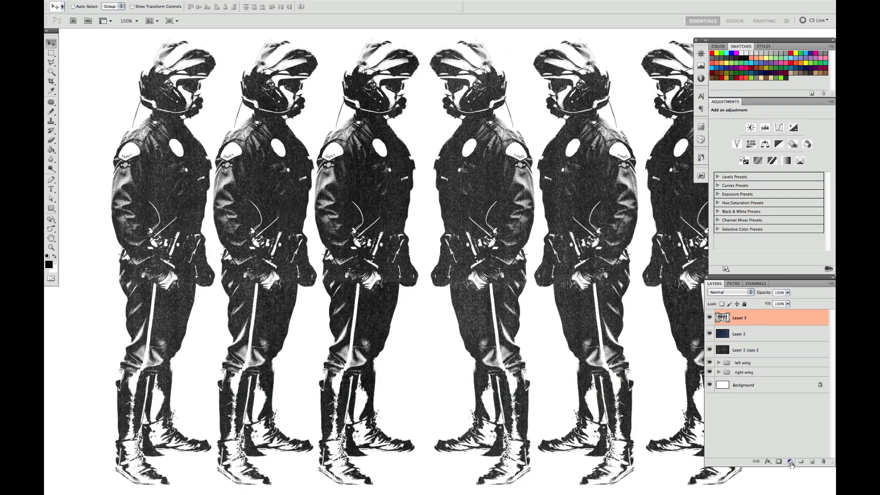
pyautogui.hotkey('ctrl', '[')
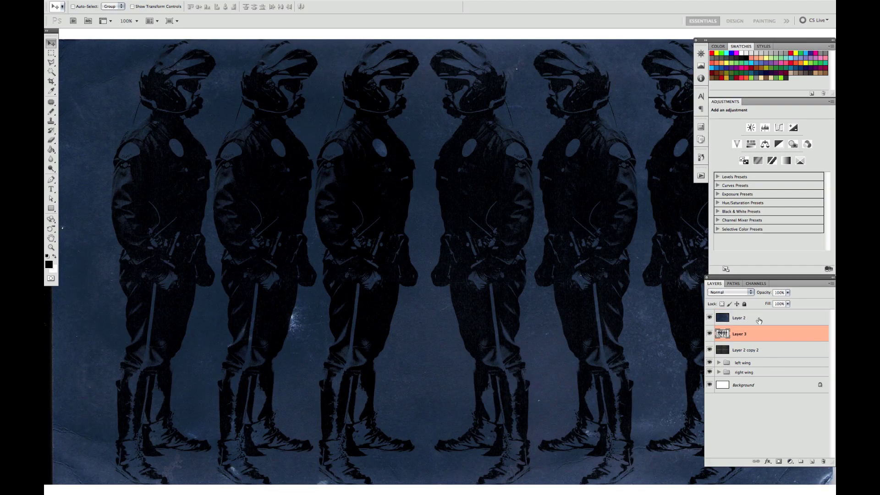
pyautogui.hotkey('alt', ']')
pyautogui.hotkey('ctrl', 'i')
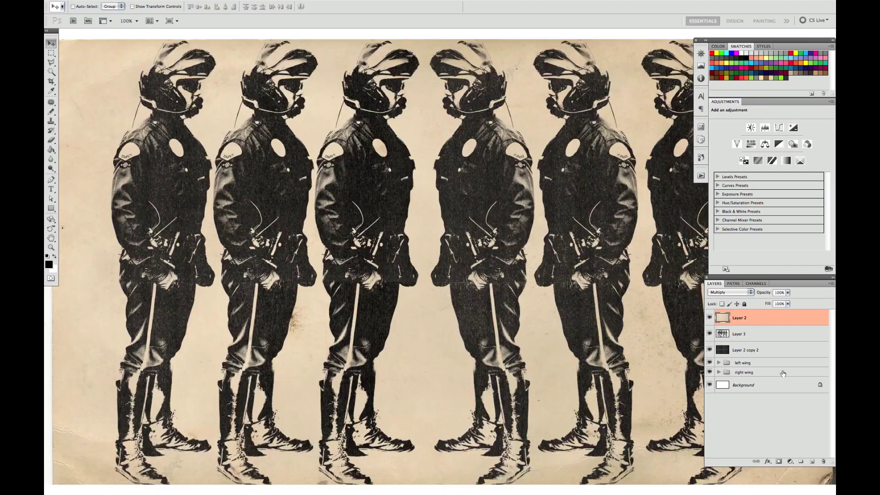
# Step: Add an Invert layer and a Levels layer (black 13, white 207), then desaturate the paper layer
pyautogui.click(790, 460)
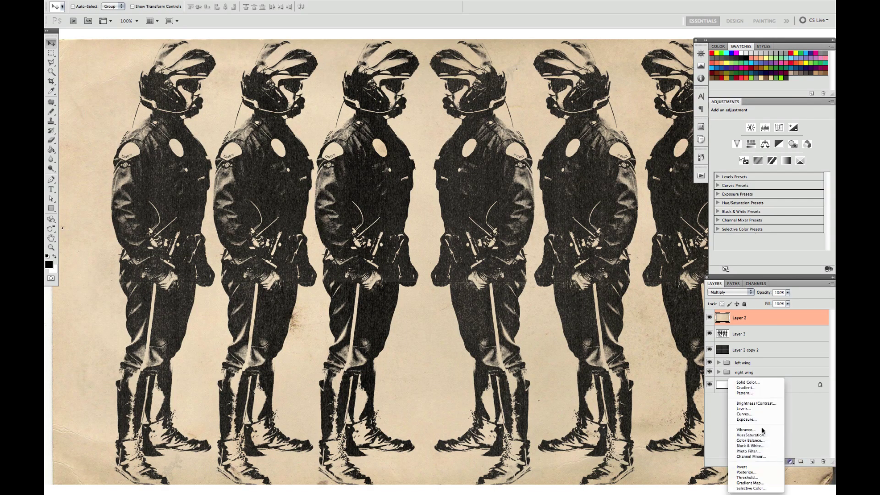
pyautogui.click(761, 466)
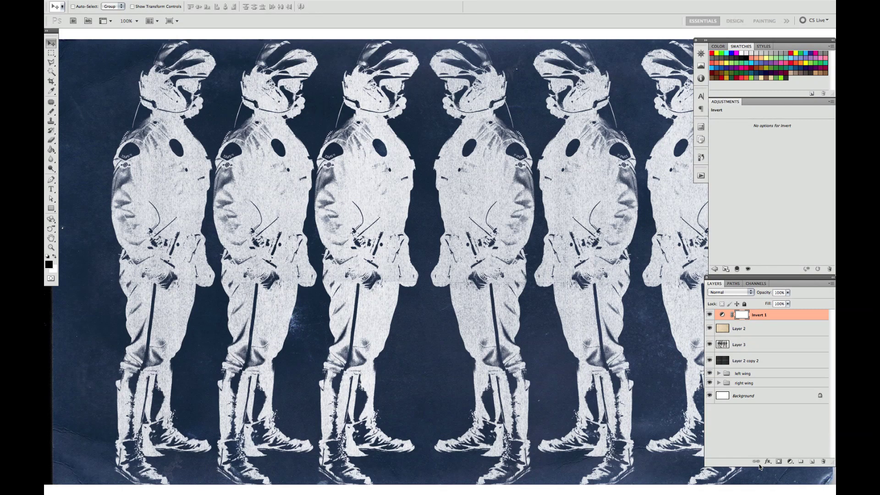
pyautogui.click(790, 460)
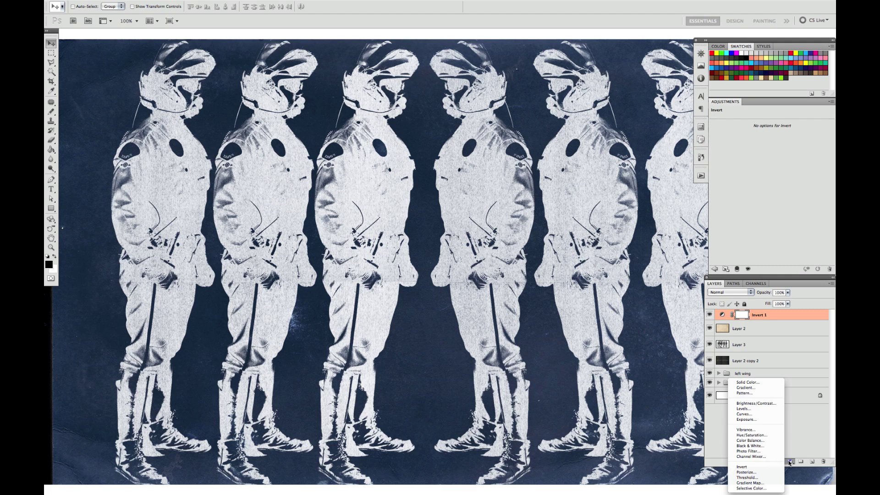
pyautogui.click(753, 410)
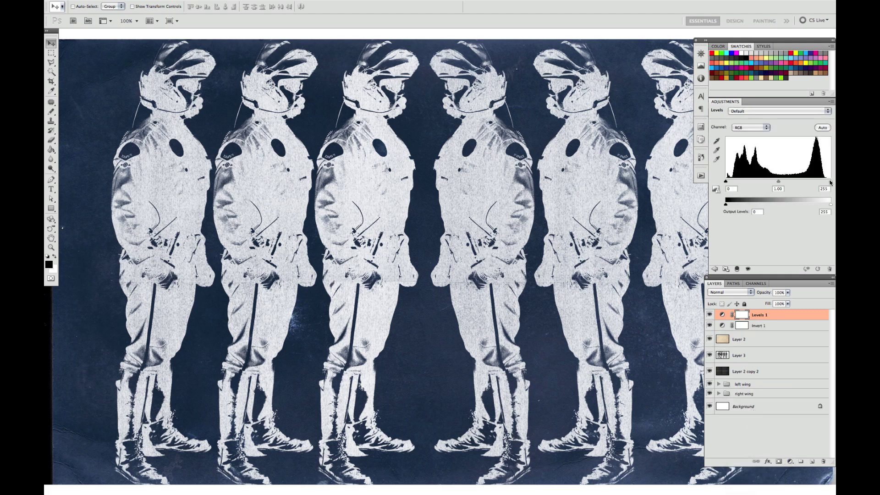
pyautogui.moveTo(830, 182); pyautogui.dragTo(811, 182)
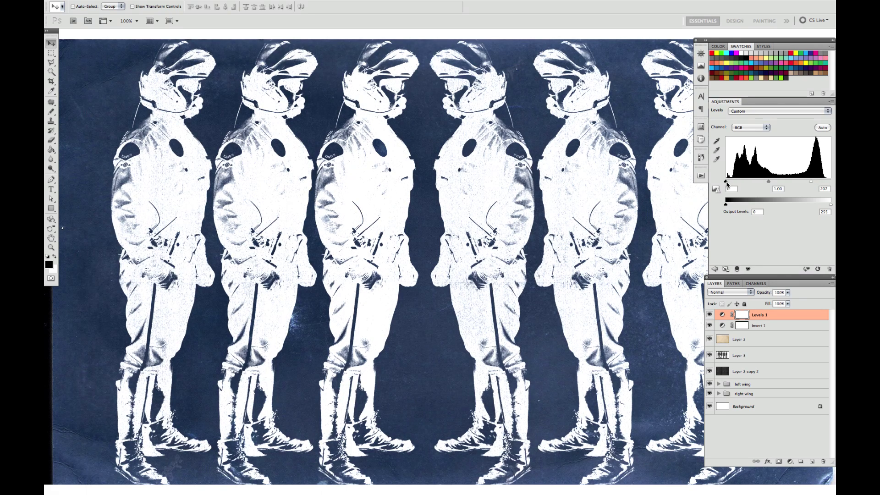
pyautogui.moveTo(727, 183); pyautogui.dragTo(731, 182)
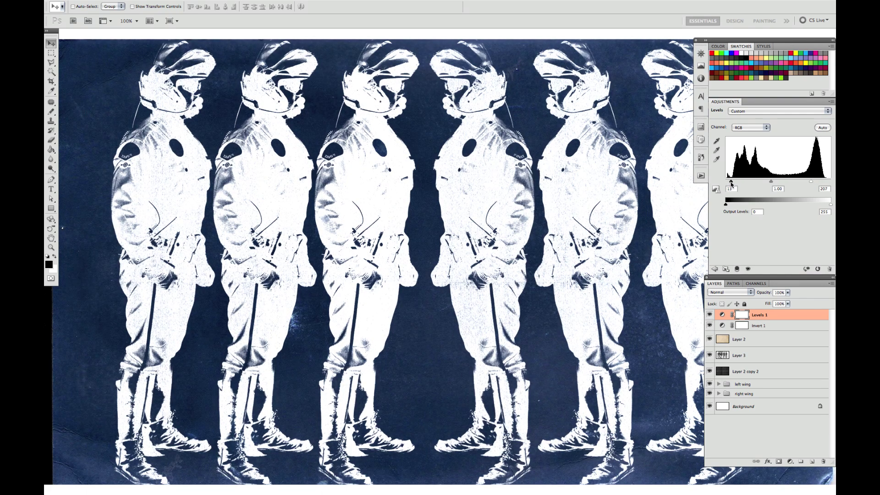
pyautogui.click(761, 341)
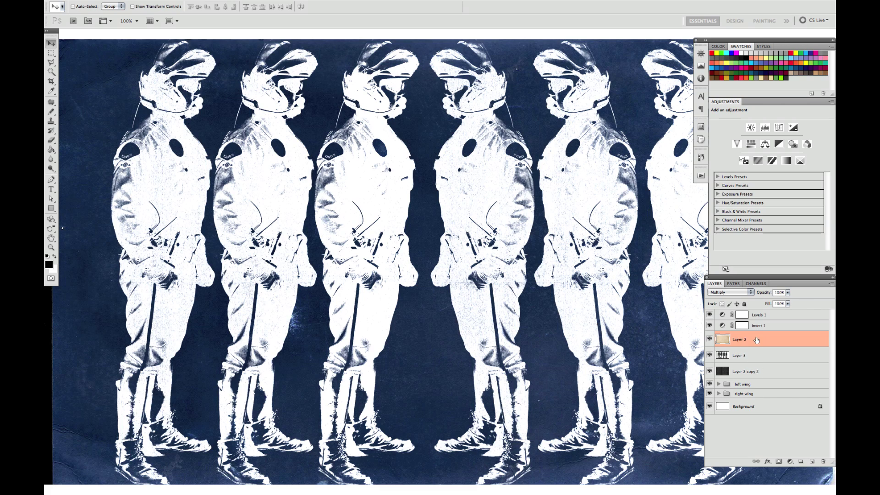
pyautogui.hotkey('ctrl', 'shift', 'u')
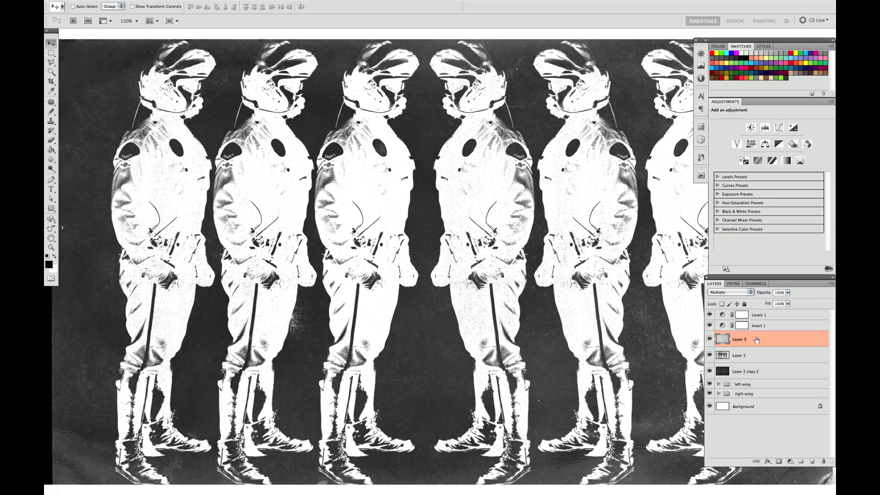
# Step: Apply Levels to the paper layer with black 0, midtone 1.21 and white 241
pyautogui.hotkey('ctrl', 'l')
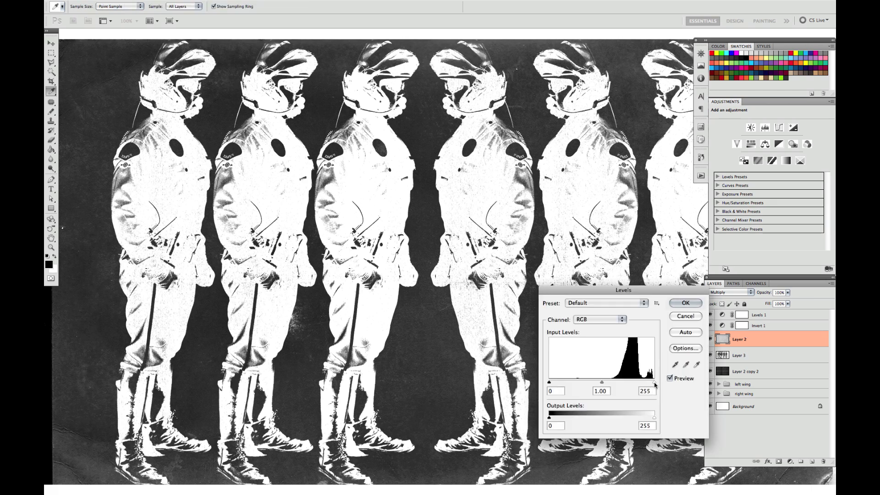
pyautogui.moveTo(653, 382); pyautogui.dragTo(583, 384)
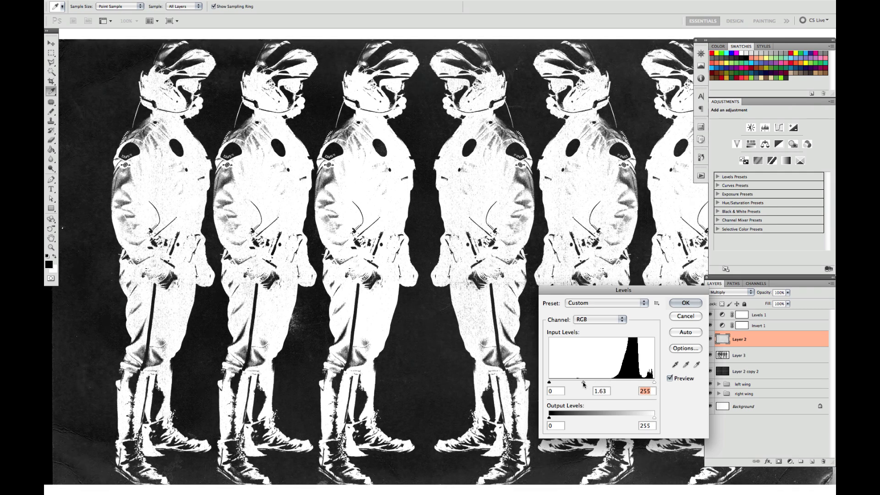
pyautogui.moveTo(654, 382); pyautogui.dragTo(647, 383)
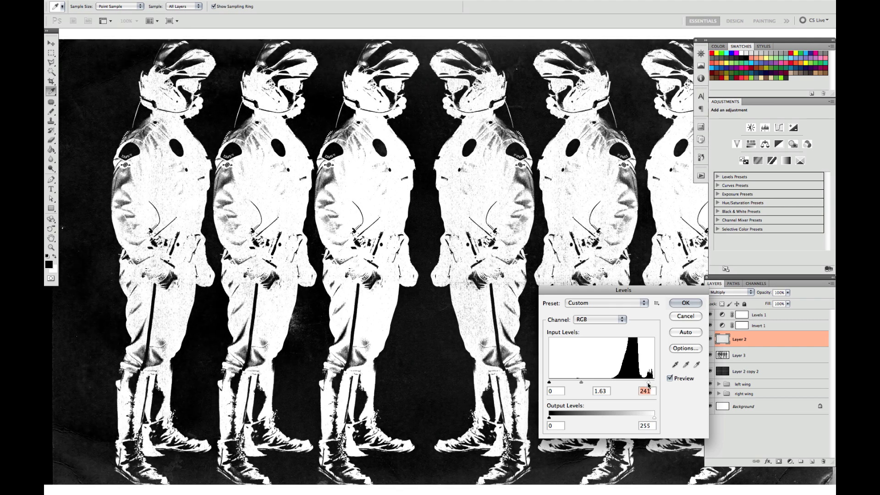
pyautogui.moveTo(581, 383); pyautogui.dragTo(593, 384)
pyautogui.moveTo(564, 209); pyautogui.dragTo(507, 216)
pyautogui.click(673, 303)
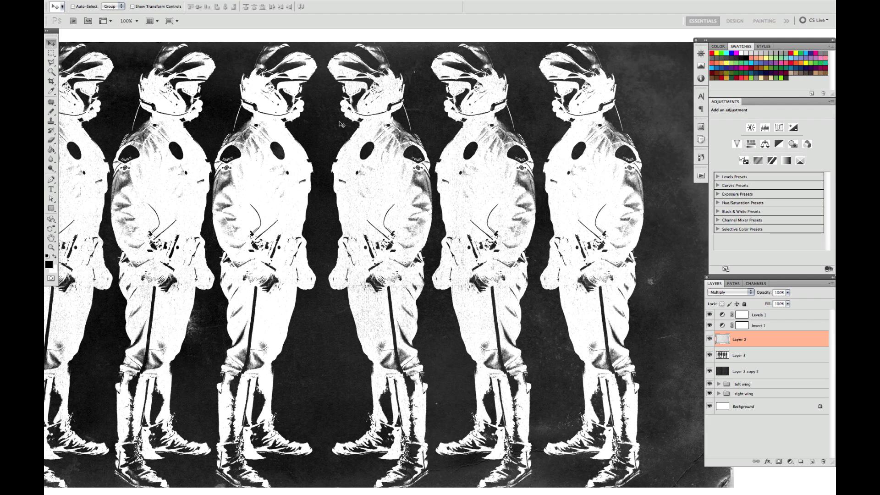
# Step: Sharpen the aged paper texture with a Sharpen filter and view it full screen
pyautogui.press('f')
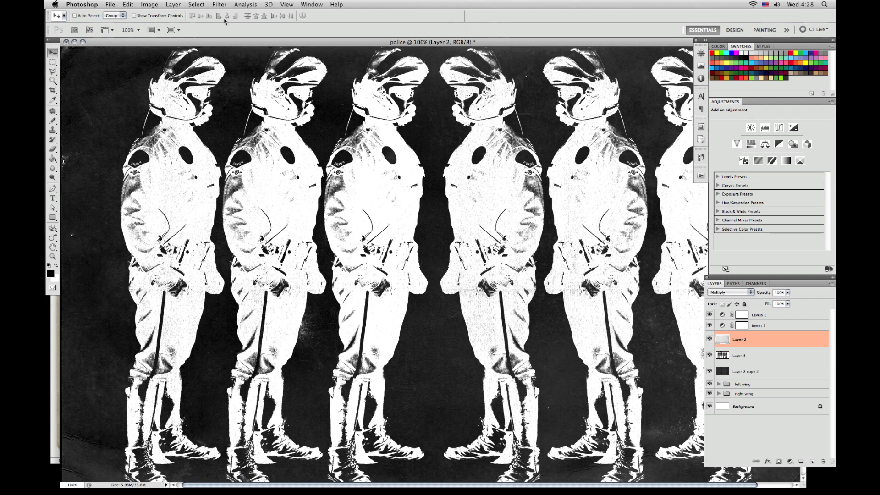
pyautogui.click(218, 4)
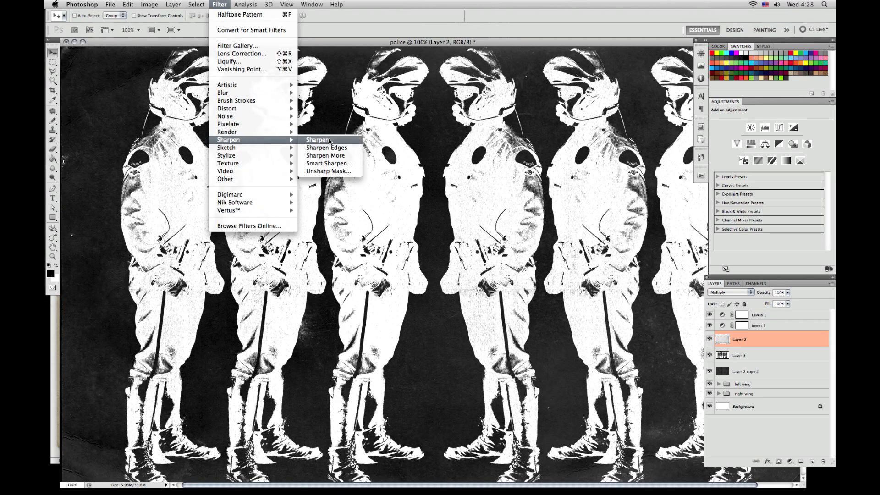
pyautogui.click(320, 137)
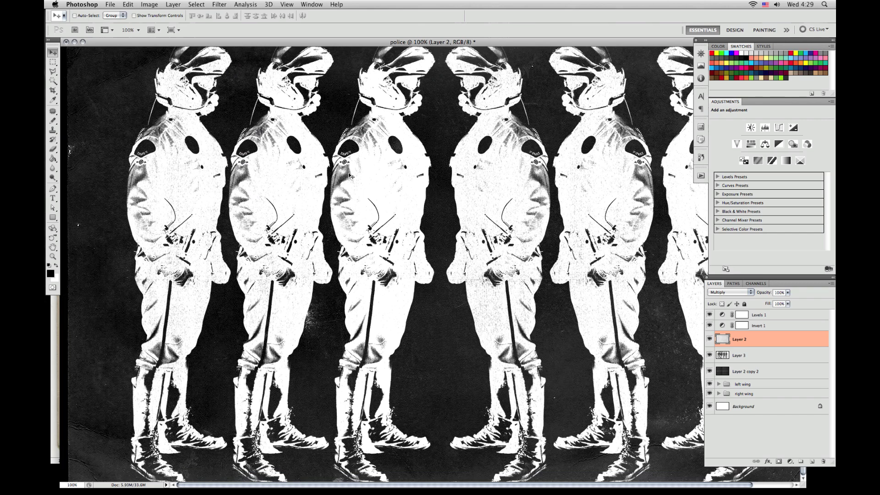
pyautogui.press('f')
pyautogui.press('f')
pyautogui.press('f')
pyautogui.press('f')
pyautogui.press('f')
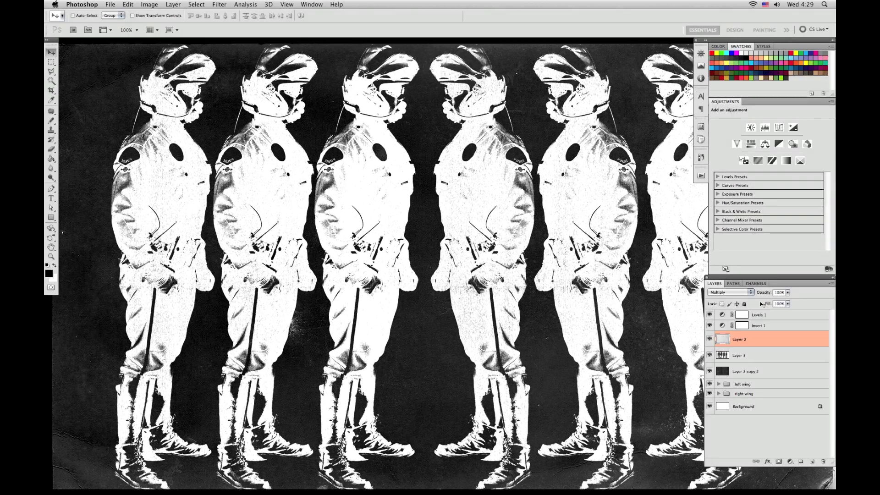
# Step: Hide the Invert and Levels 1 adjustments and show the right wing group again
pyautogui.click(709, 325)
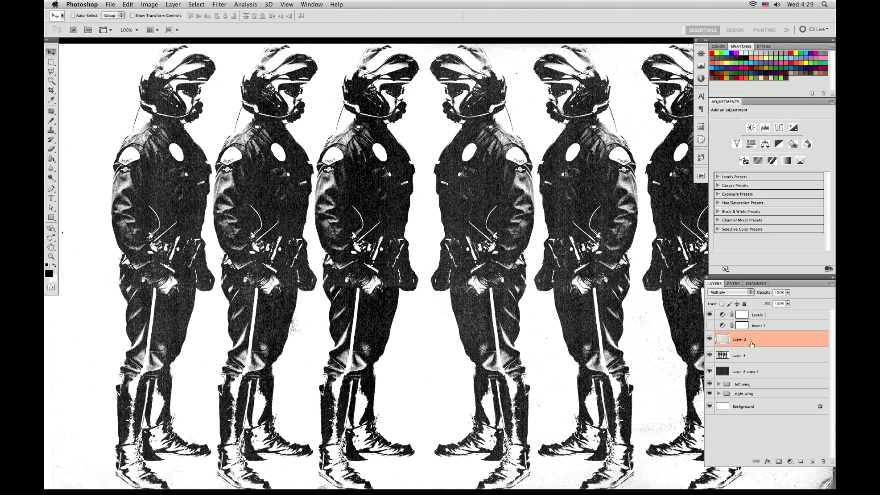
pyautogui.click(709, 315)
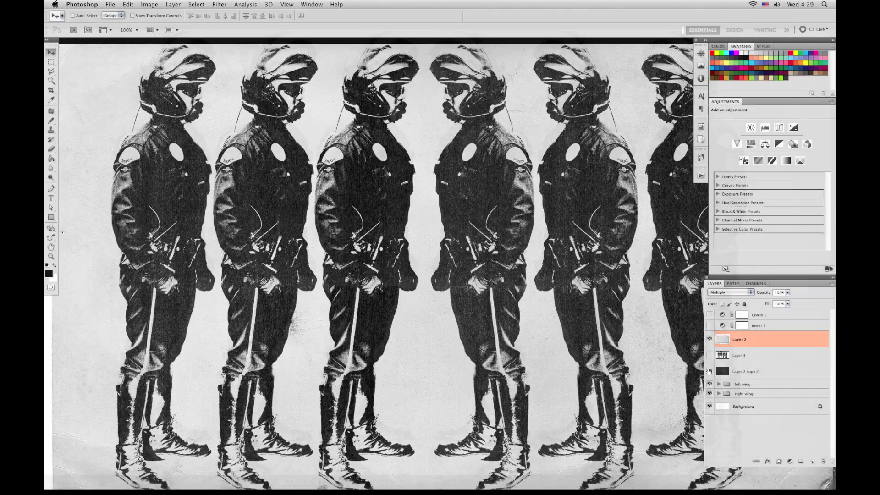
pyautogui.click(709, 393)
# Step: Scale right wing's Layer 1 copy 4 and copy 5 down to about 97.5%
pyautogui.click(728, 394)
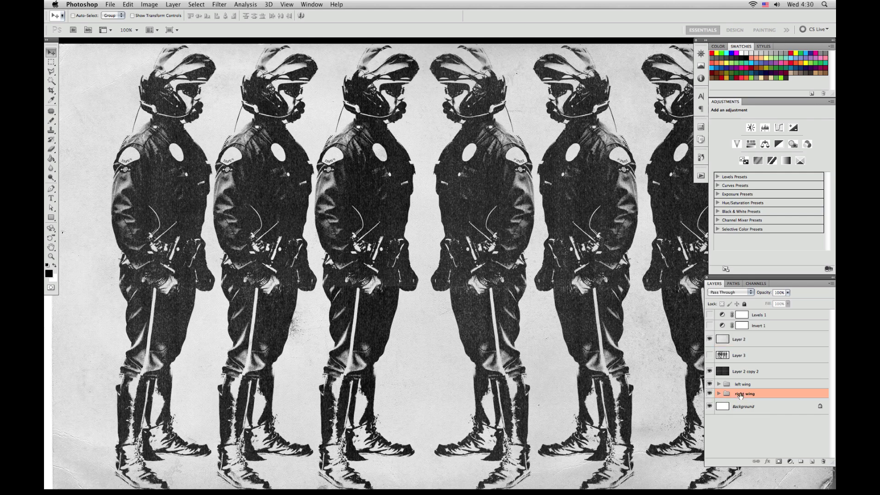
pyautogui.click(718, 394)
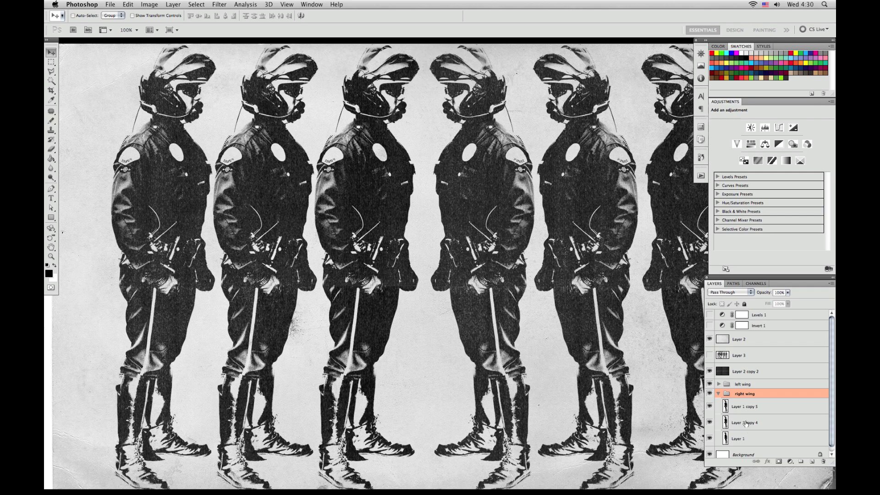
pyautogui.click(745, 422)
pyautogui.keyDown('shift'); pyautogui.click(752, 410); pyautogui.keyUp('shift')
pyautogui.scroll(-3, 641, 436)
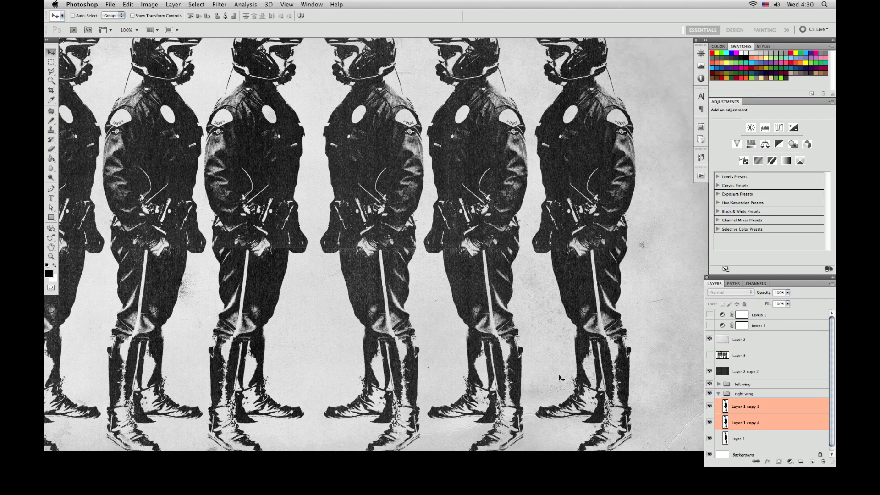
pyautogui.press('super+t')
pyautogui.moveTo(660, 451); pyautogui.dragTo(651, 440)
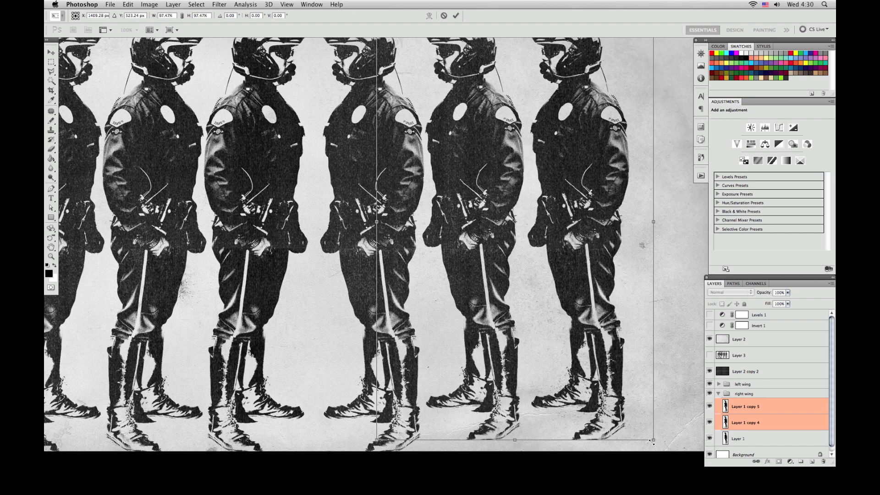
pyautogui.scroll(3, 614, 401)
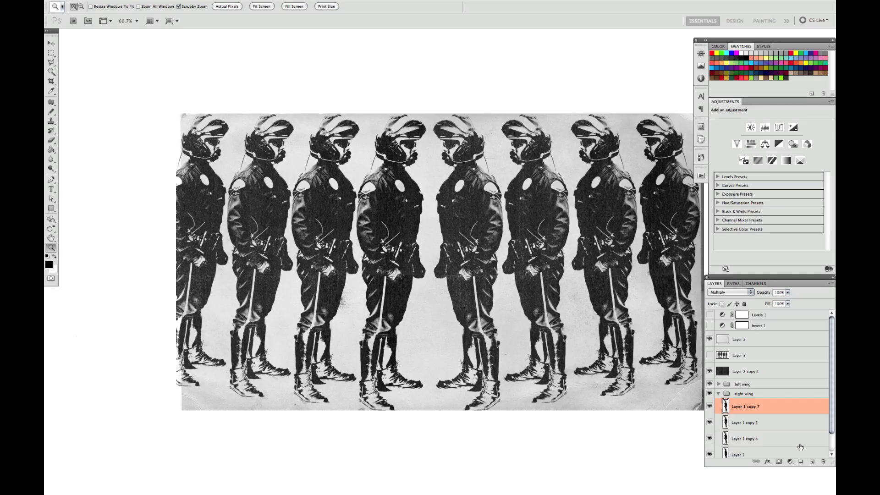
# Step: Add a Gradient Map running from dark blue #001986 to white above the right wing
pyautogui.click(719, 394)
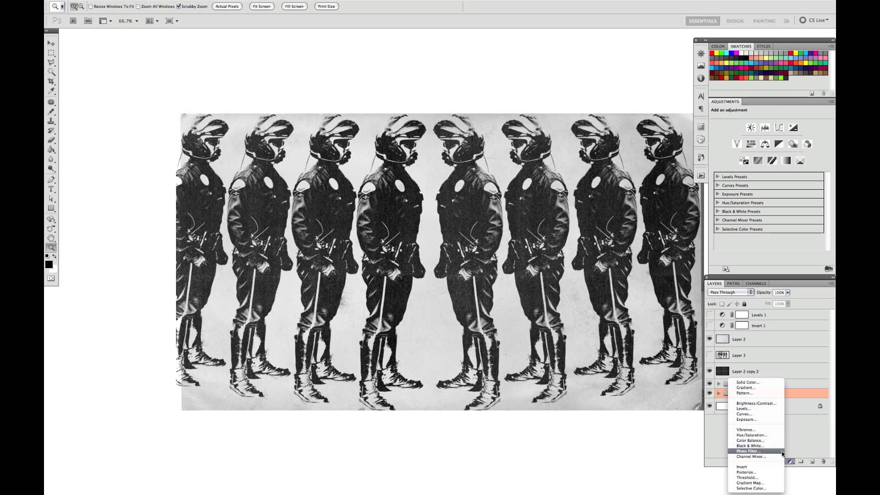
pyautogui.click(768, 482)
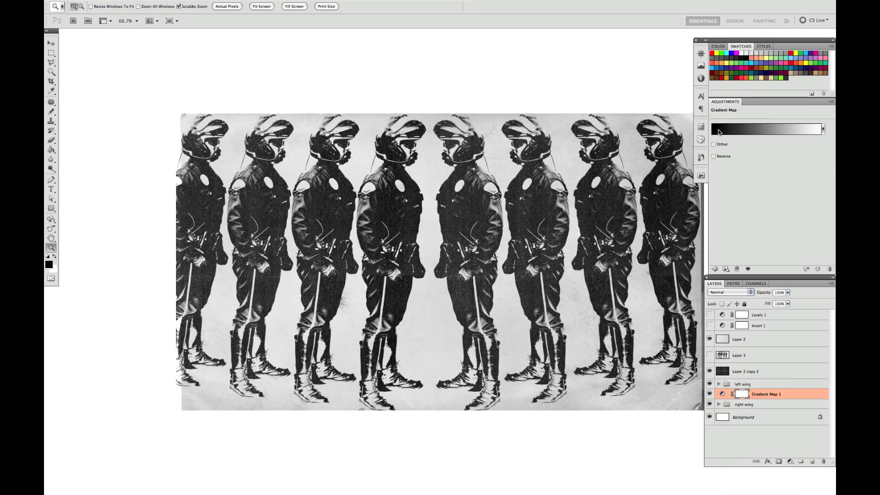
pyautogui.click(721, 133)
pyautogui.click(349, 156)
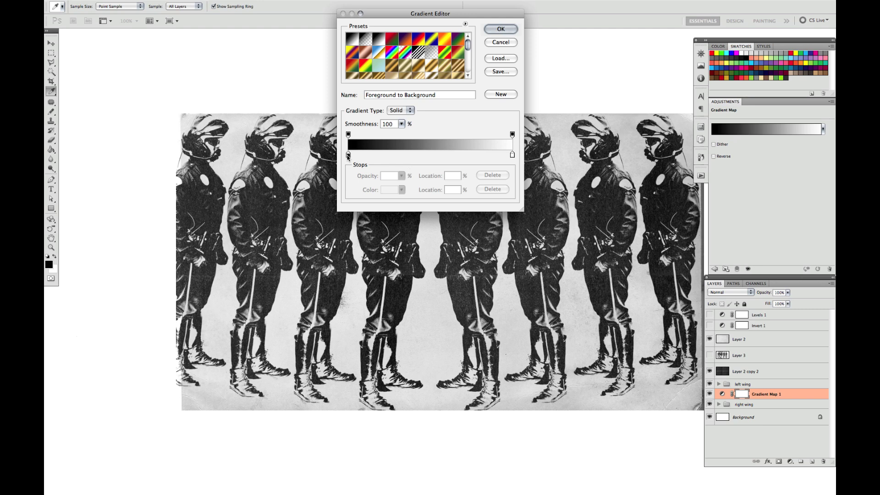
pyautogui.click(390, 189)
pyautogui.click(396, 354)
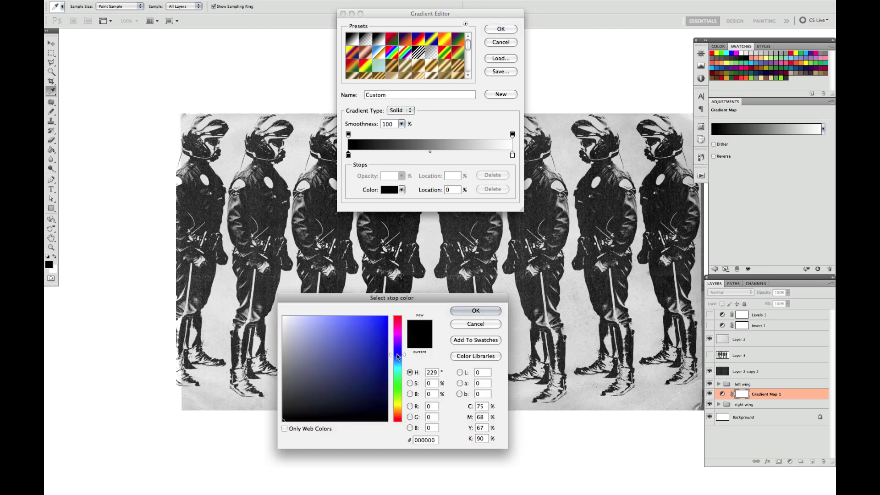
pyautogui.moveTo(354, 376); pyautogui.dragTo(389, 365)
pyautogui.click(456, 310)
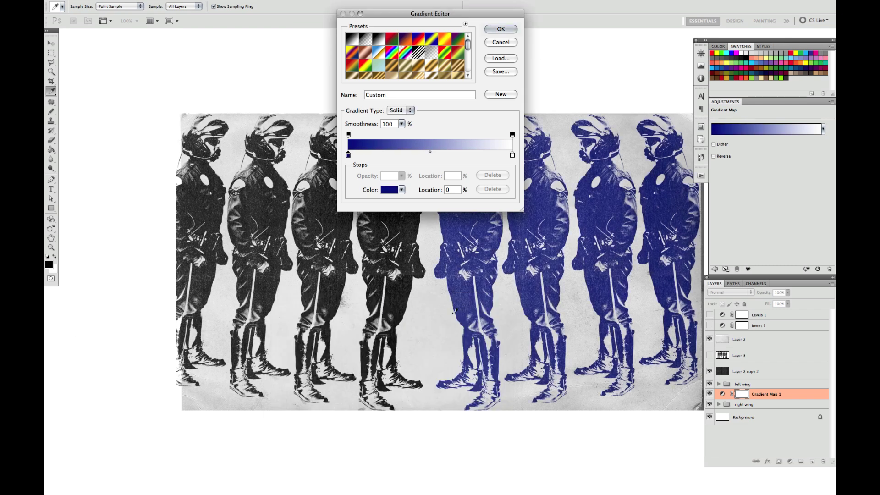
pyautogui.click(500, 29)
pyautogui.press('z')
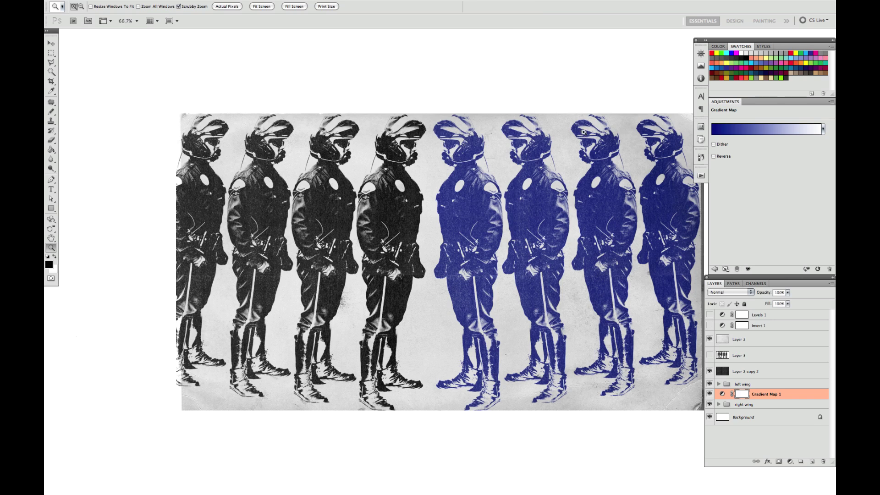
pyautogui.hscroll(3, 663, 292)
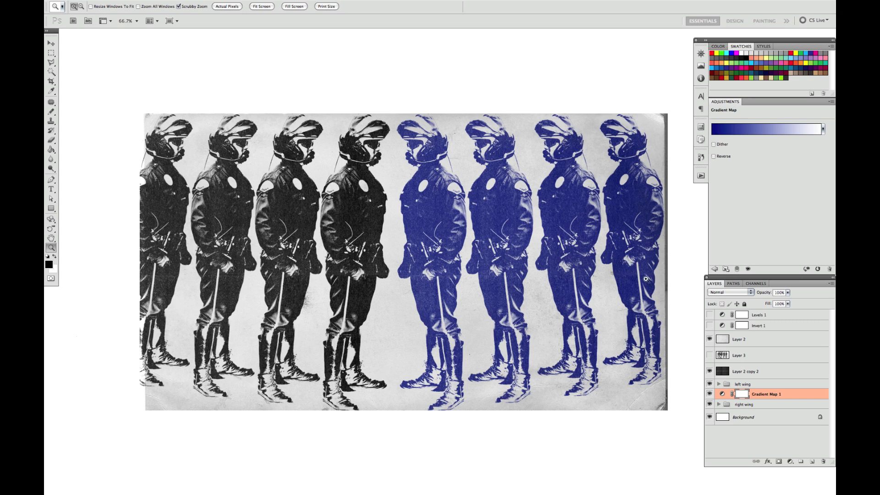
# Step: Mask the blue gradient map so it tints only the right half of the image
pyautogui.press('m')
pyautogui.moveTo(487, 320); pyautogui.dragTo(394, 422)
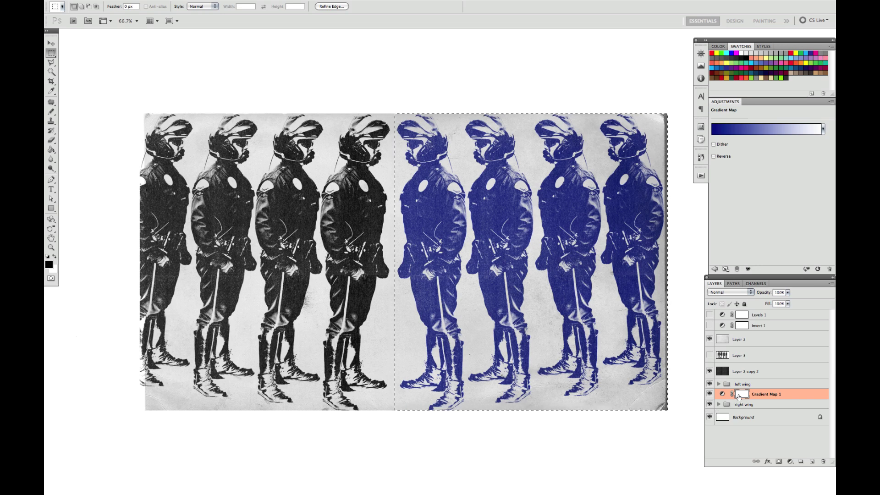
pyautogui.press('x')
pyautogui.press('Delete')
pyautogui.hotkey('ctrl', 'd')
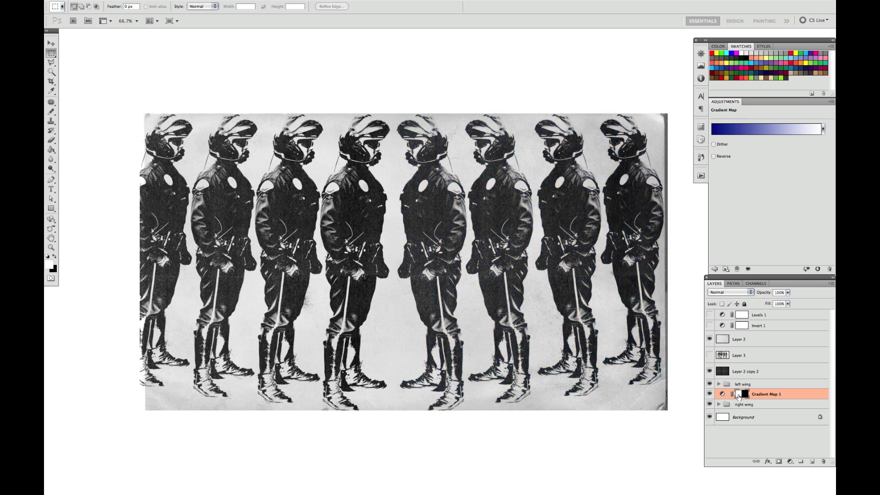
pyautogui.hotkey('ctrl', 'i')
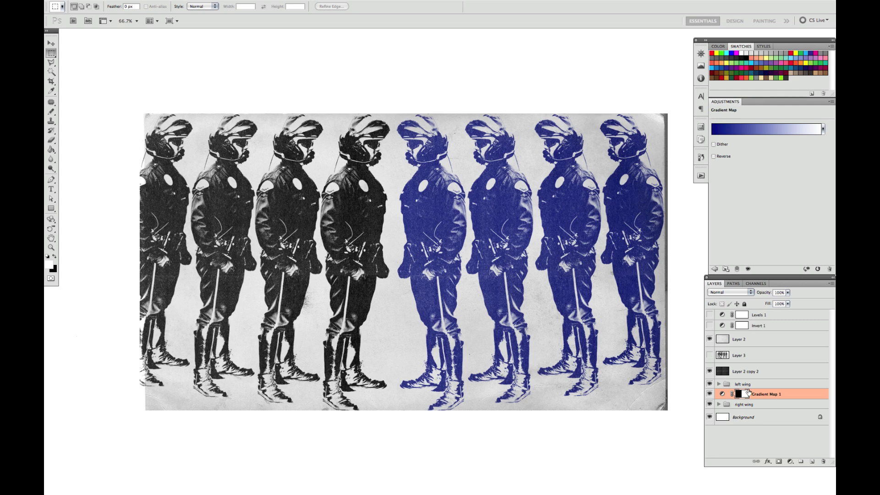
# Step: Duplicate the gradient map for the left wing, invert its mask, and set its dark stop to red #860000
pyautogui.hotkey('ctrl', 'j')
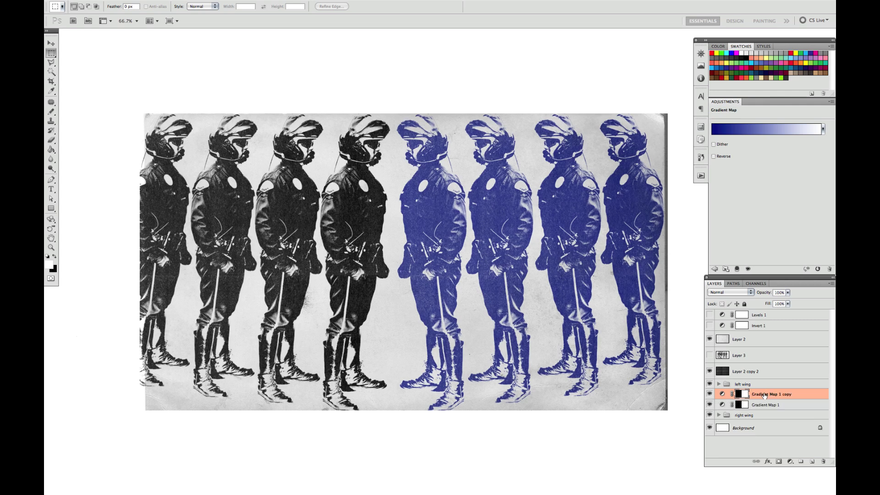
pyautogui.moveTo(765, 394); pyautogui.dragTo(769, 367)
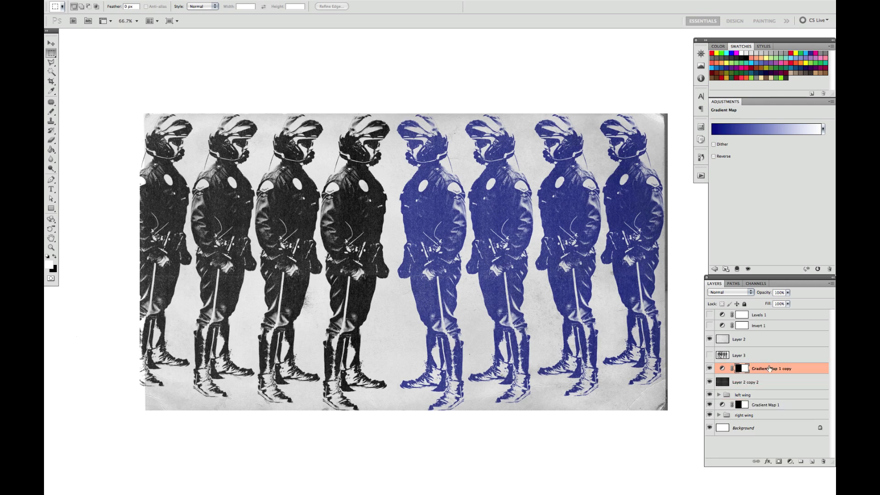
pyautogui.hotkey('ctrl', 'i')
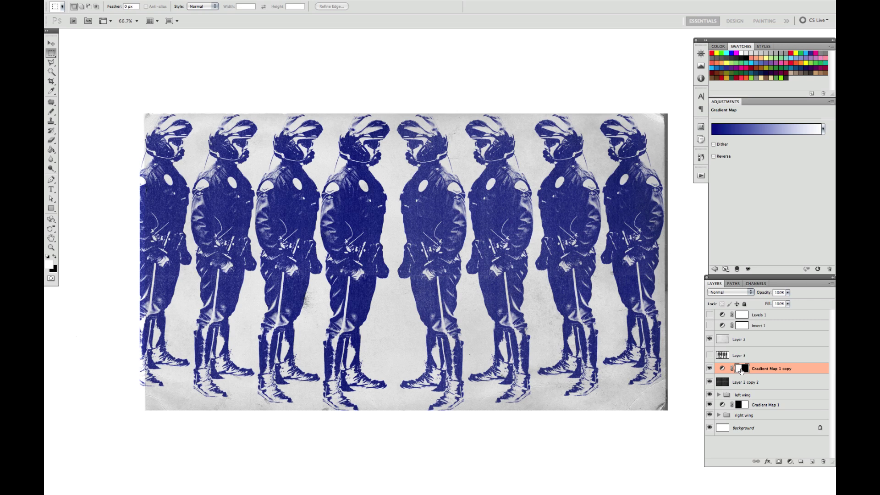
pyautogui.click(728, 130)
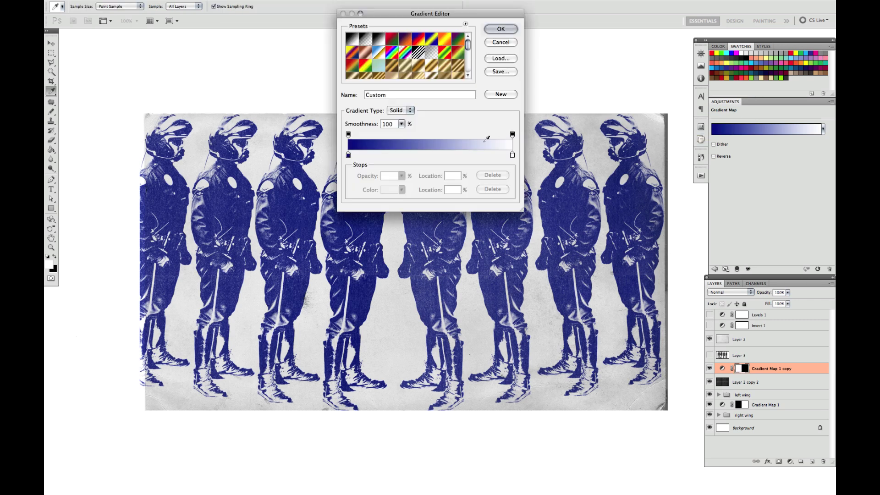
pyautogui.click(348, 154)
pyautogui.click(389, 189)
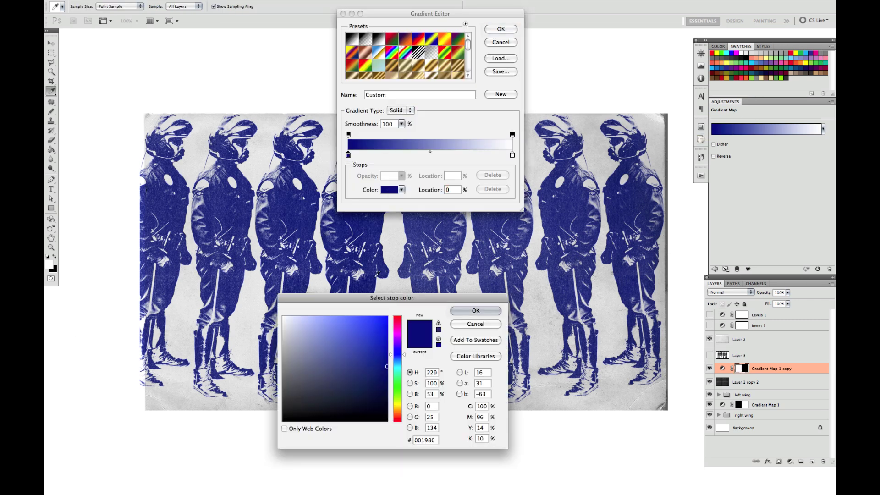
pyautogui.moveTo(398, 339); pyautogui.dragTo(397, 316)
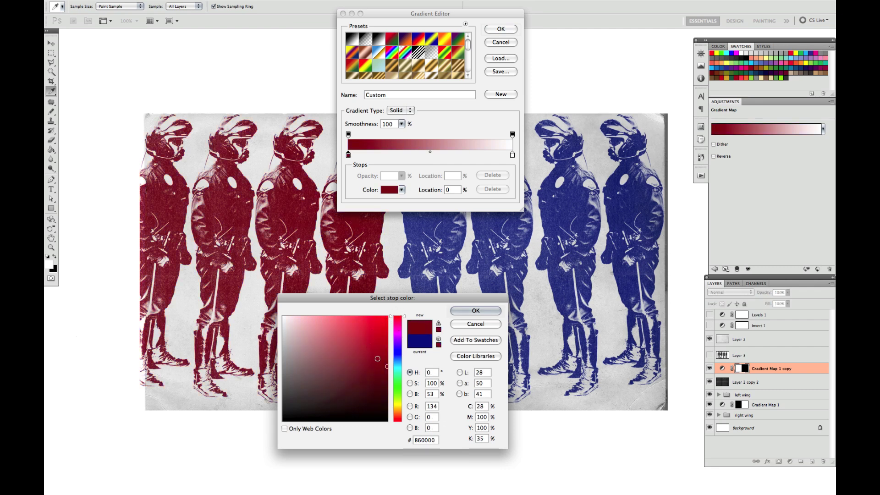
pyautogui.click(466, 312)
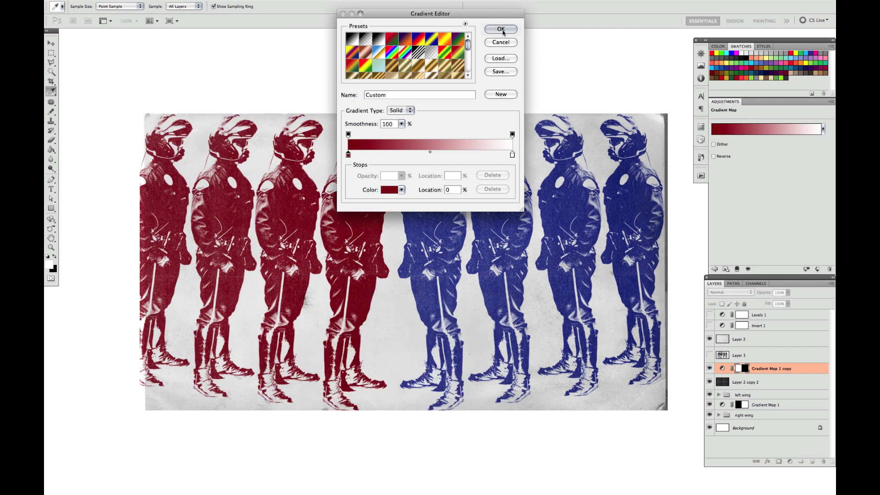
pyautogui.click(501, 29)
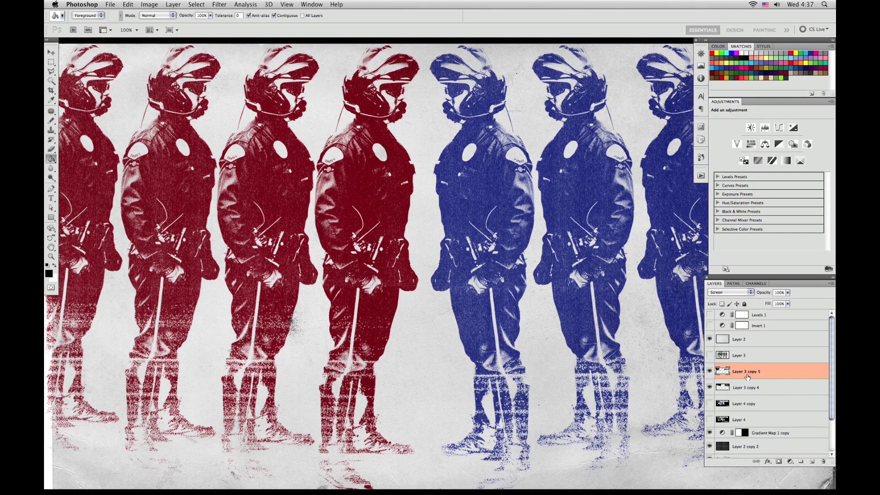
# Step: Toggle Layer 3 on and off to compare the black officers with the coloured ones
pyautogui.click(709, 355)
pyautogui.click(709, 355)
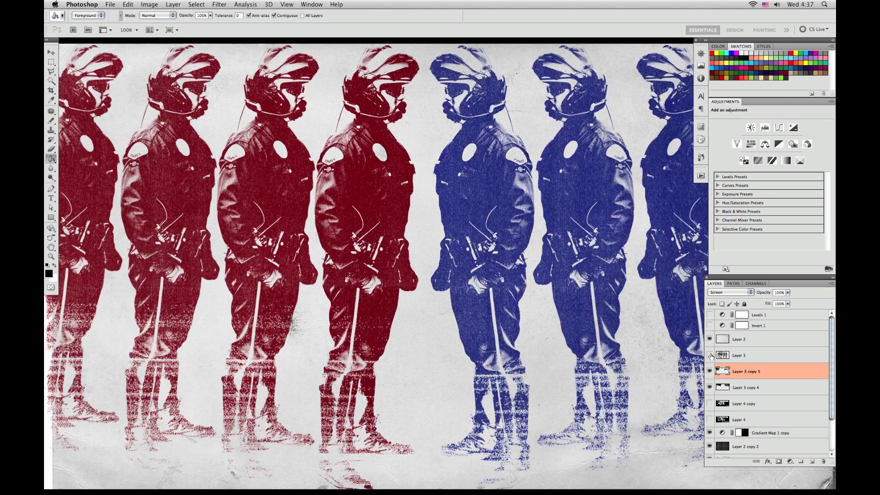